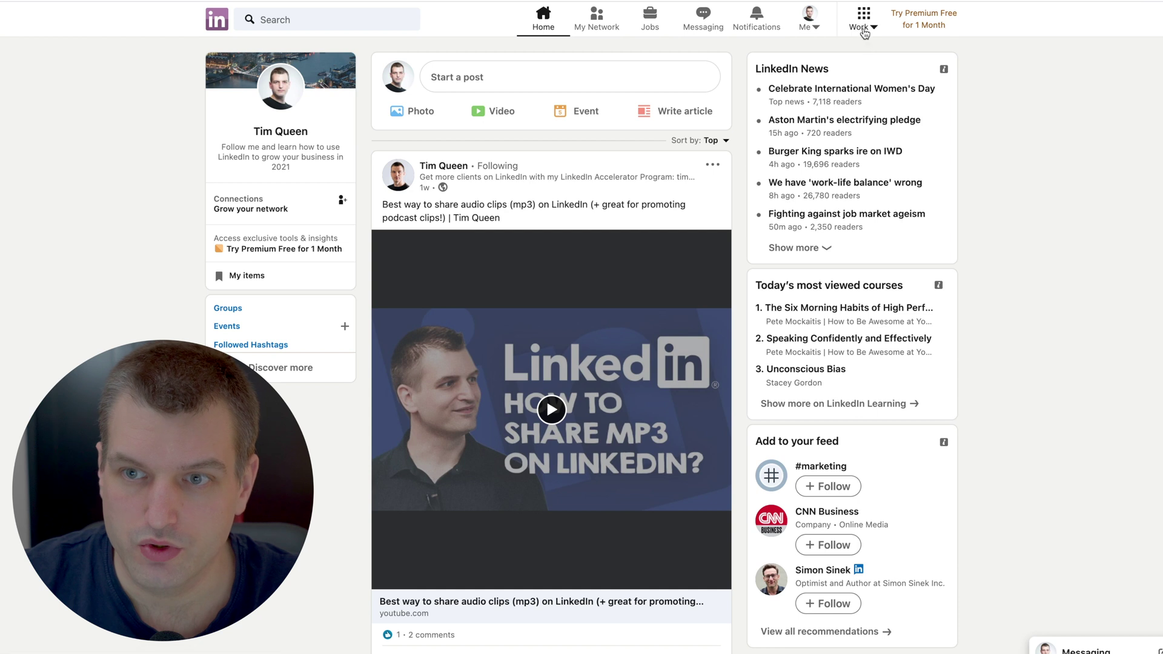
# - Switch the Cookies preference to No under Settings & Privacy > Manage cookie preferences
pyautogui.click(822, 28)
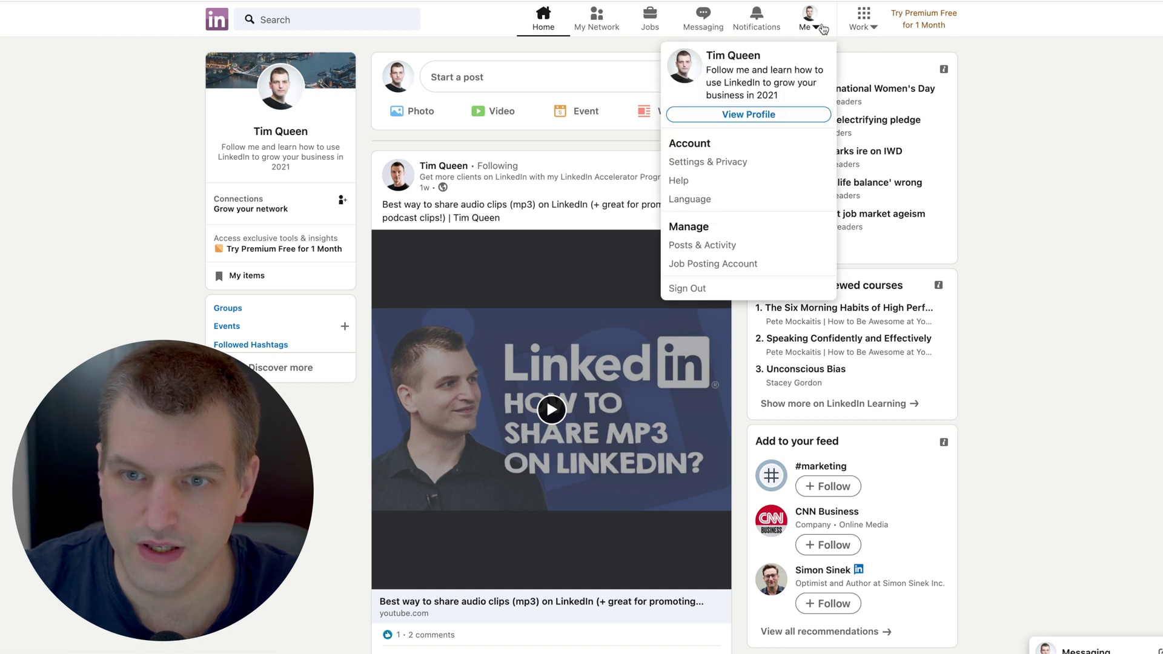
pyautogui.click(769, 167)
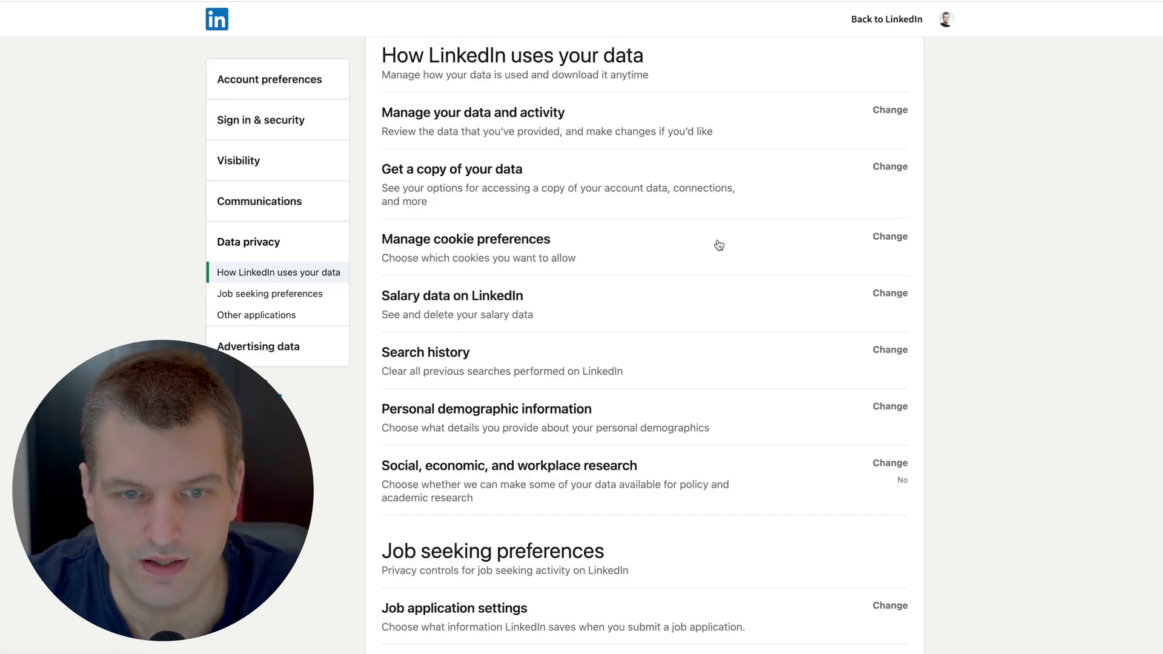
pyautogui.click(718, 244)
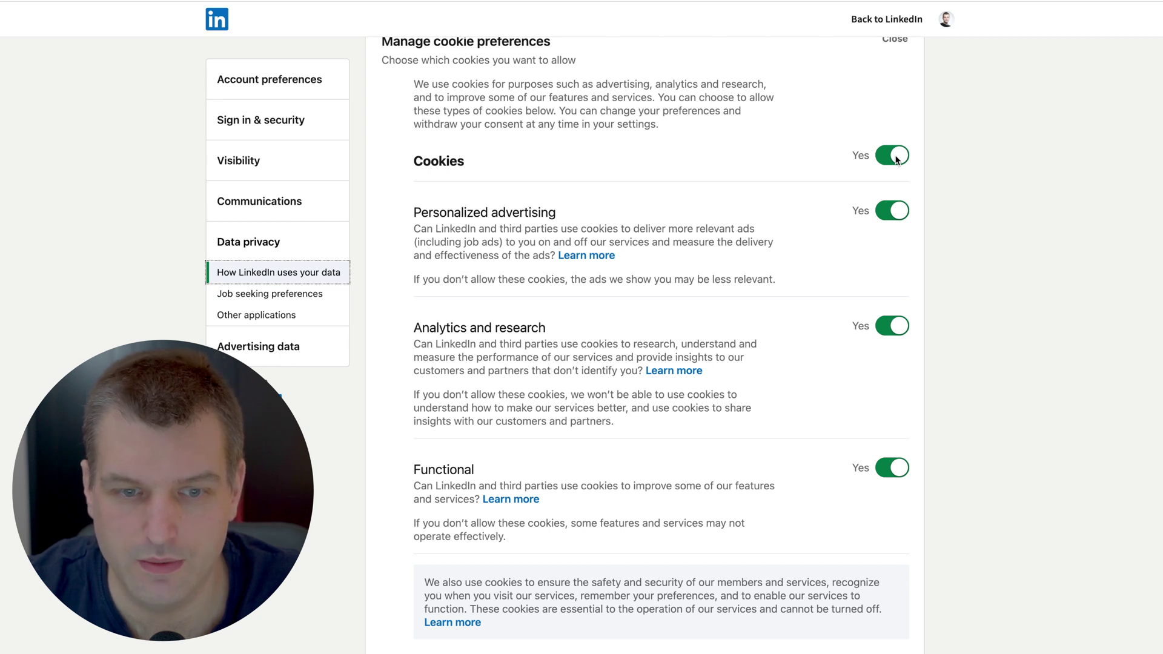
pyautogui.click(893, 155)
pyautogui.scroll(-1, 785, 177)
pyautogui.scroll(-5, 784, 175)
# - Review the salary data details, which report none submitted, and close them
pyautogui.scroll(-3, 784, 205)
pyautogui.click(905, 130)
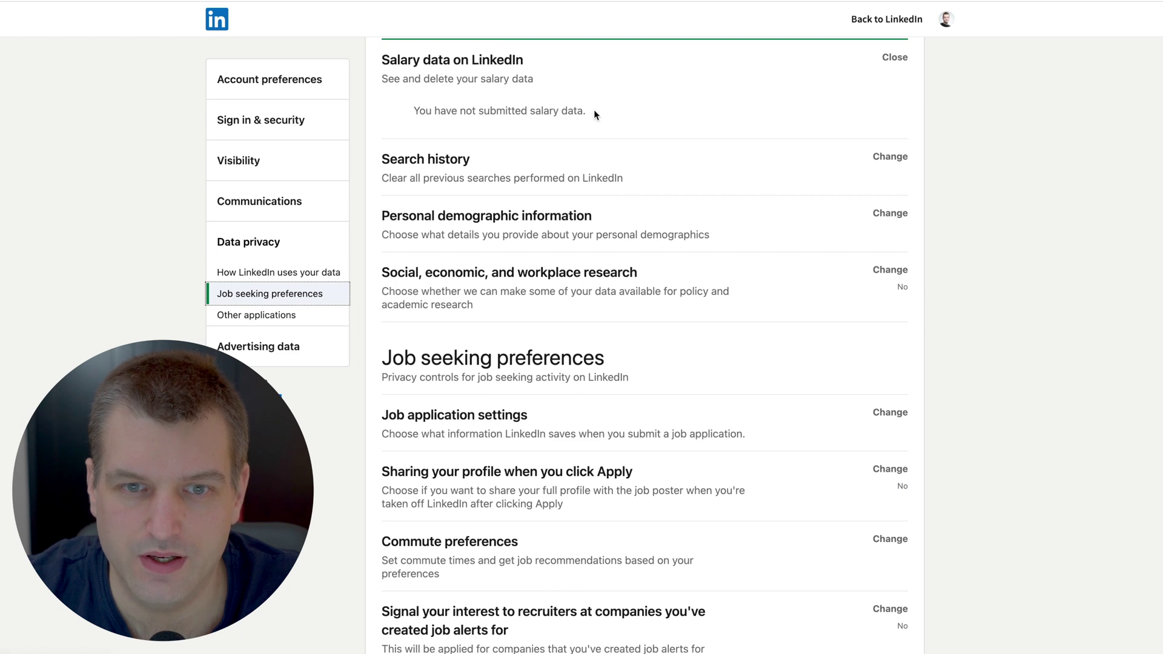
pyautogui.moveTo(405, 113); pyautogui.dragTo(657, 114)
pyautogui.click(619, 115)
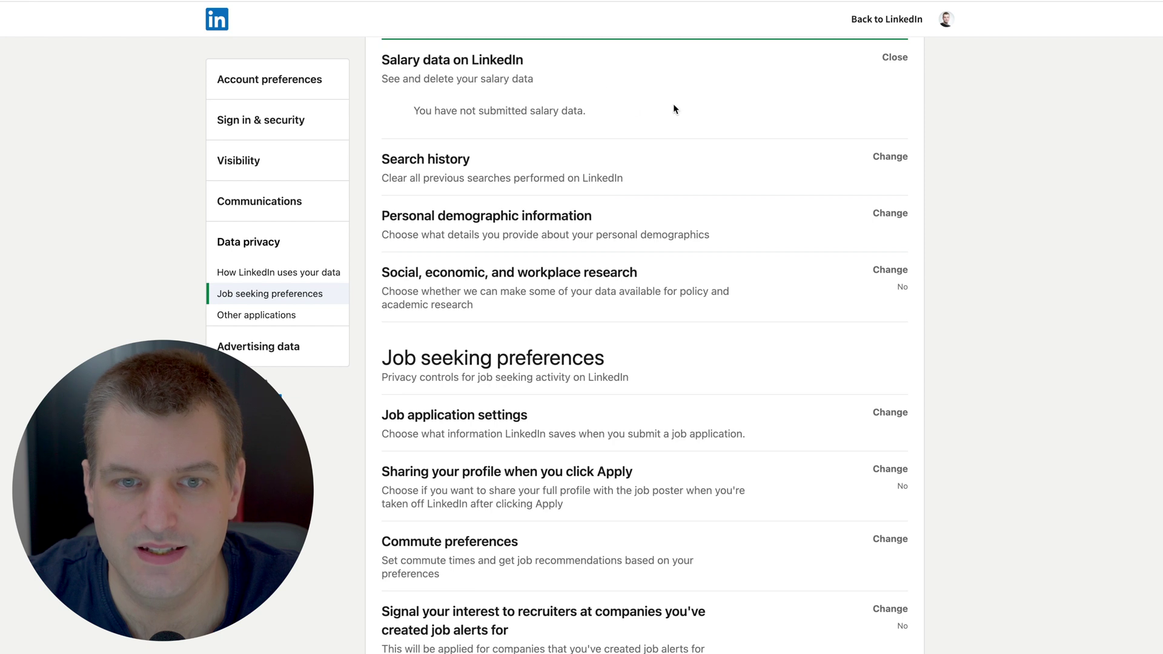
pyautogui.click(583, 65)
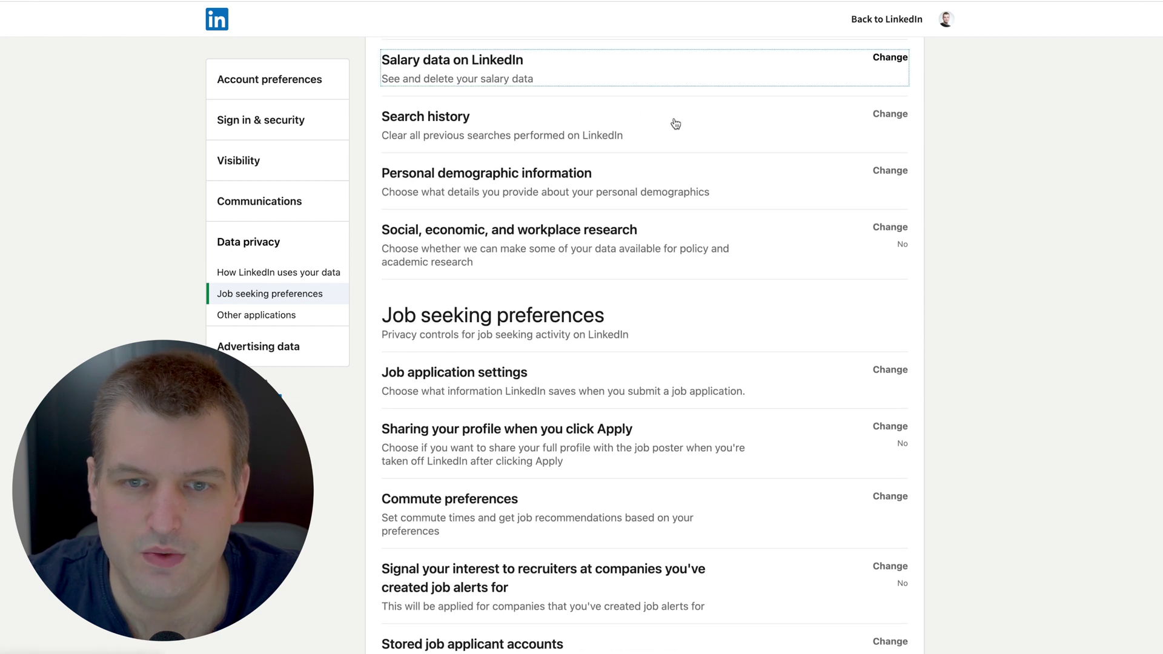
# - Clear all search history and bring up the Personal demographic information details
pyautogui.click(676, 124)
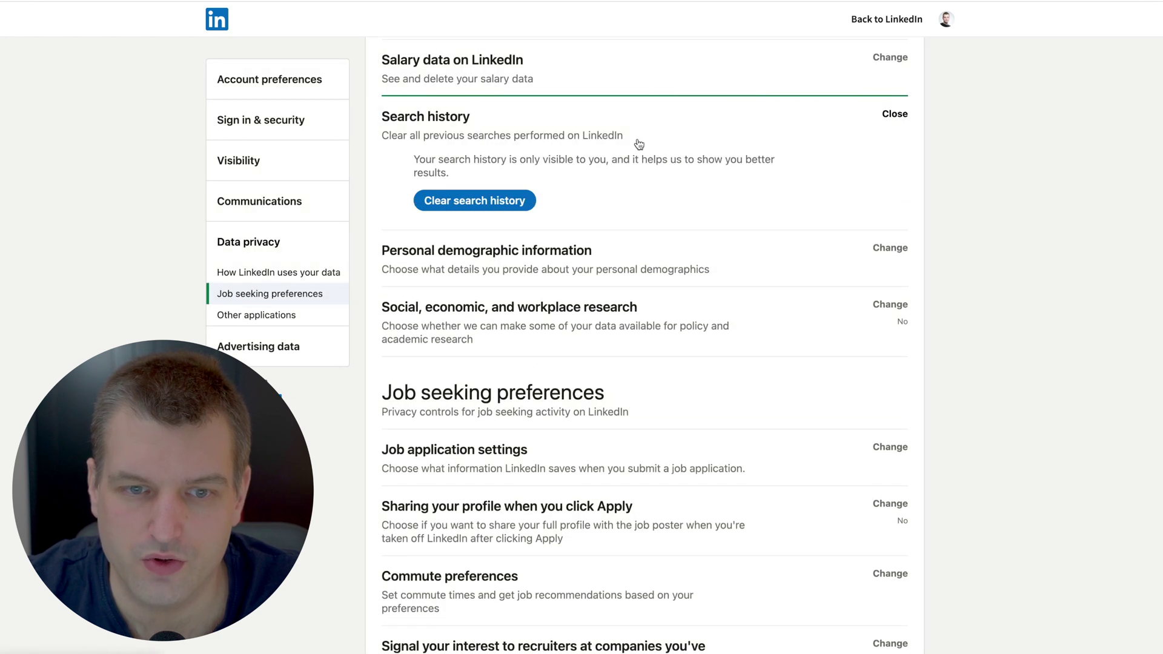
pyautogui.click(506, 202)
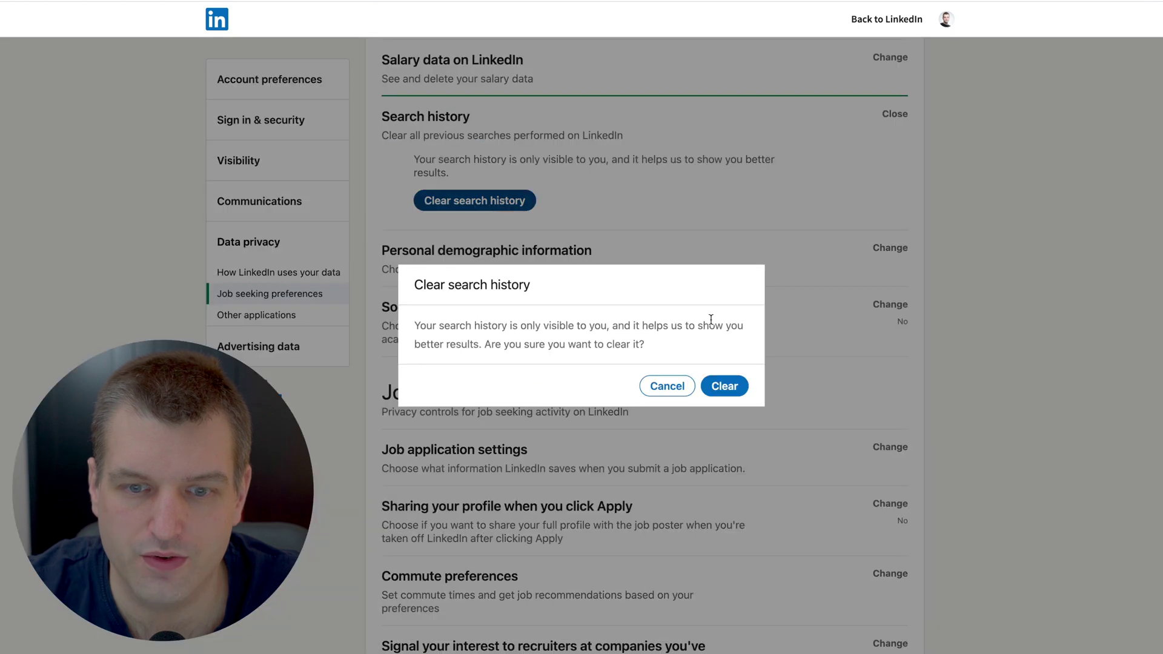
pyautogui.click(729, 390)
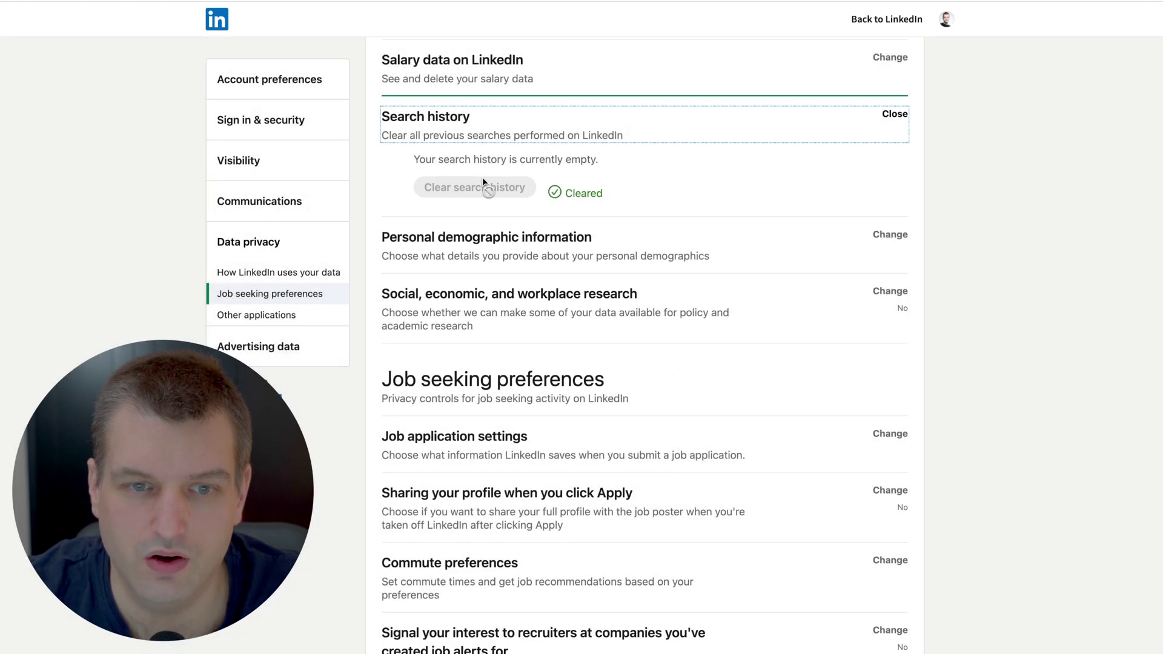
pyautogui.click(812, 127)
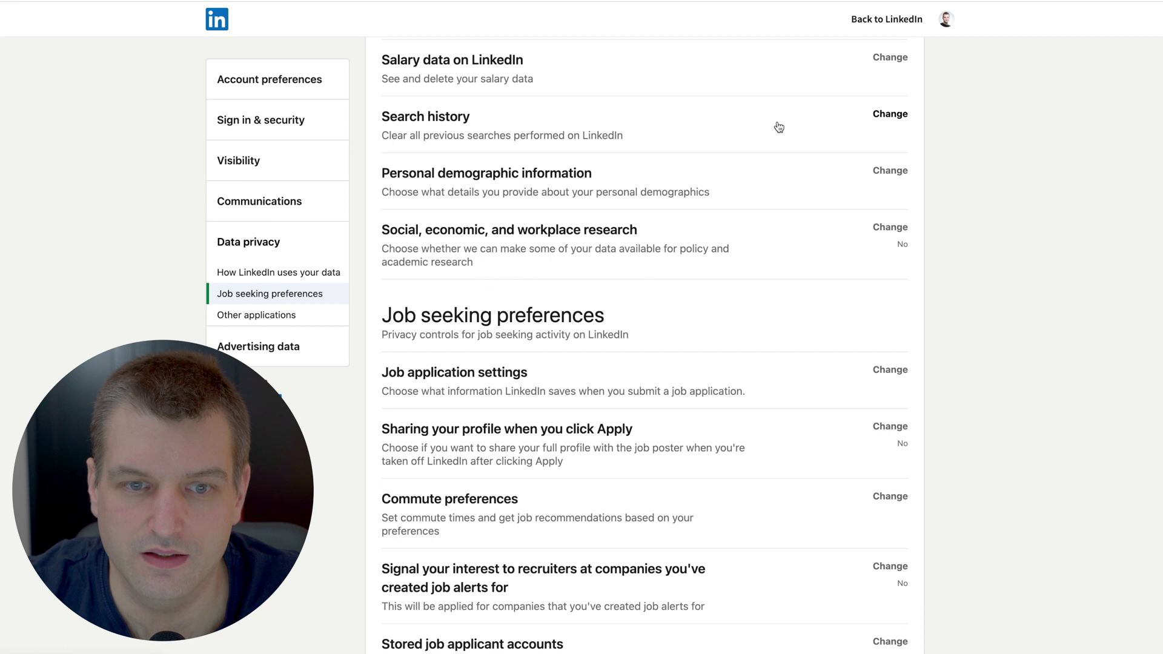
pyautogui.click(644, 186)
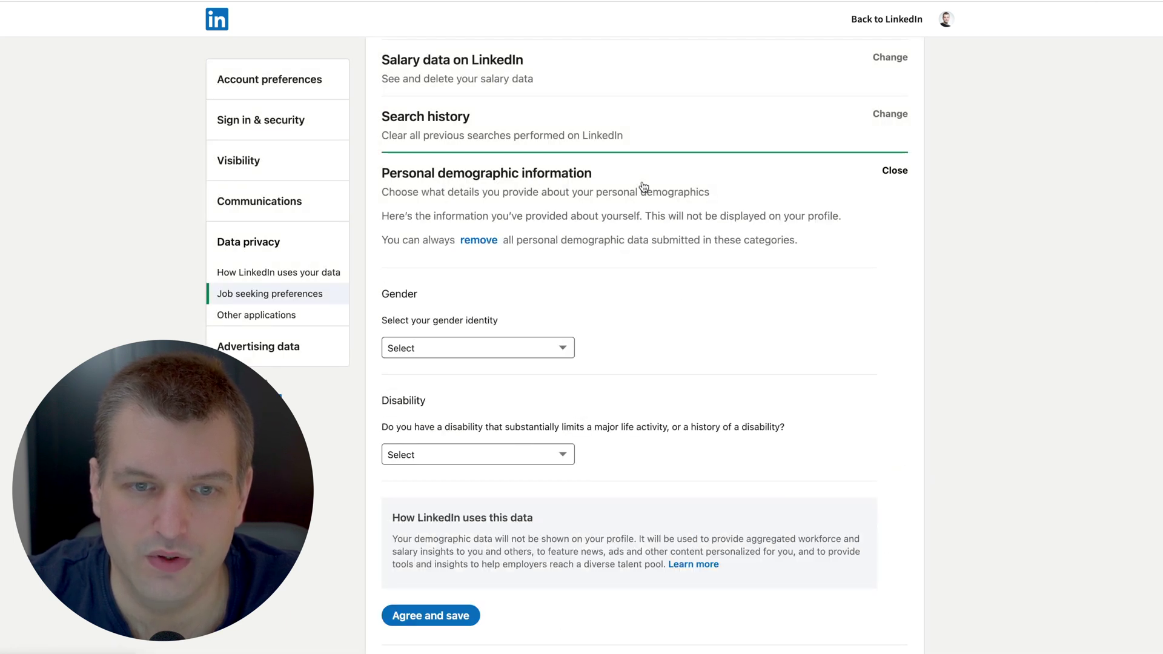
pyautogui.scroll(-2, 644, 186)
pyautogui.scroll(2, 643, 186)
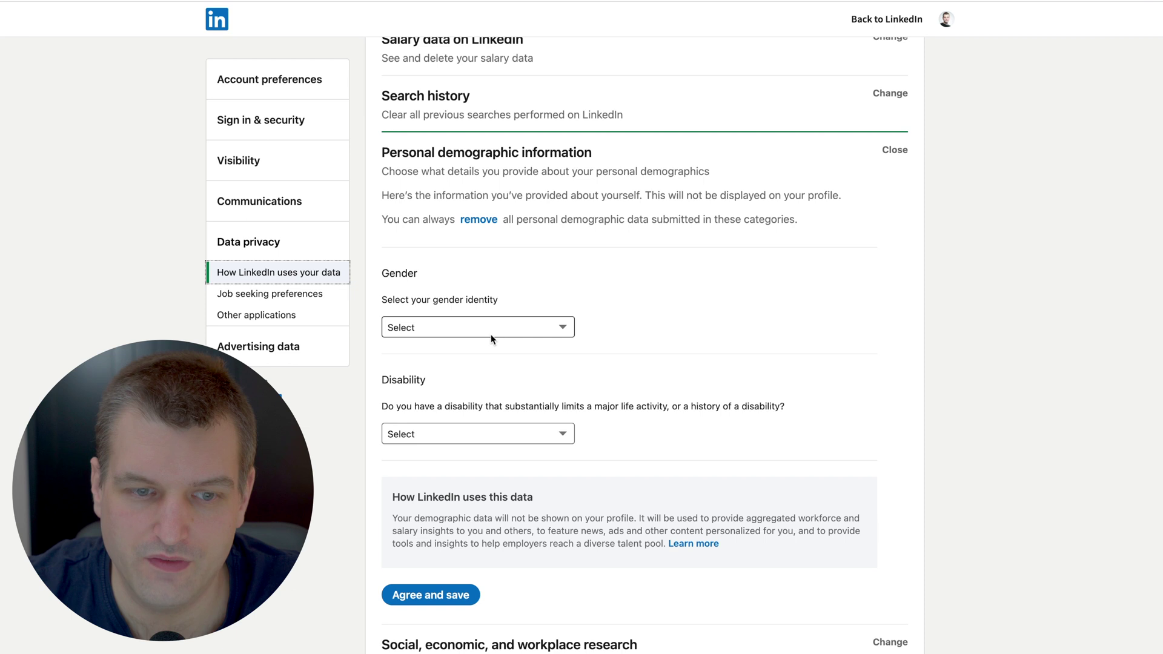
pyautogui.scroll(-1, 709, 312)
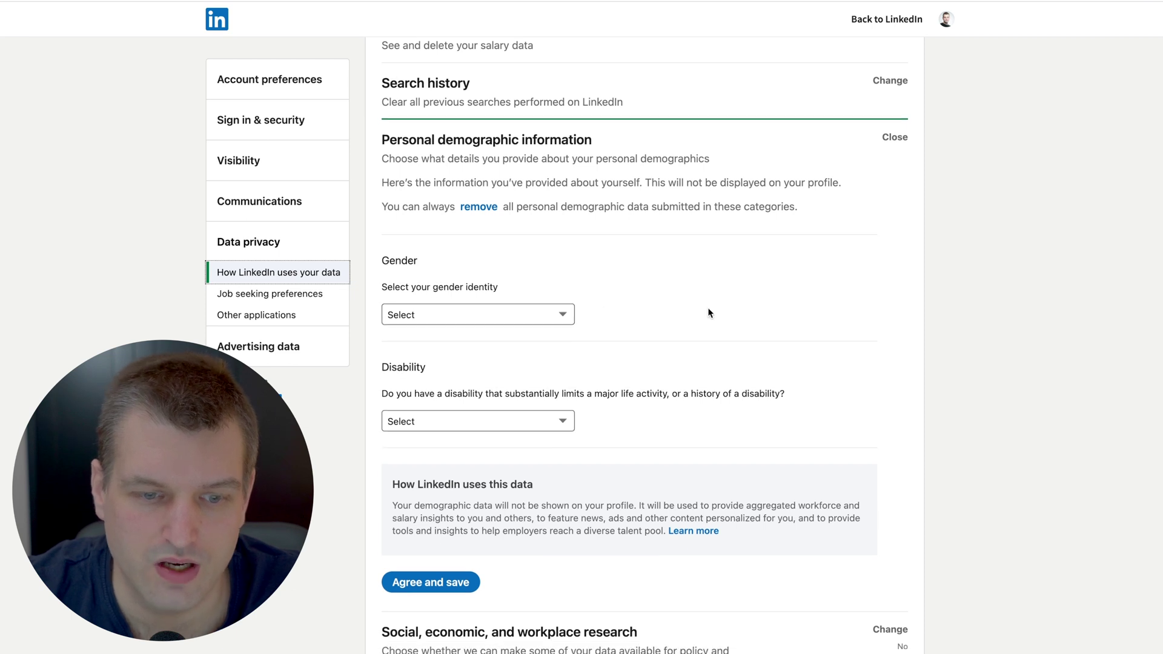
pyautogui.scroll(-5, 710, 312)
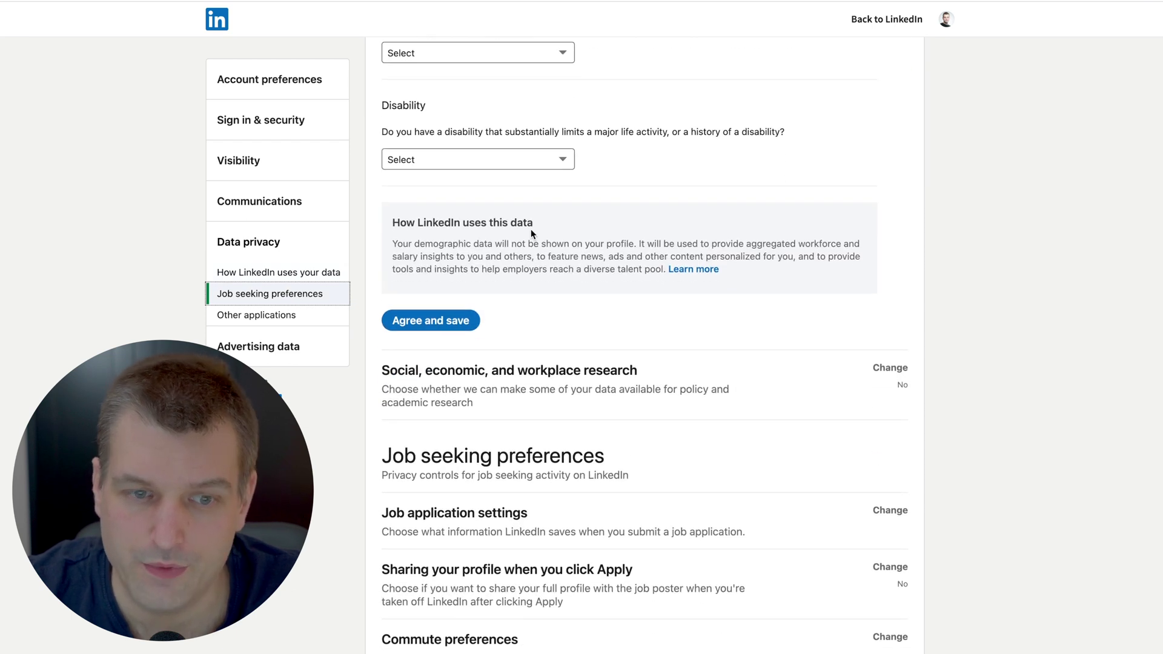
pyautogui.scroll(2, 521, 226)
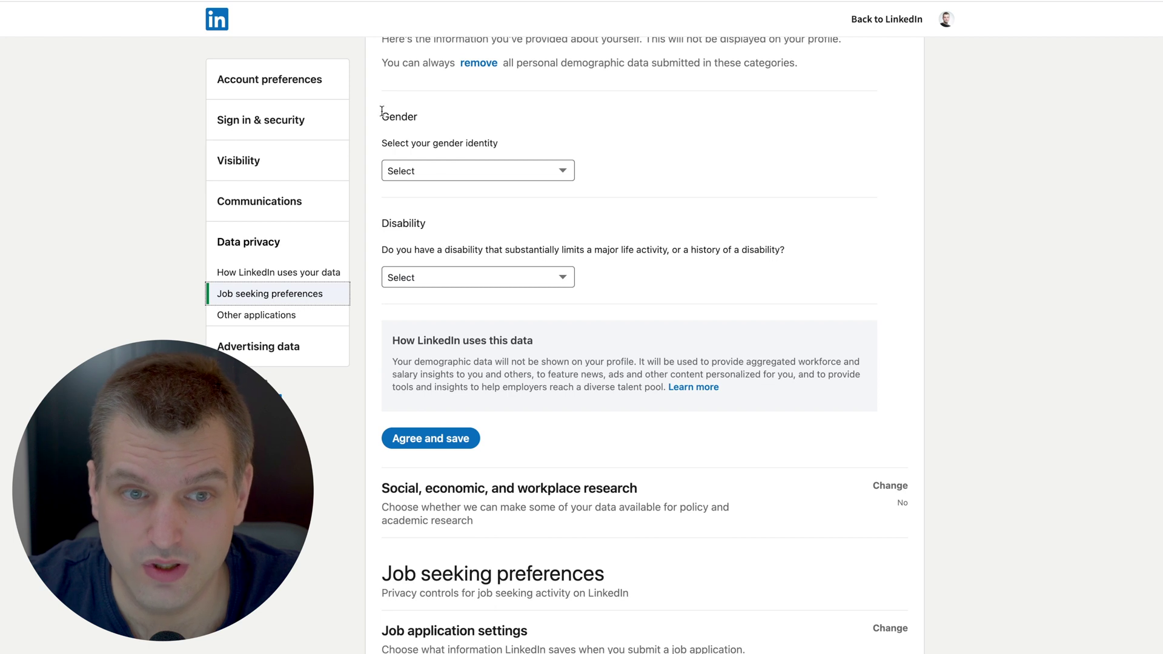
pyautogui.moveTo(381, 112); pyautogui.dragTo(616, 166)
pyautogui.click(635, 170)
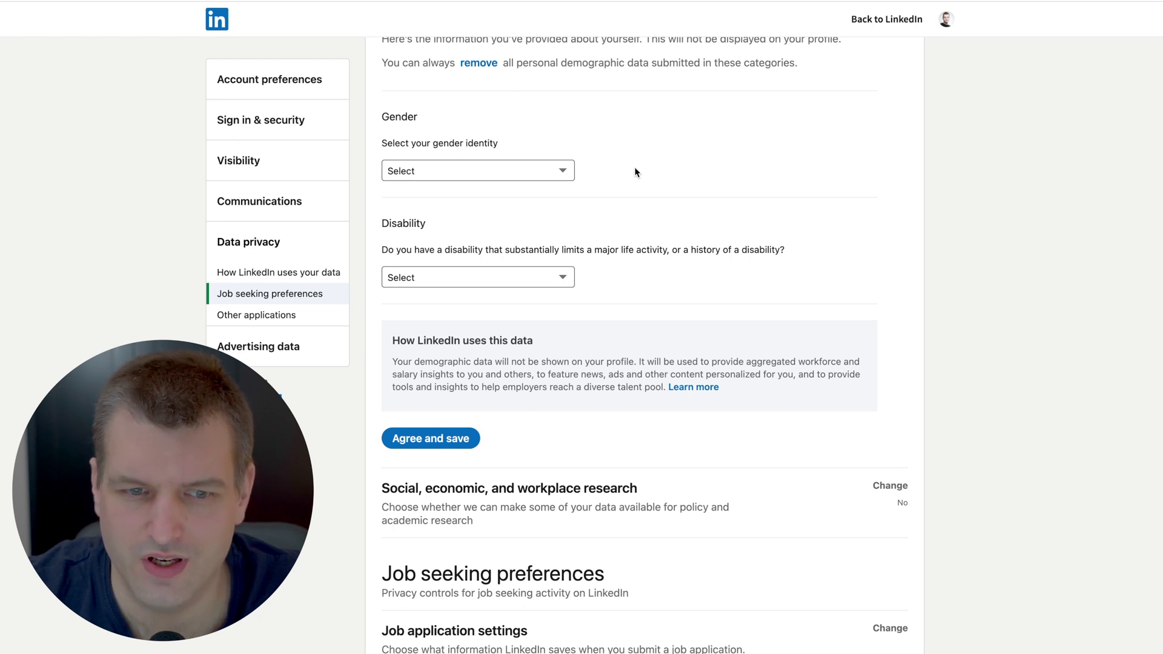
# - Turn off saving resumes and application answers, deleting the stored ones
pyautogui.scroll(-9, 634, 166)
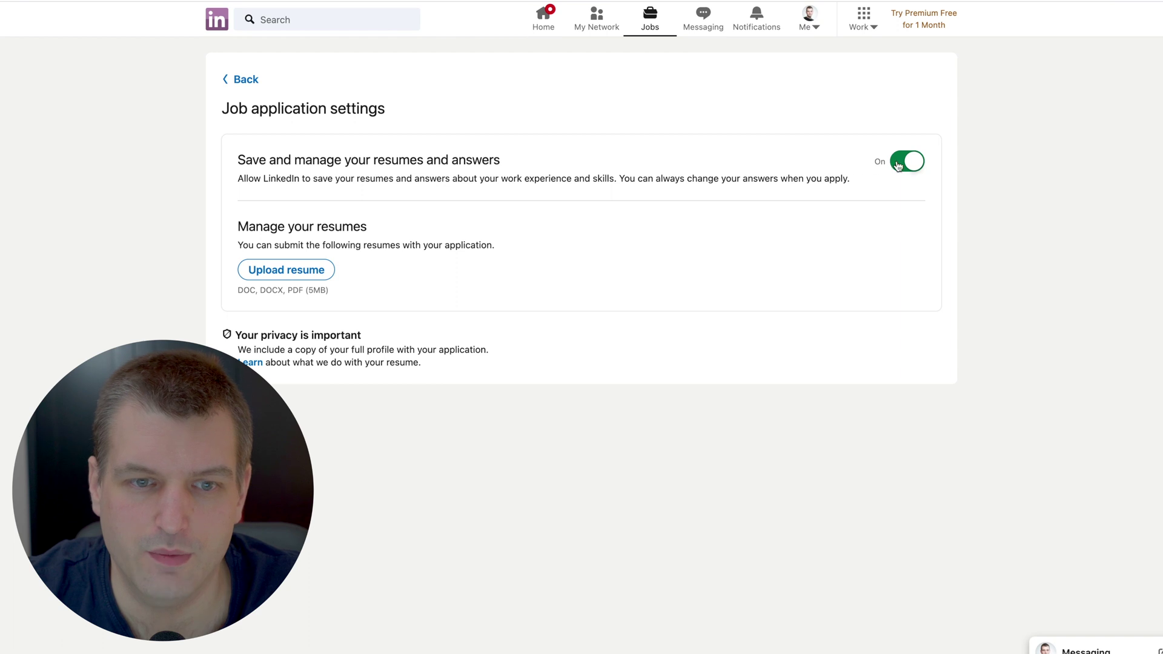
pyautogui.click(909, 164)
pyautogui.click(639, 265)
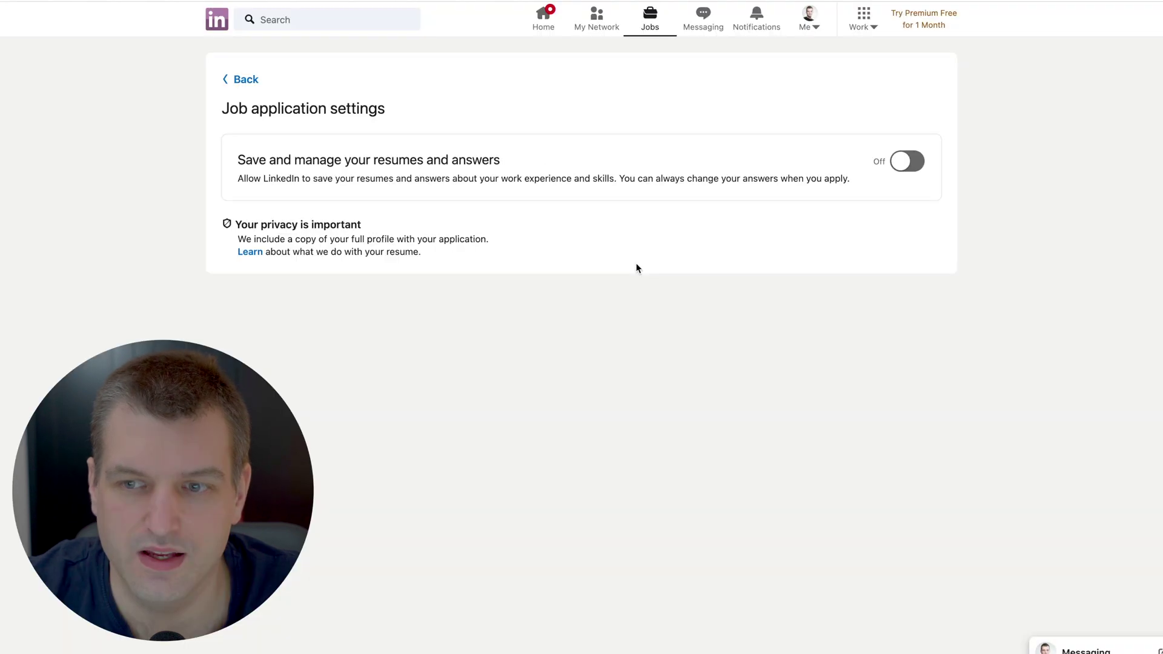
pyautogui.click(246, 79)
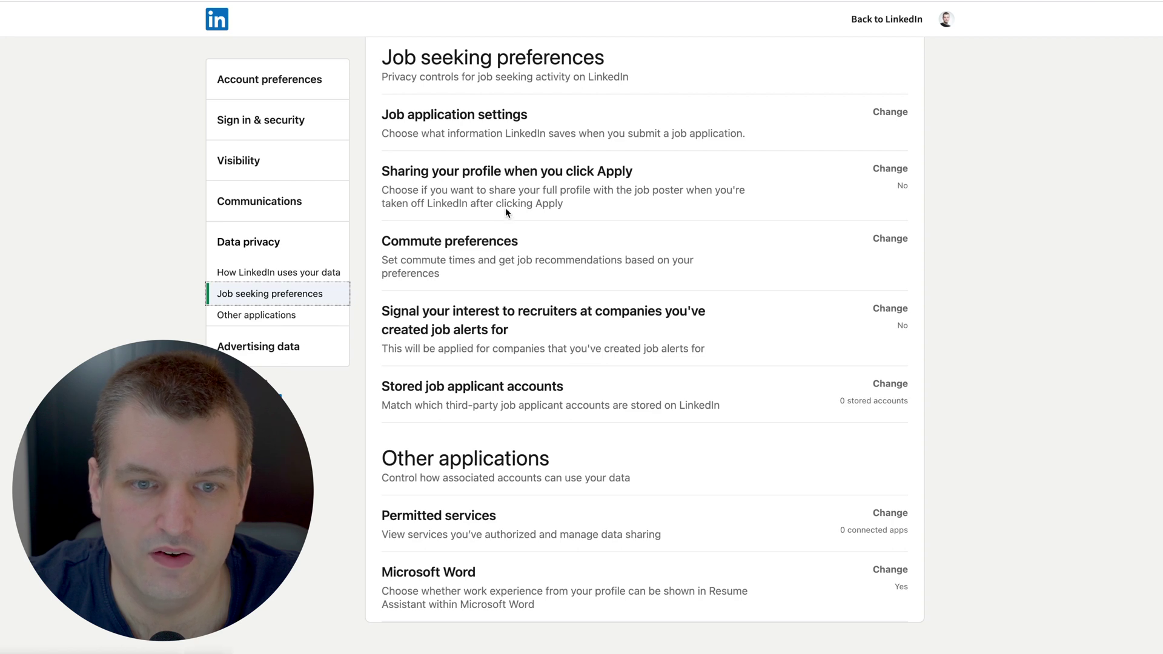
# - Check the profile sharing on Apply option, then view Commute Preferences
pyautogui.click(538, 204)
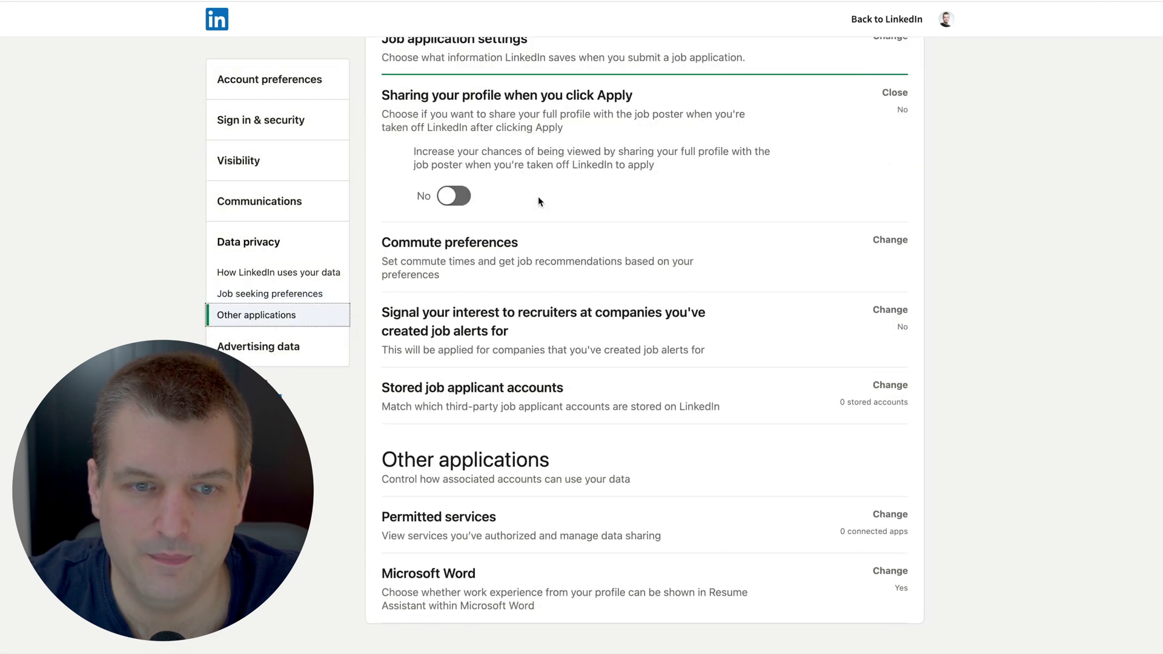
pyautogui.click(513, 99)
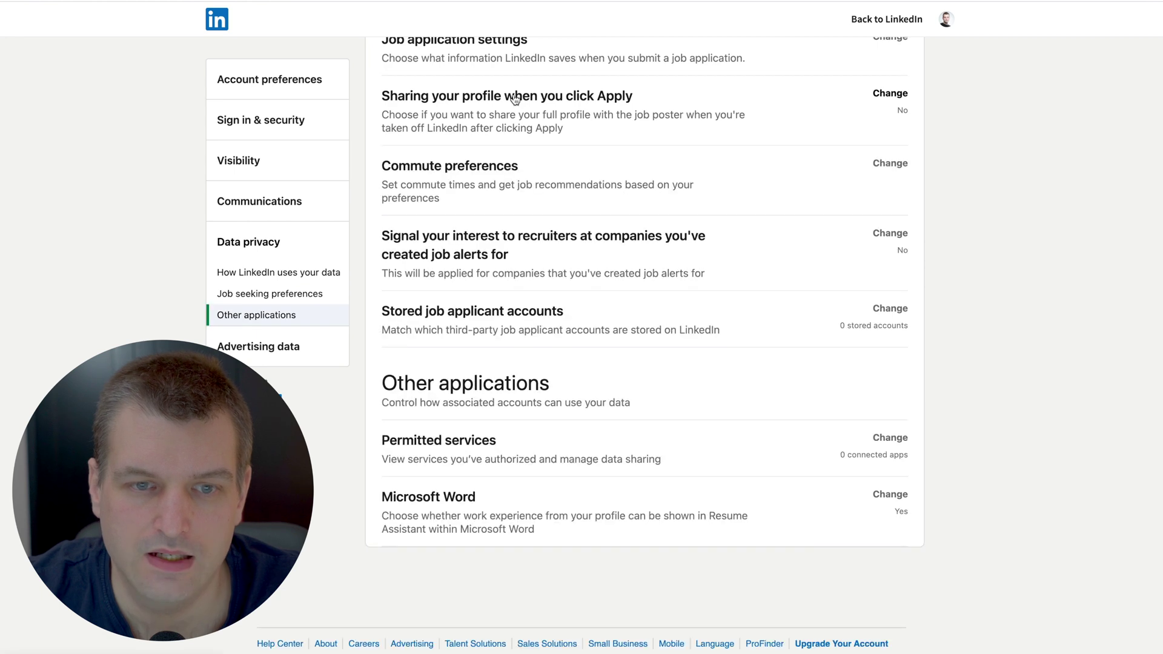
pyautogui.click(496, 200)
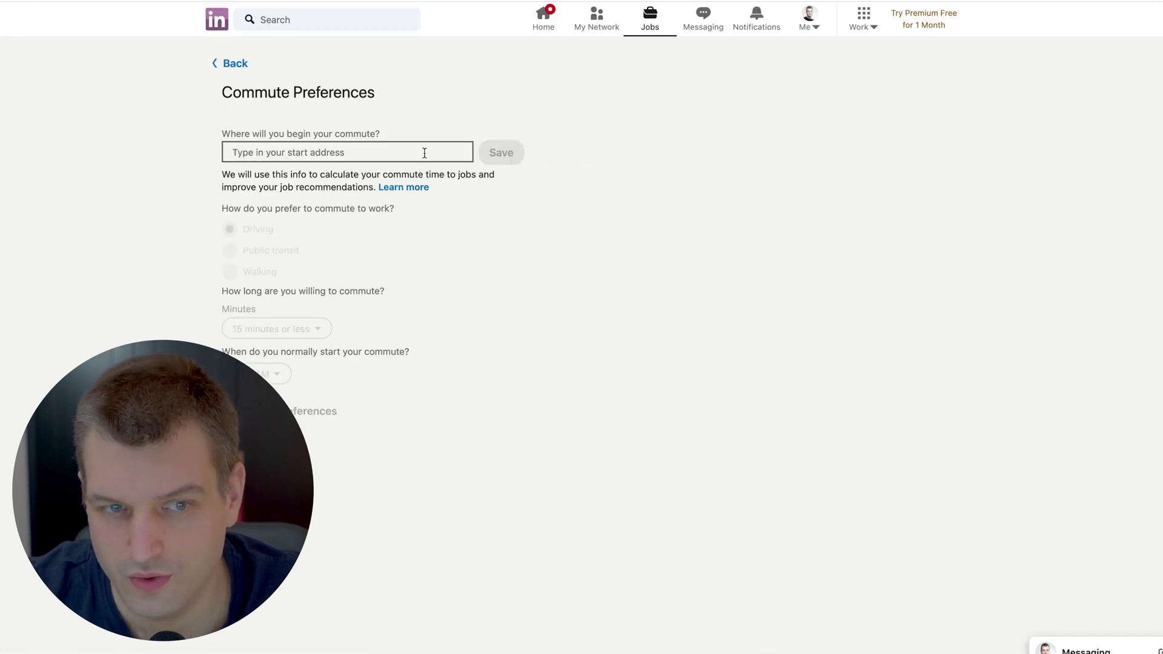
# - Review the recruiter interest, stored job applicant accounts and permitted services settings
pyautogui.click(234, 70)
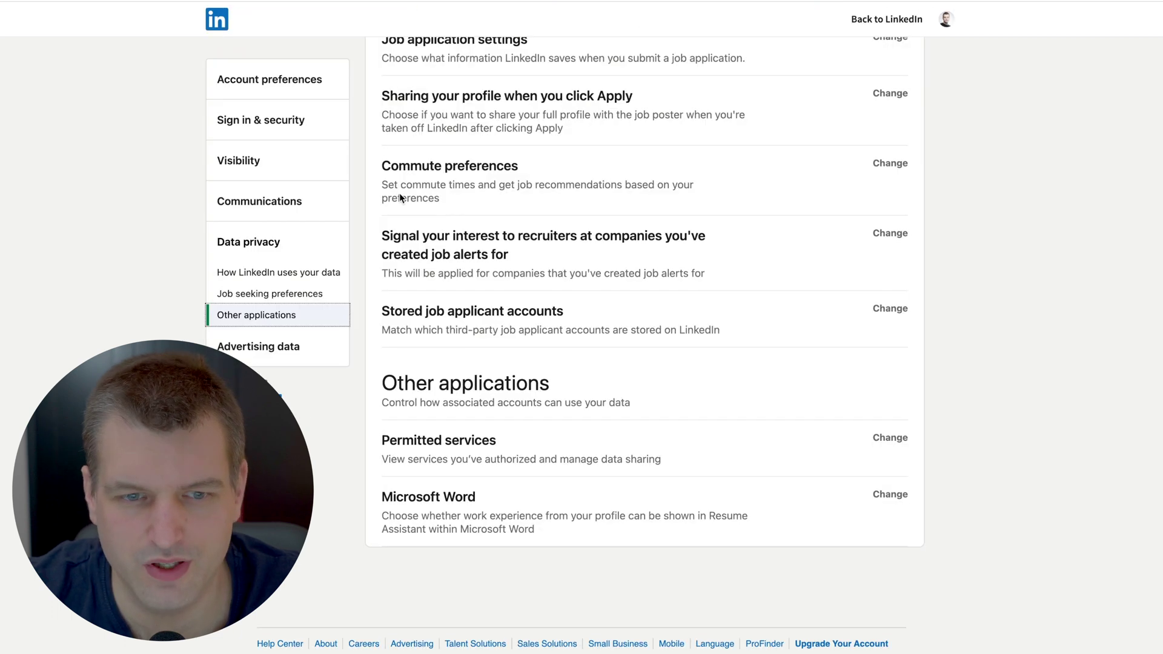
pyautogui.click(625, 263)
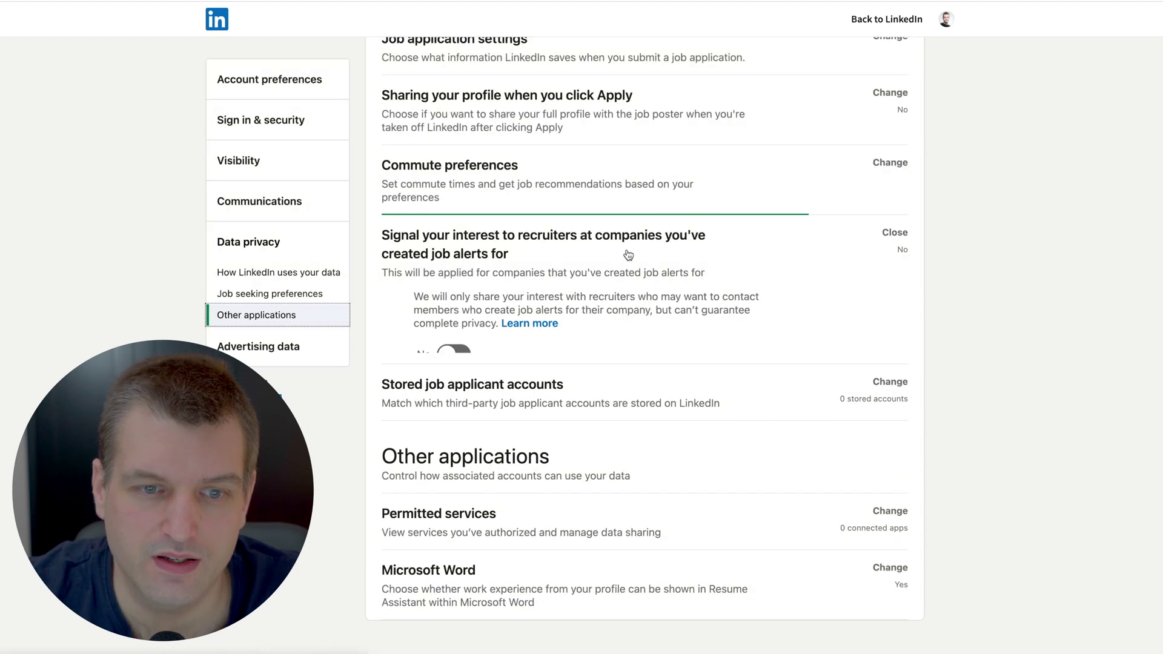
pyautogui.click(590, 246)
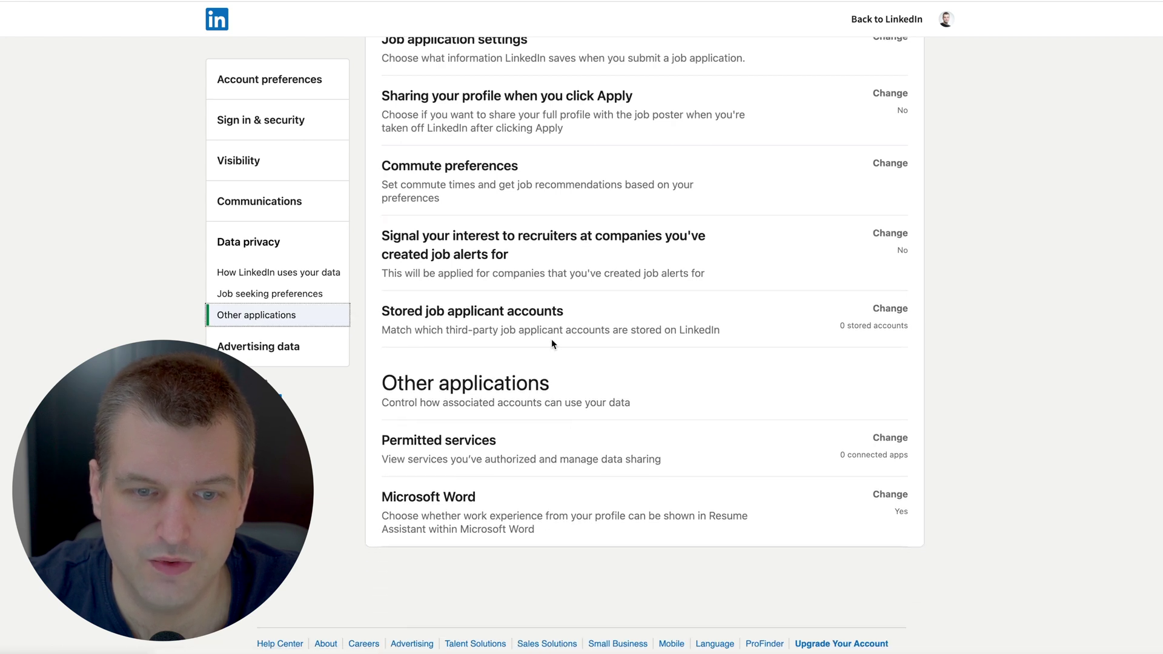
pyautogui.click(553, 332)
pyautogui.click(553, 332)
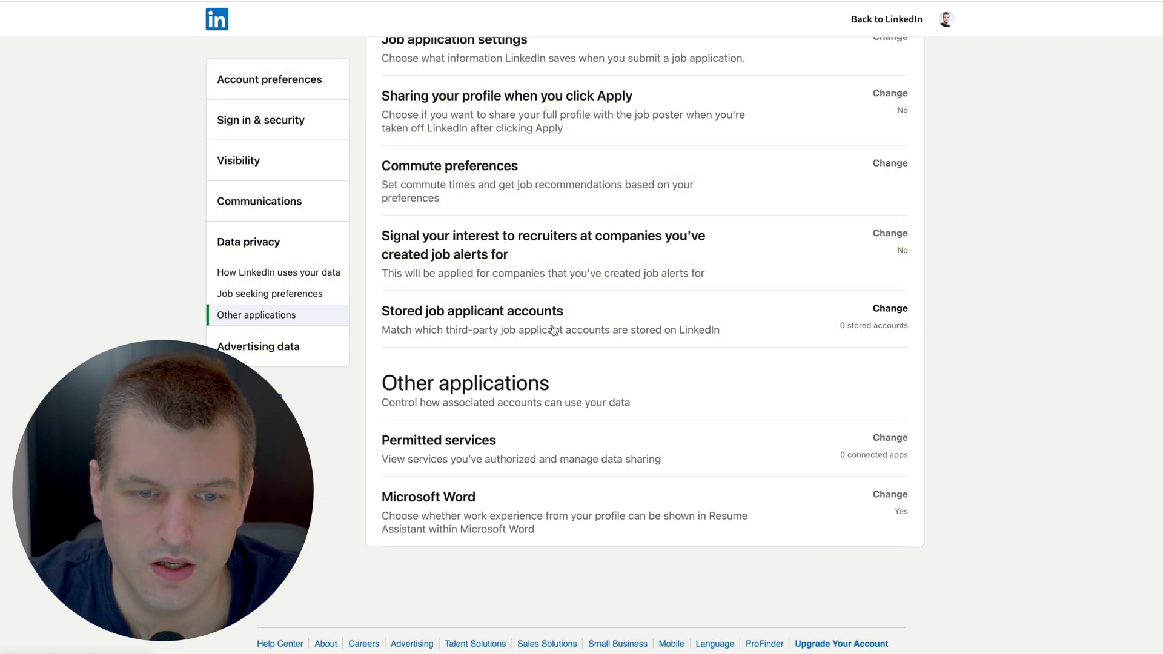
pyautogui.click(492, 437)
pyautogui.scroll(-3, 519, 344)
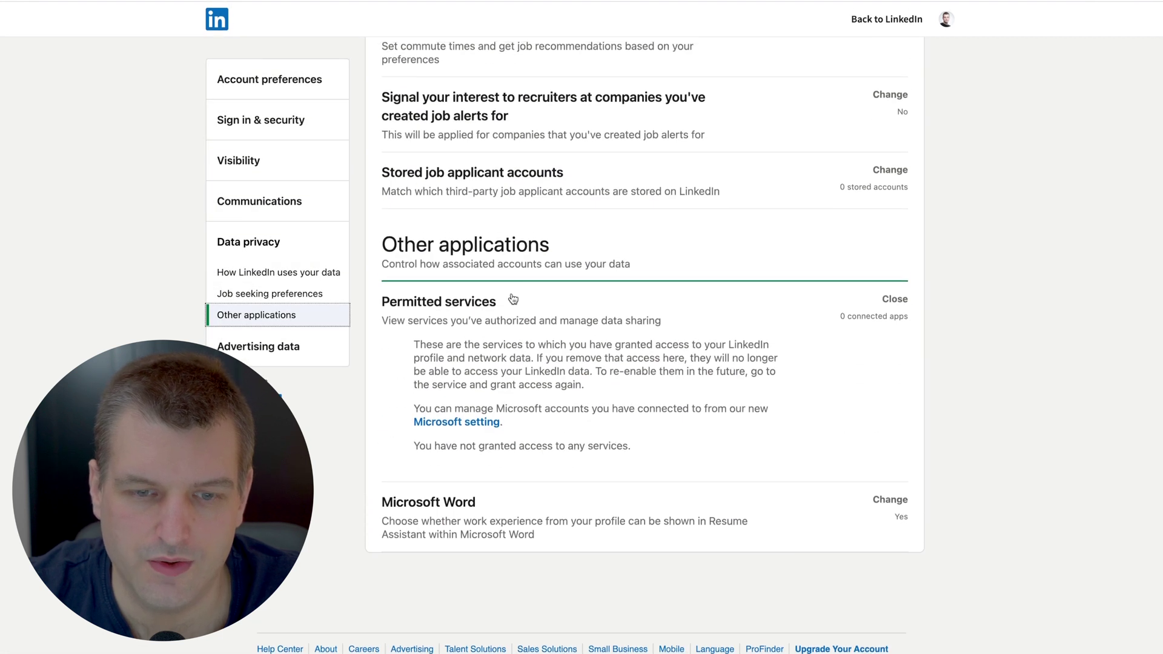
pyautogui.click(497, 310)
# - Switch the Microsoft Word Resume Assistant setting to No
pyautogui.click(454, 510)
pyautogui.scroll(-2, 509, 365)
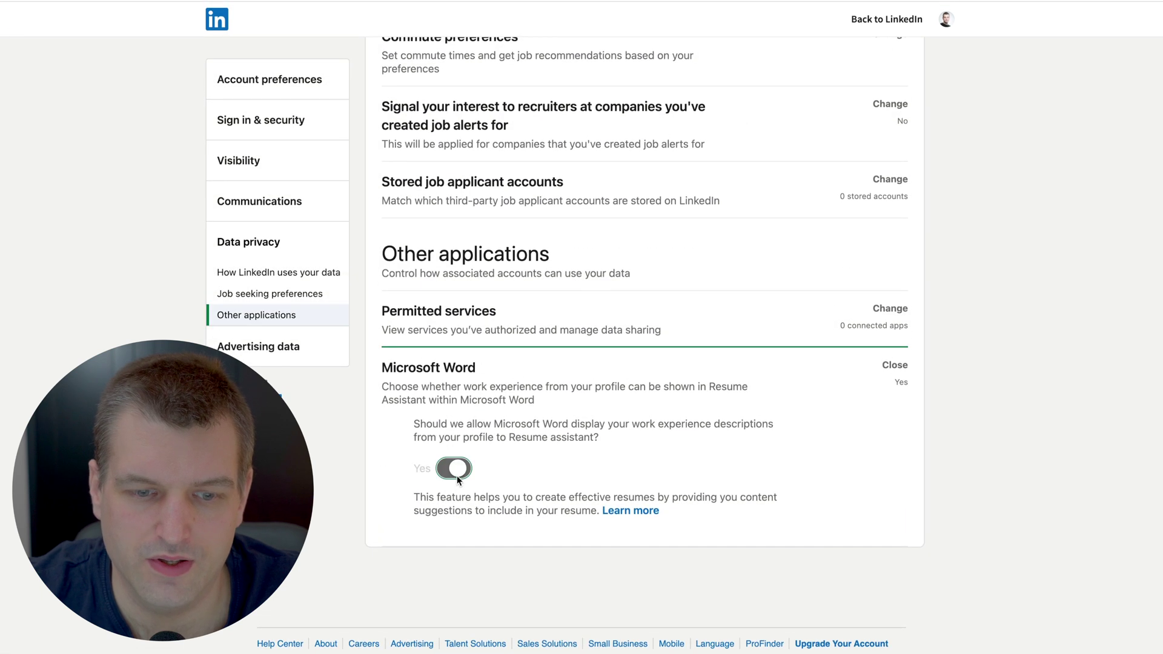
pyautogui.click(456, 475)
pyautogui.click(469, 372)
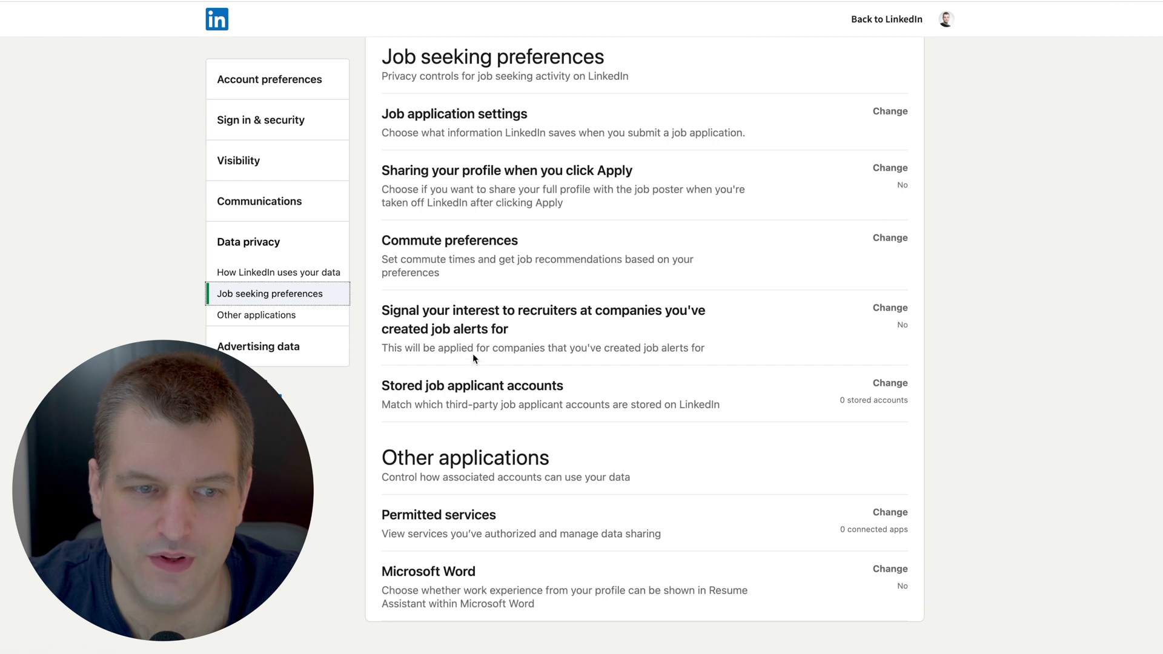
# - Set both Profile data and Interest categories ad personalization to No under Advertising data
pyautogui.click(245, 350)
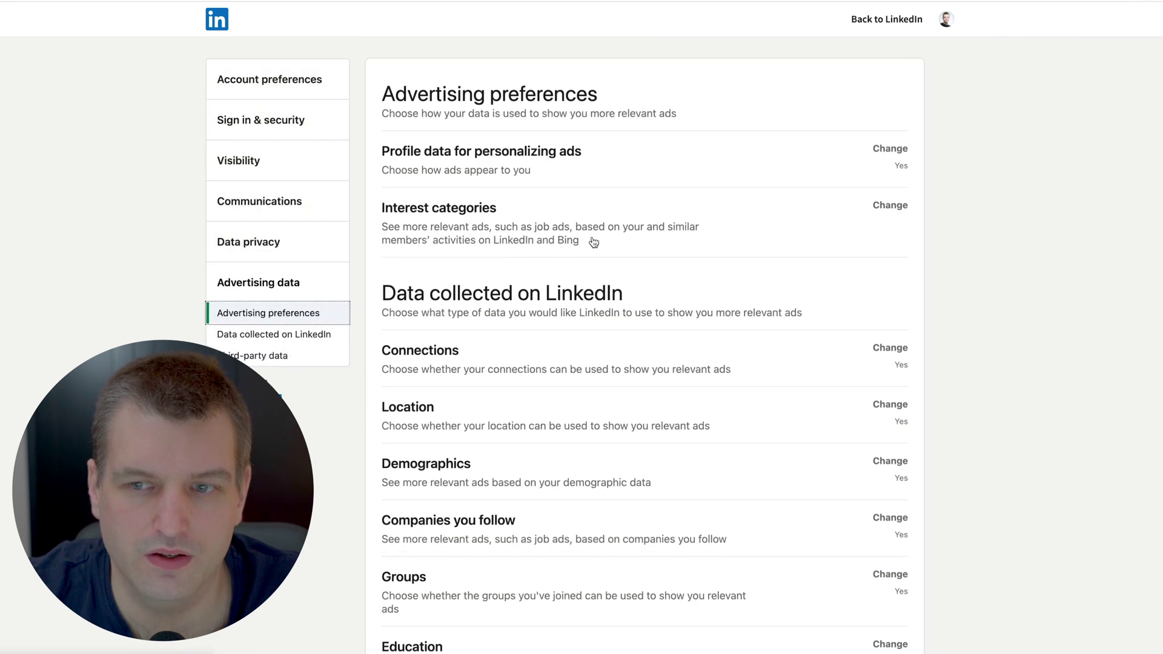
pyautogui.click(541, 156)
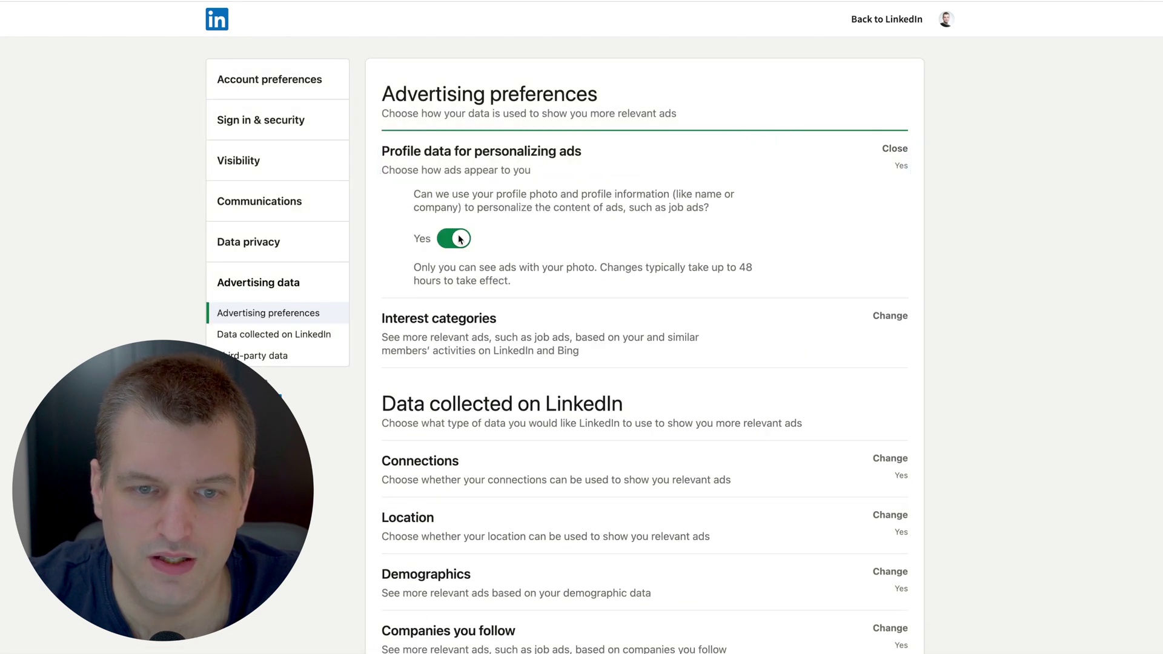
pyautogui.click(459, 238)
pyautogui.click(513, 159)
pyautogui.click(513, 225)
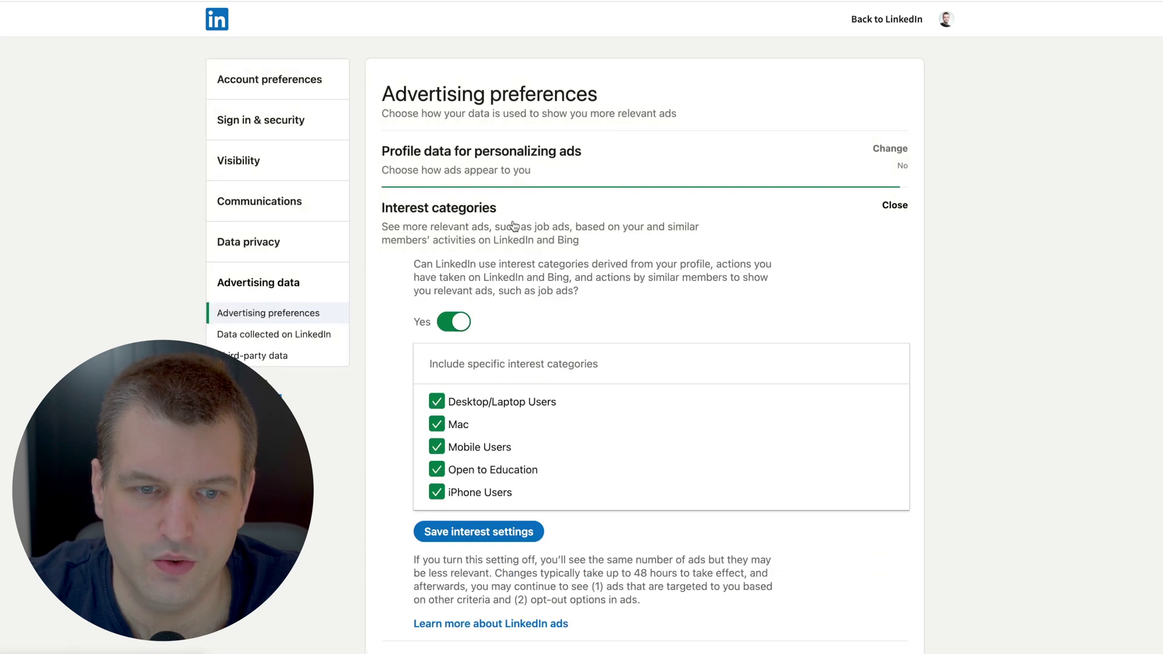
pyautogui.scroll(-2, 514, 226)
pyautogui.click(465, 246)
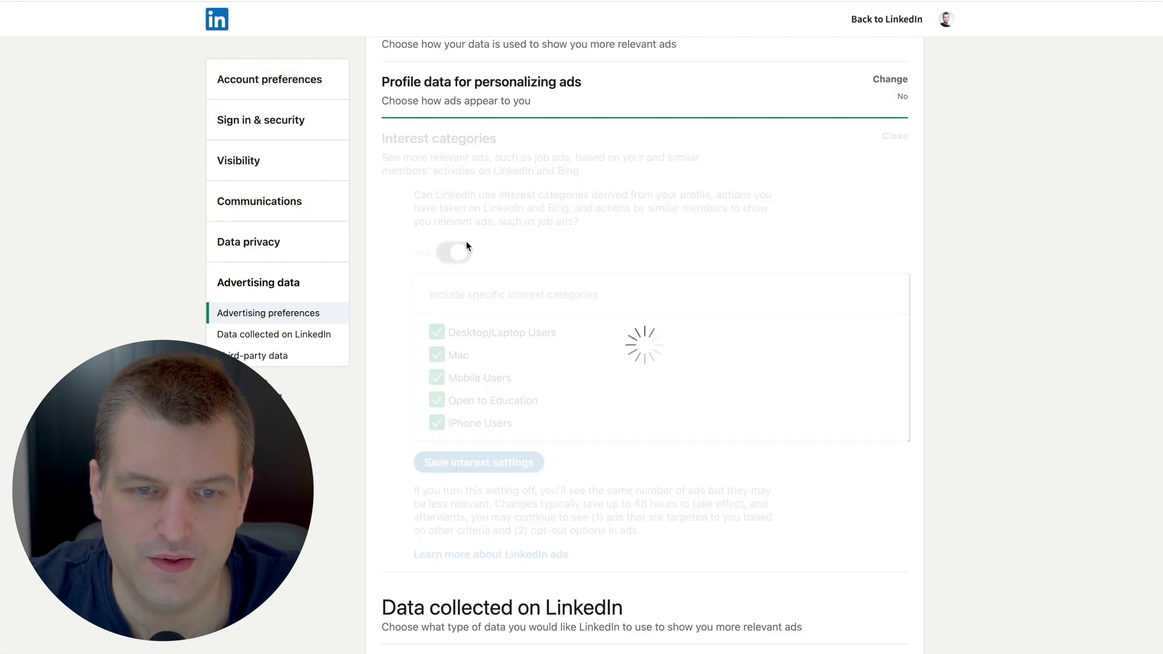
pyautogui.click(669, 146)
pyautogui.scroll(-4, 653, 156)
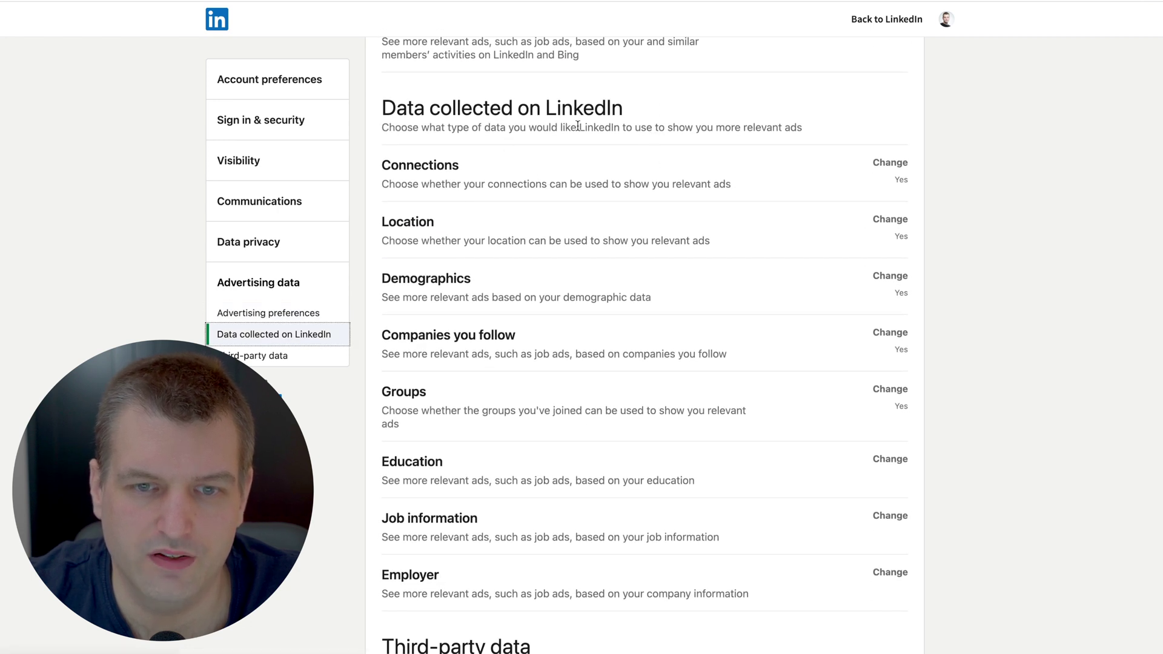
# - Switch the Connections and Location ad data settings to No
pyautogui.click(622, 172)
pyautogui.click(457, 254)
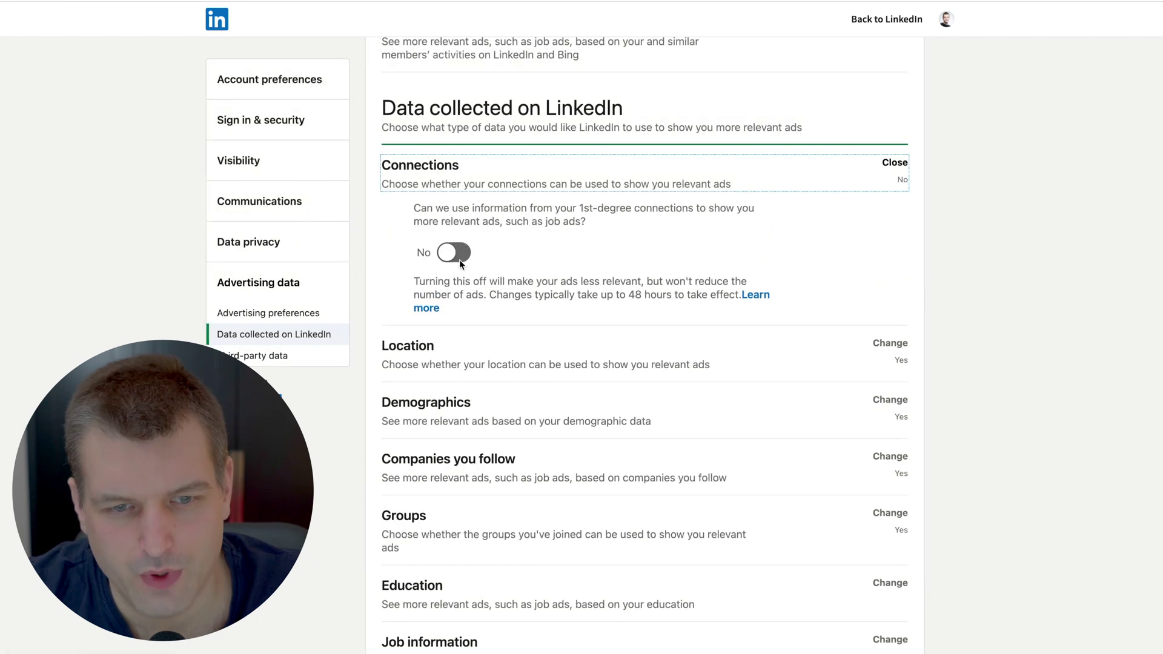
pyautogui.click(487, 174)
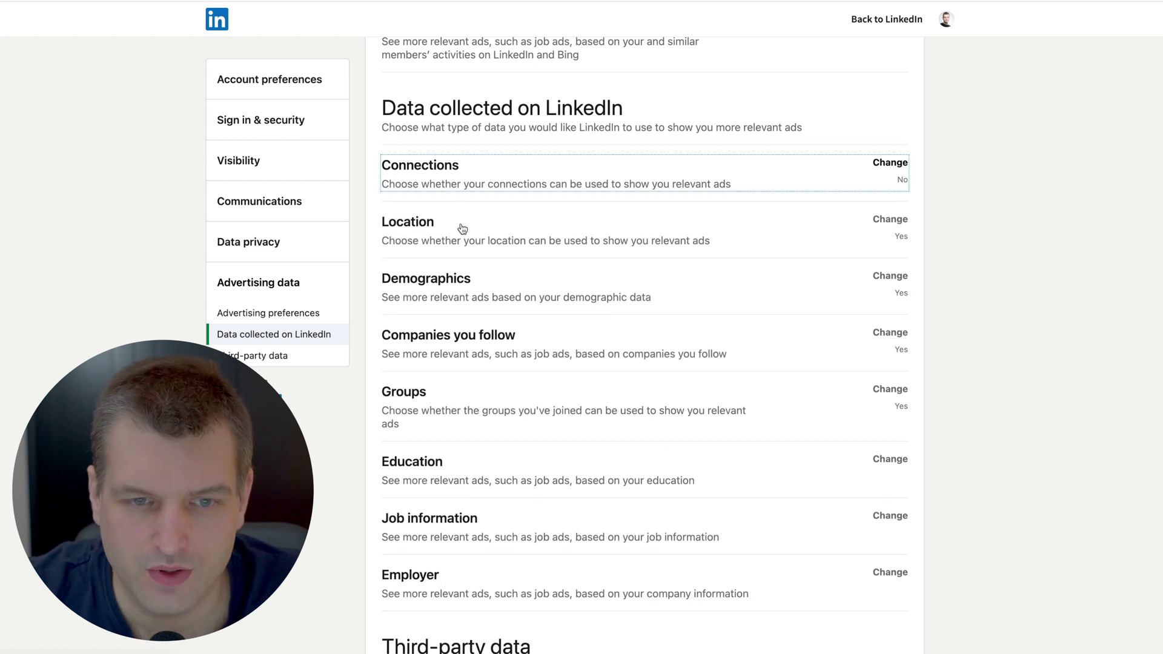
pyautogui.click(463, 225)
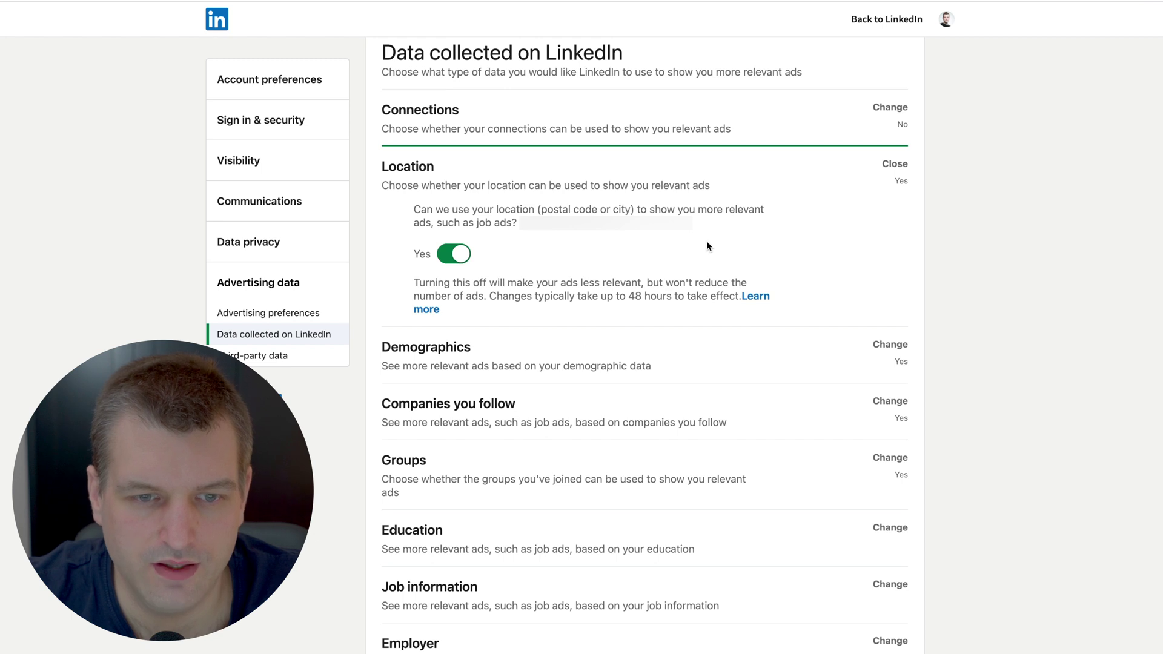
pyautogui.click(455, 255)
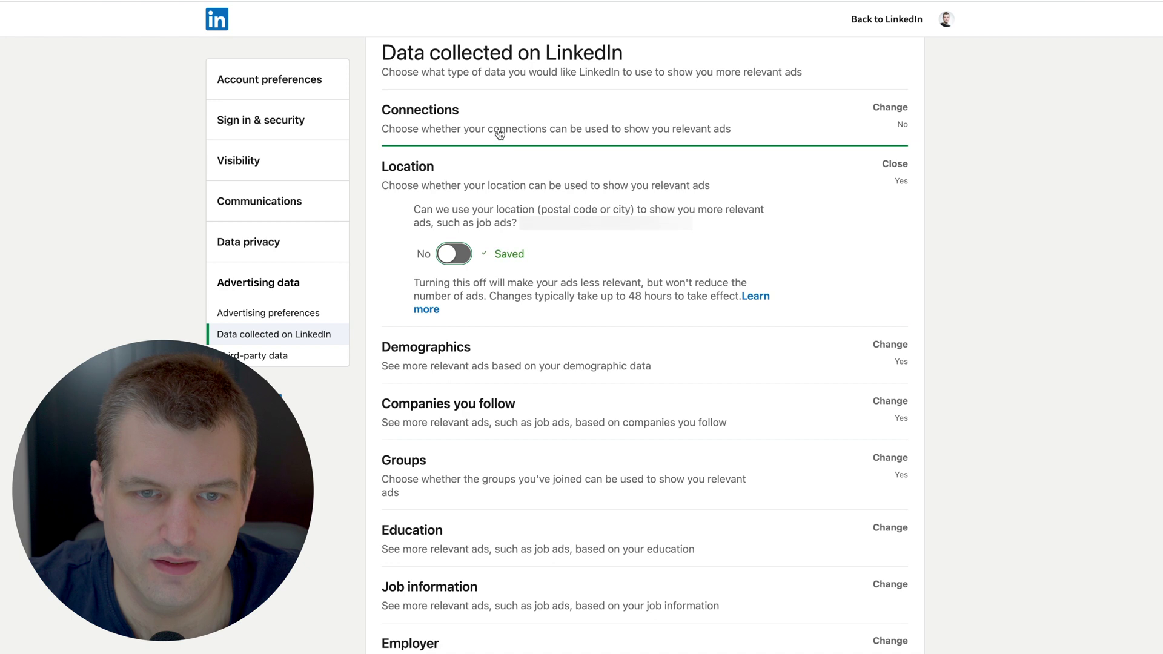
pyautogui.click(472, 177)
pyautogui.click(477, 227)
# - Set the Demographics, Companies you follow and Groups ad data settings to No
pyautogui.scroll(-2, 478, 225)
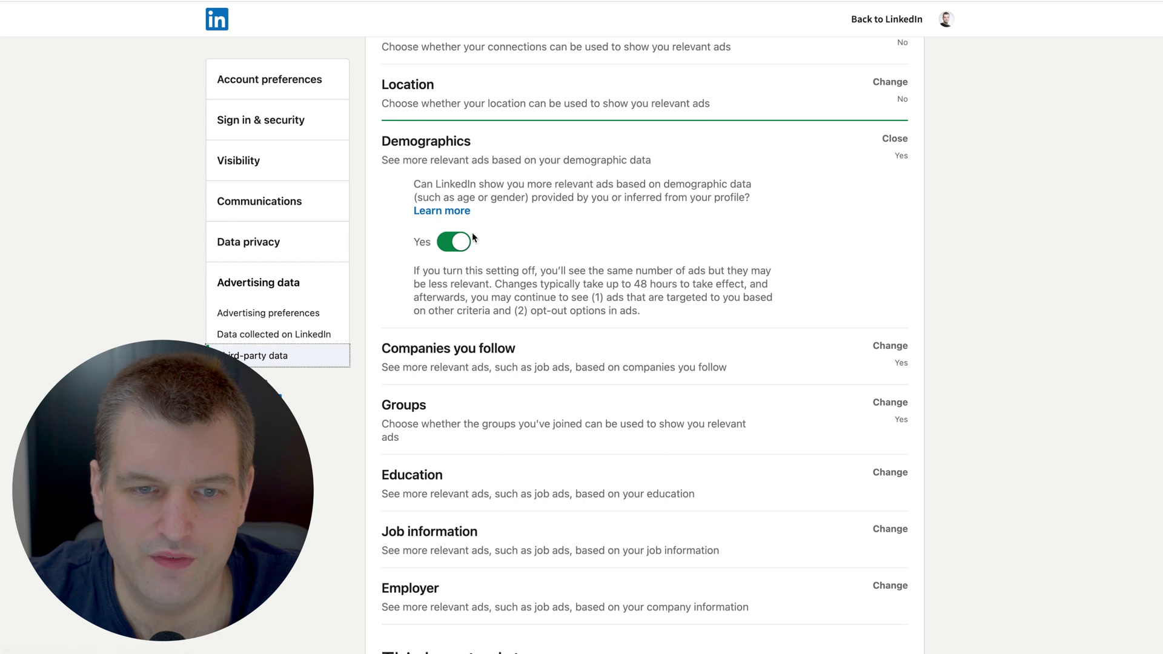
pyautogui.click(466, 241)
pyautogui.click(488, 161)
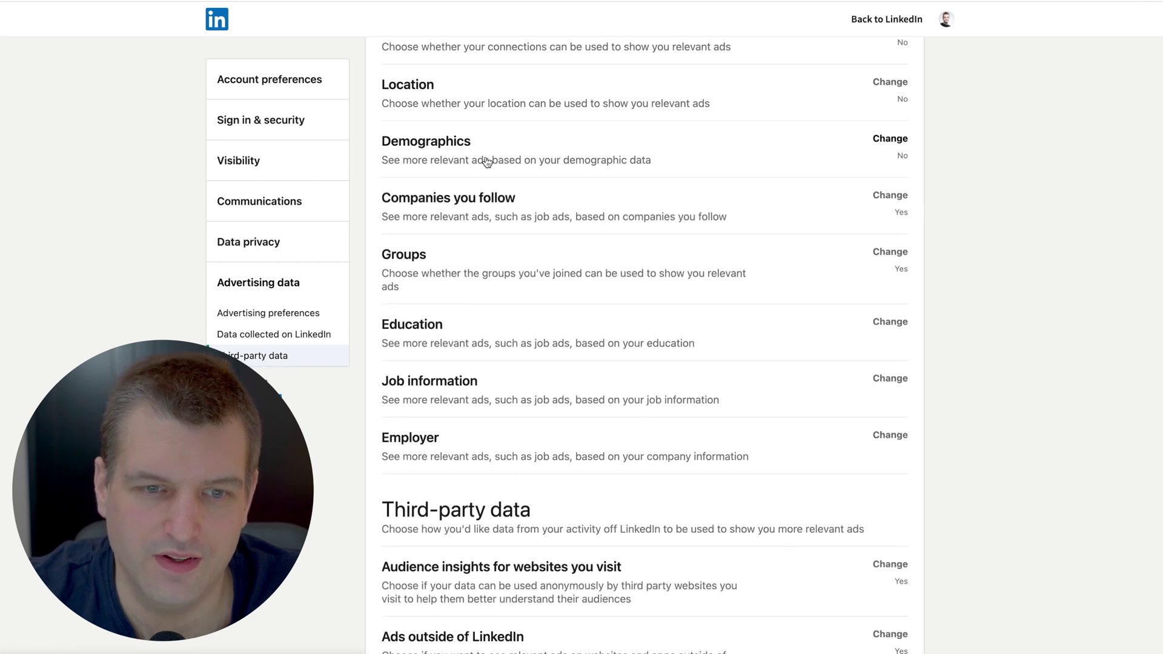
pyautogui.click(477, 209)
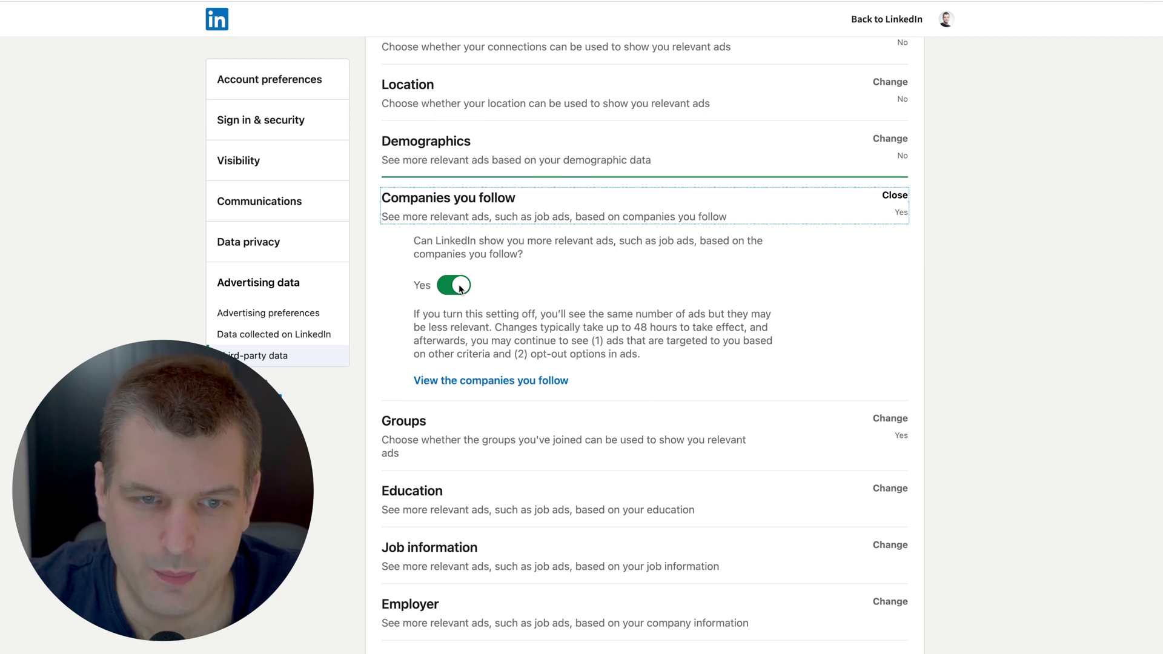
pyautogui.click(460, 287)
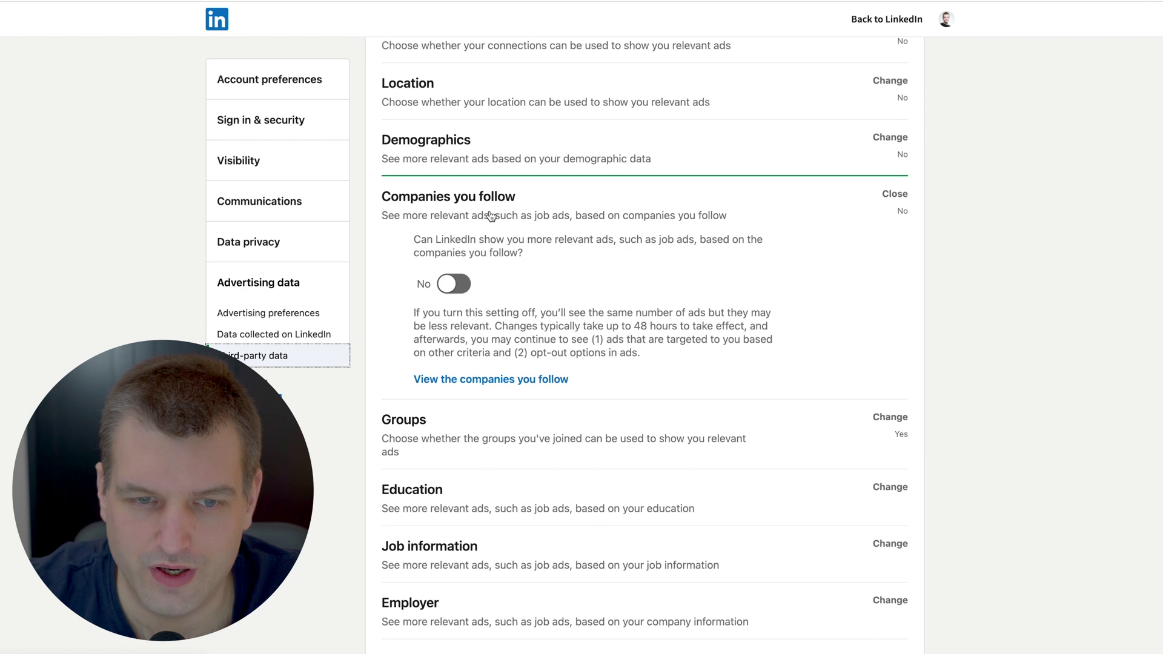
pyautogui.click(487, 213)
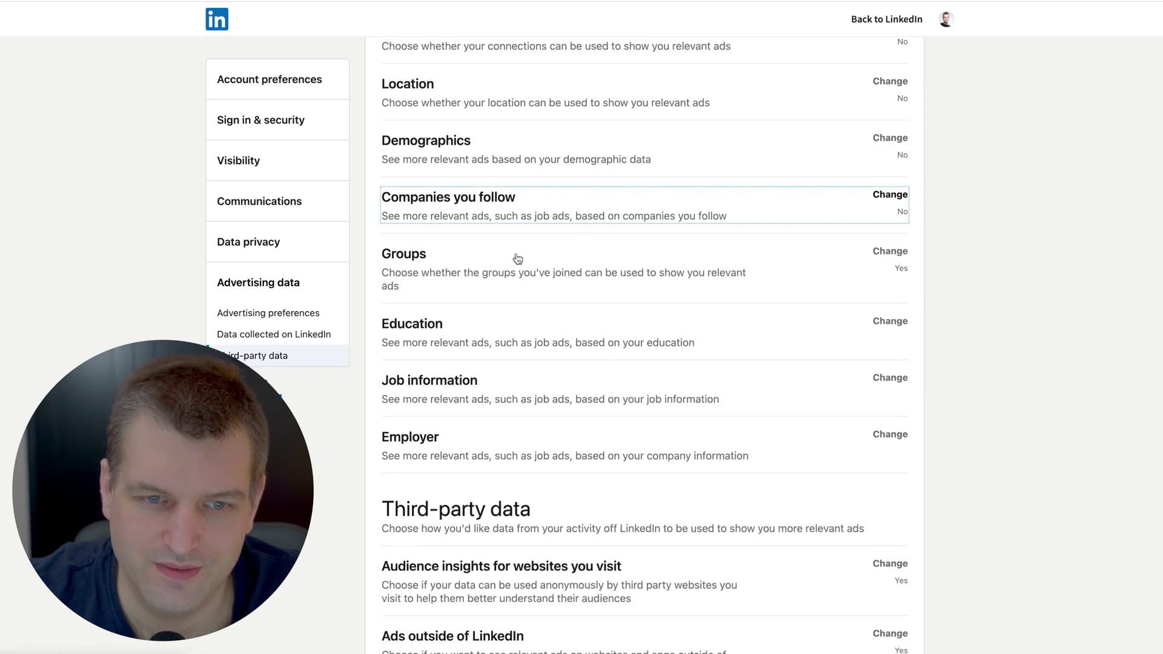
pyautogui.click(446, 273)
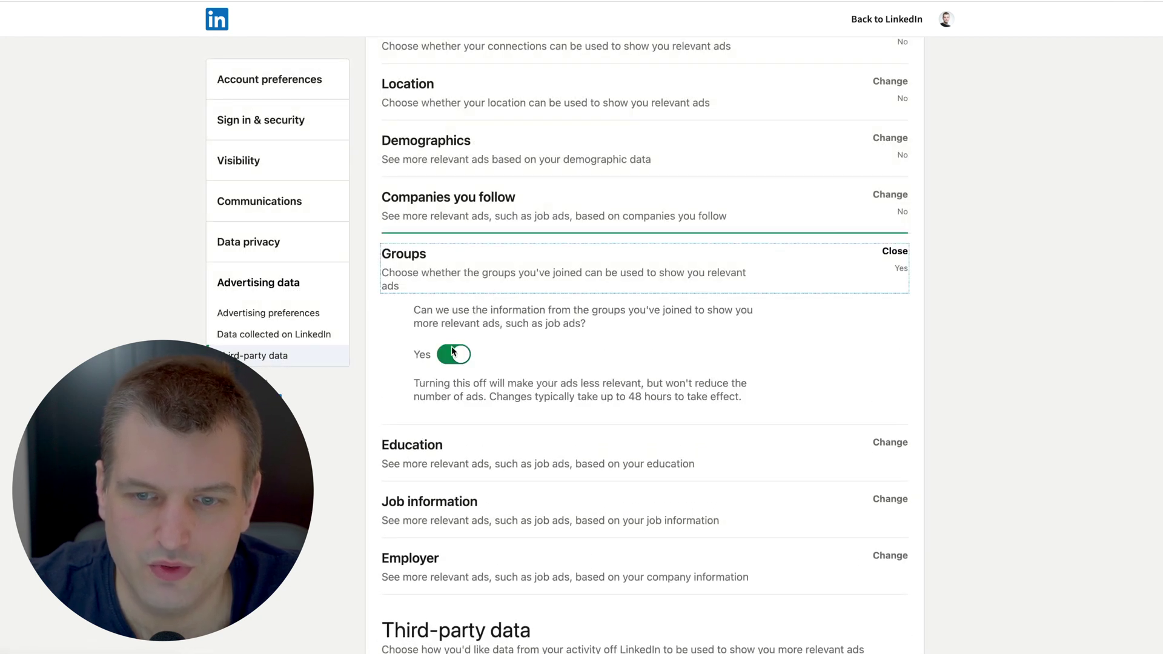
pyautogui.click(451, 353)
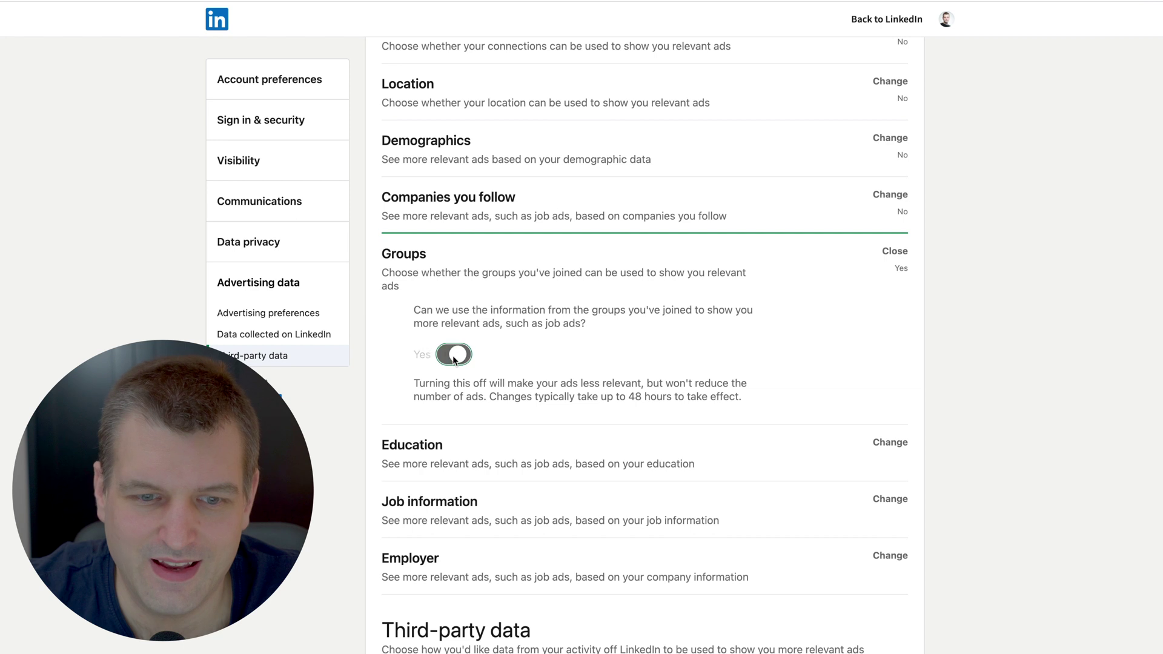
pyautogui.click(494, 271)
# - Uncheck schools, field of study, degrees, skills and last graduation year under Education
pyautogui.click(498, 323)
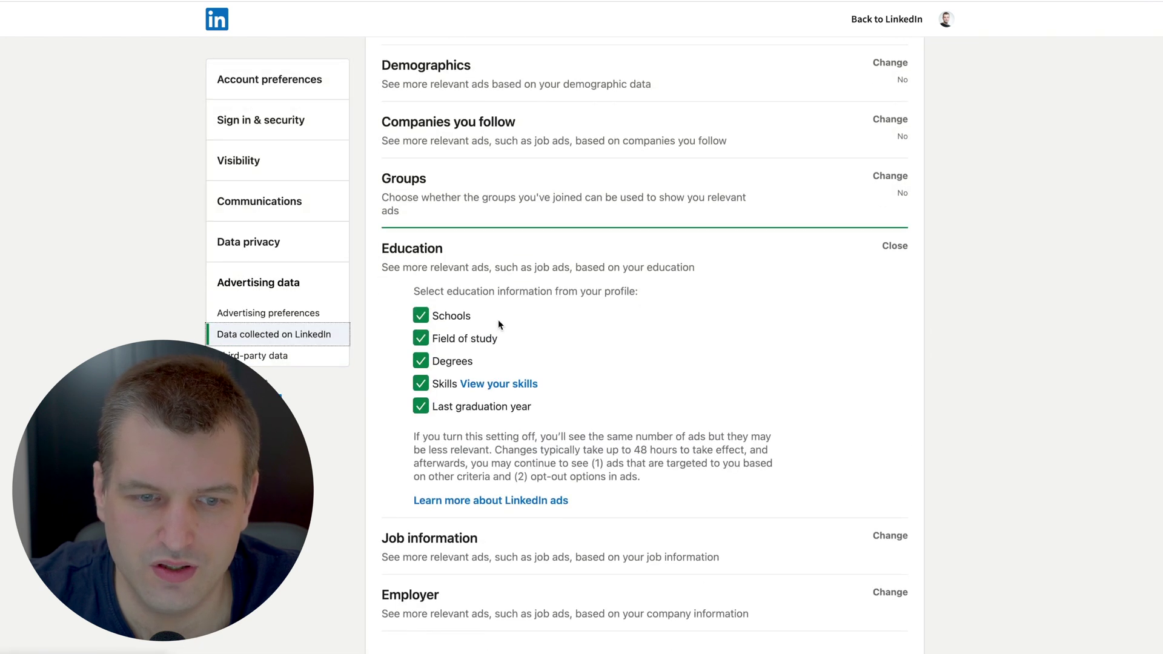
pyautogui.scroll(-2, 485, 323)
pyautogui.click(426, 319)
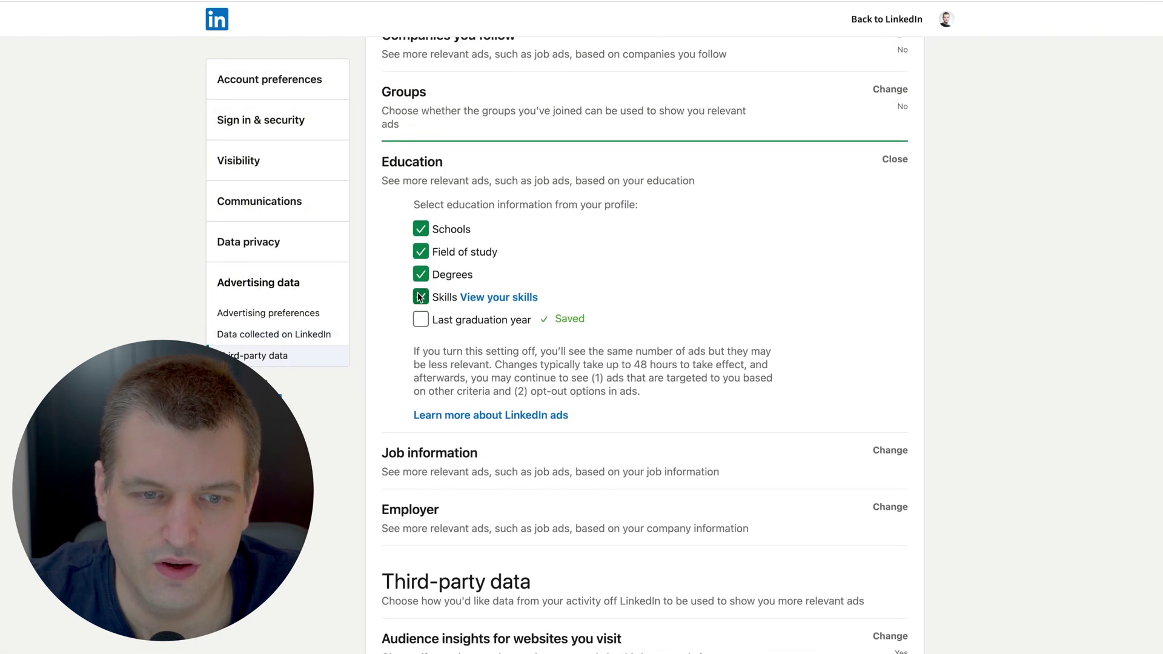
pyautogui.click(421, 297)
pyautogui.click(420, 274)
pyautogui.click(421, 253)
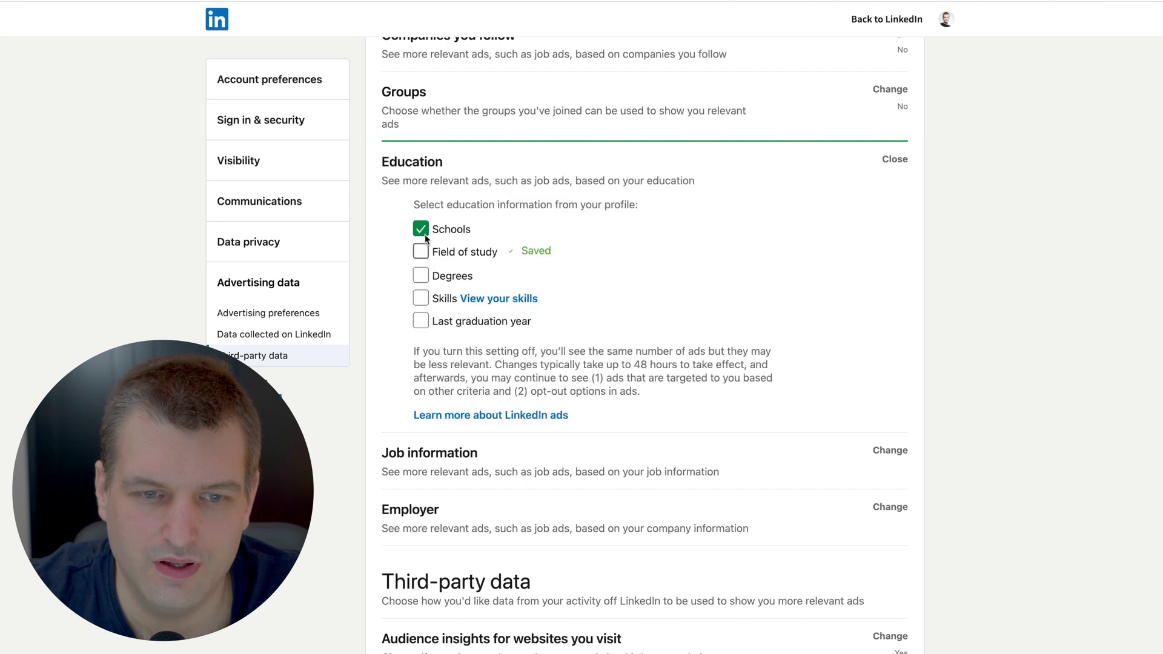
pyautogui.click(422, 232)
pyautogui.click(527, 164)
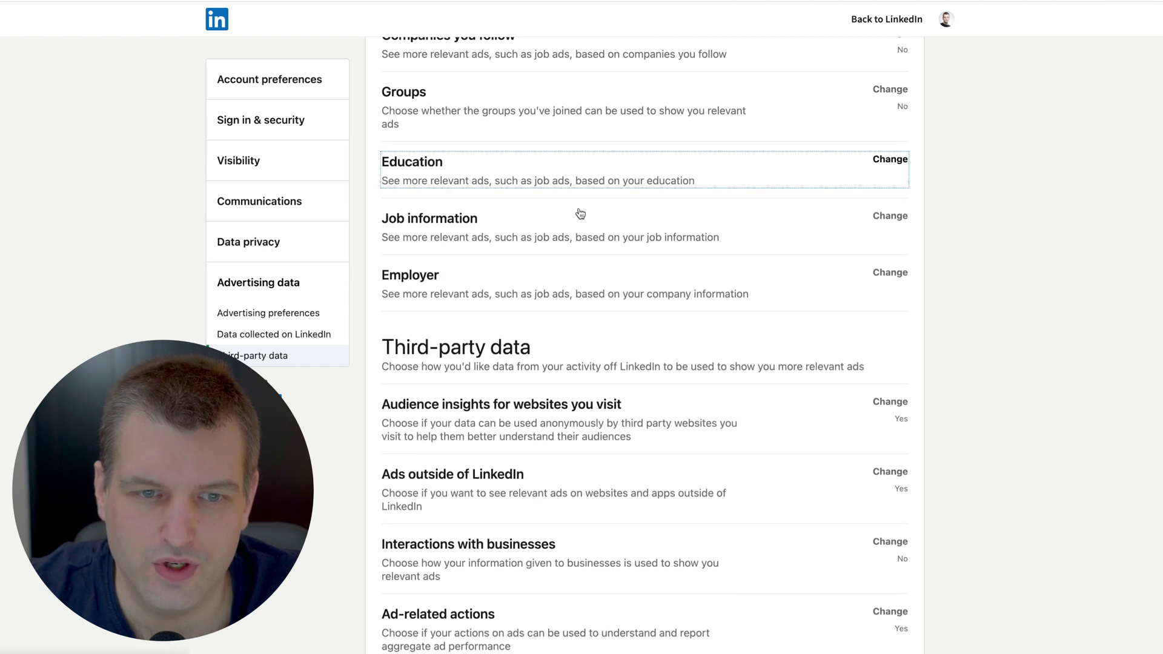
# - Uncheck current and past jobs in Job information and current and past companies in Employer
pyautogui.click(462, 224)
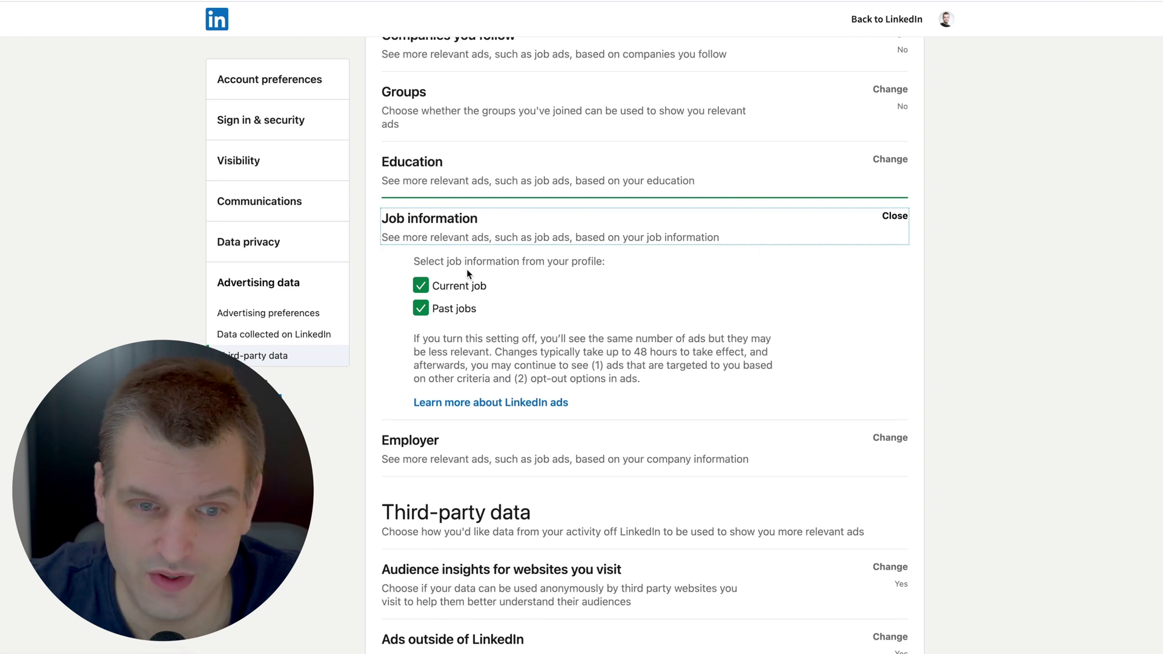
pyautogui.click(421, 286)
pyautogui.click(420, 308)
pyautogui.click(501, 225)
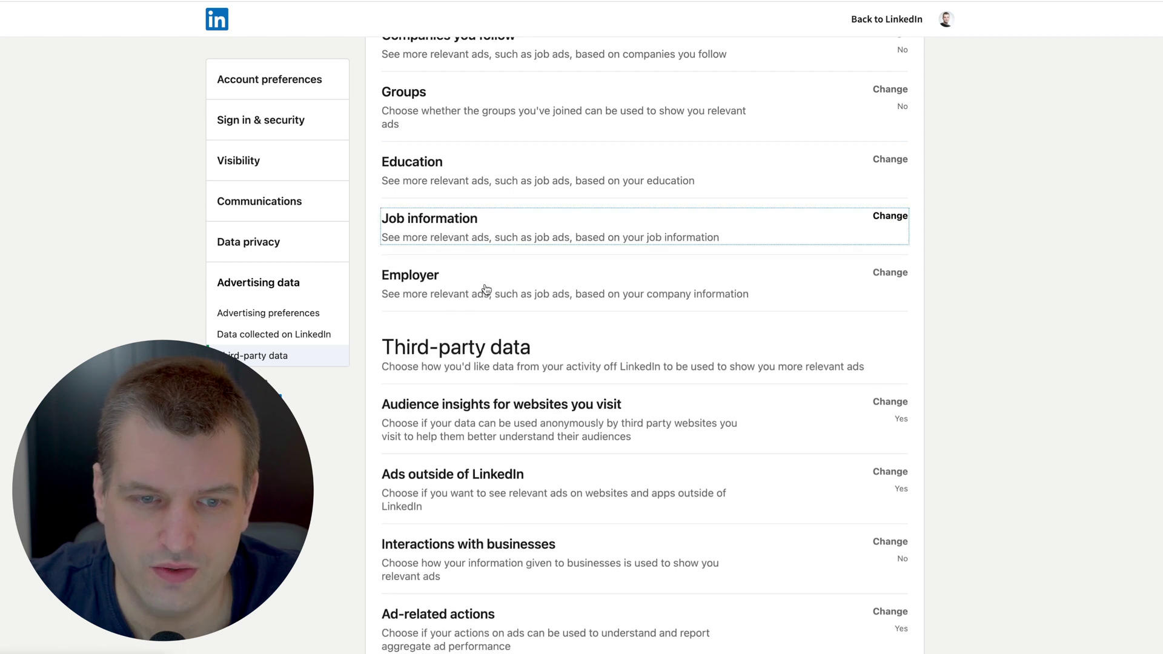
pyautogui.click(485, 289)
pyautogui.scroll(-2, 484, 289)
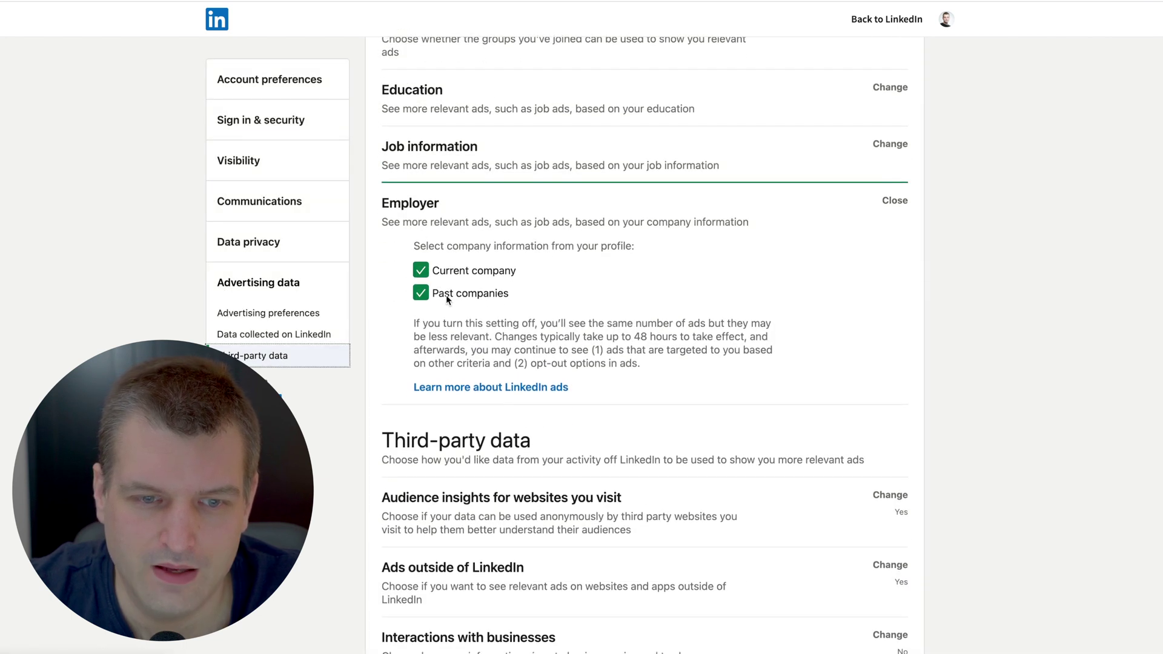
pyautogui.click(422, 295)
pyautogui.click(423, 275)
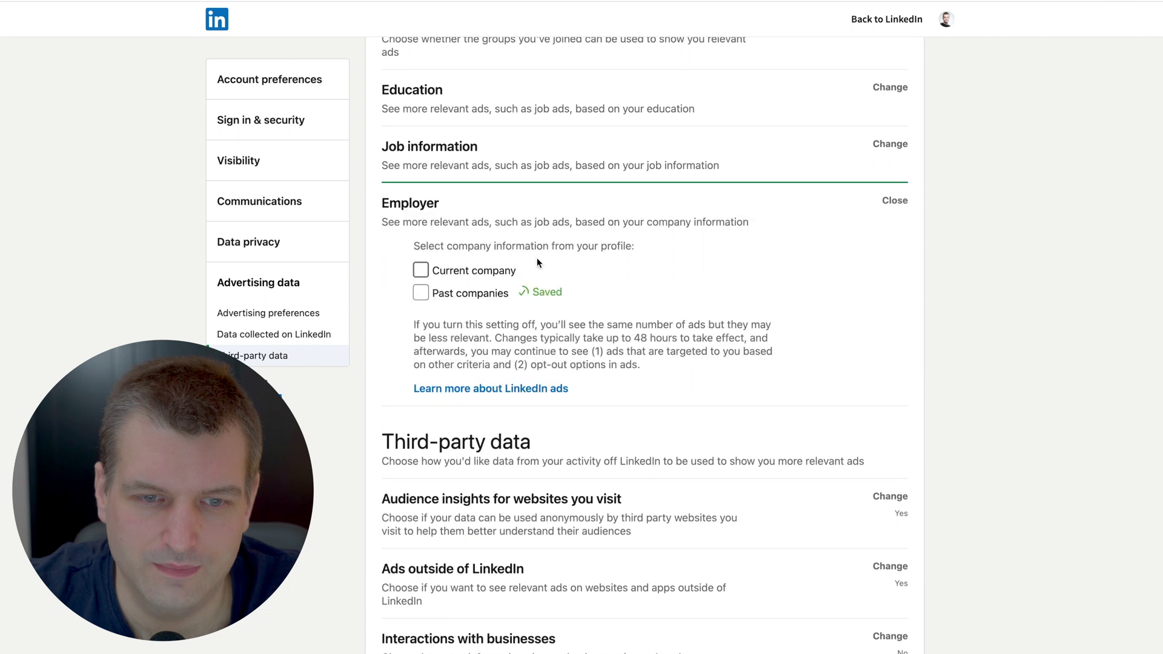
pyautogui.click(566, 218)
pyautogui.scroll(-1, 542, 271)
pyautogui.click(512, 288)
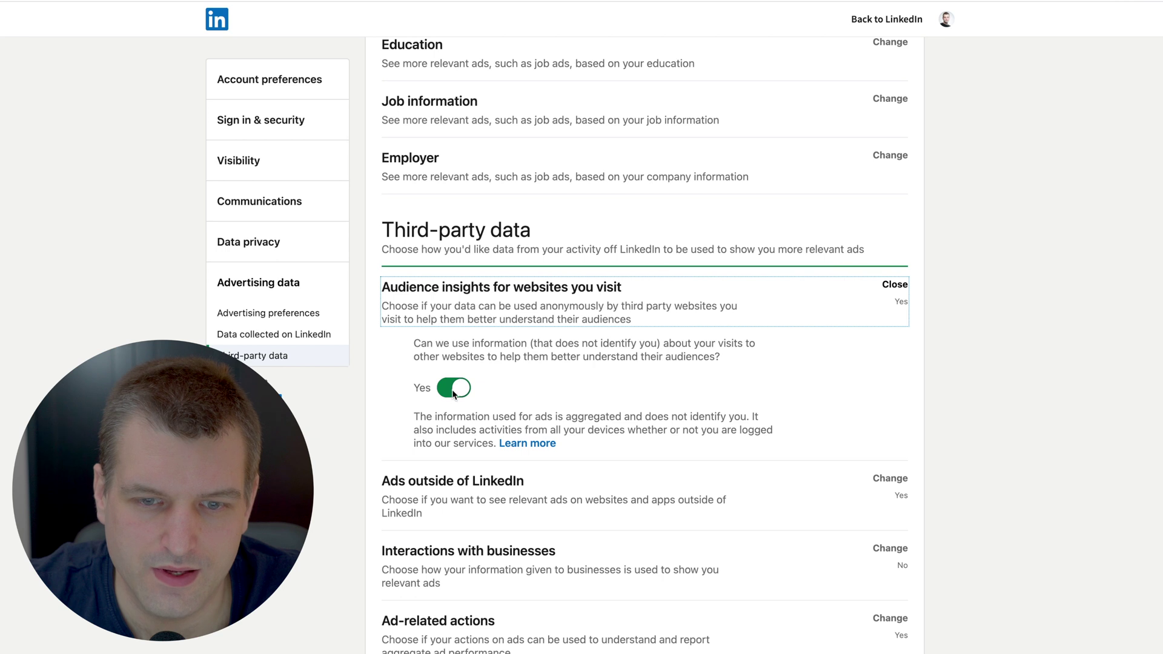
# - Switch Audience insights for websites you visit and Ads outside of LinkedIn to No
pyautogui.click(452, 391)
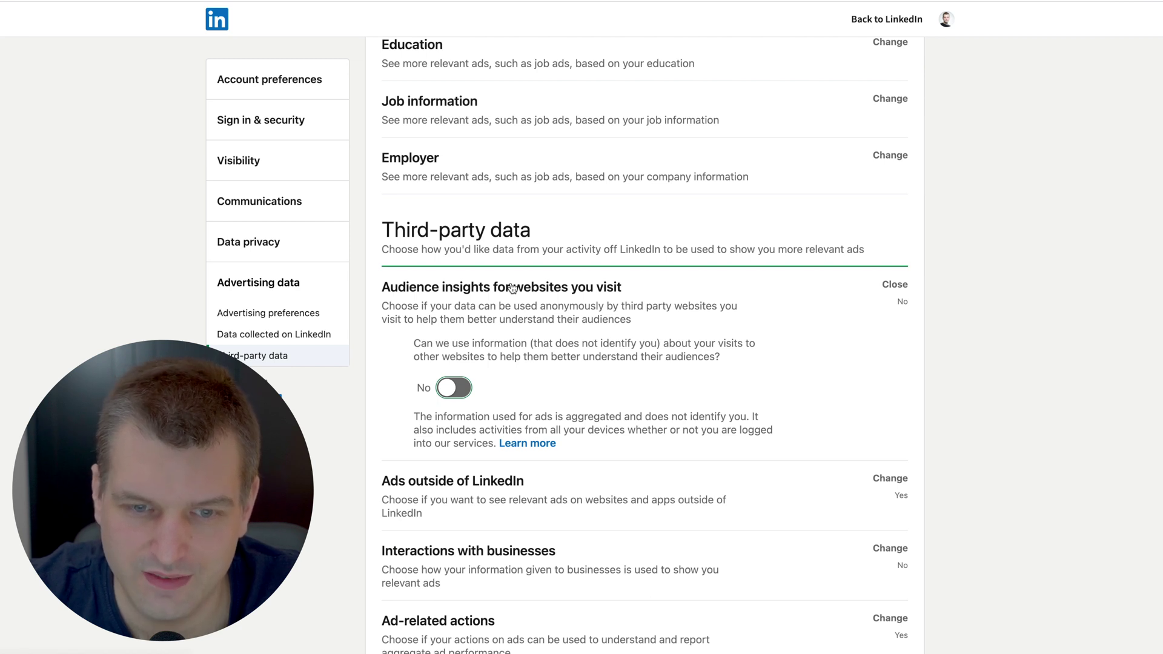
pyautogui.click(512, 288)
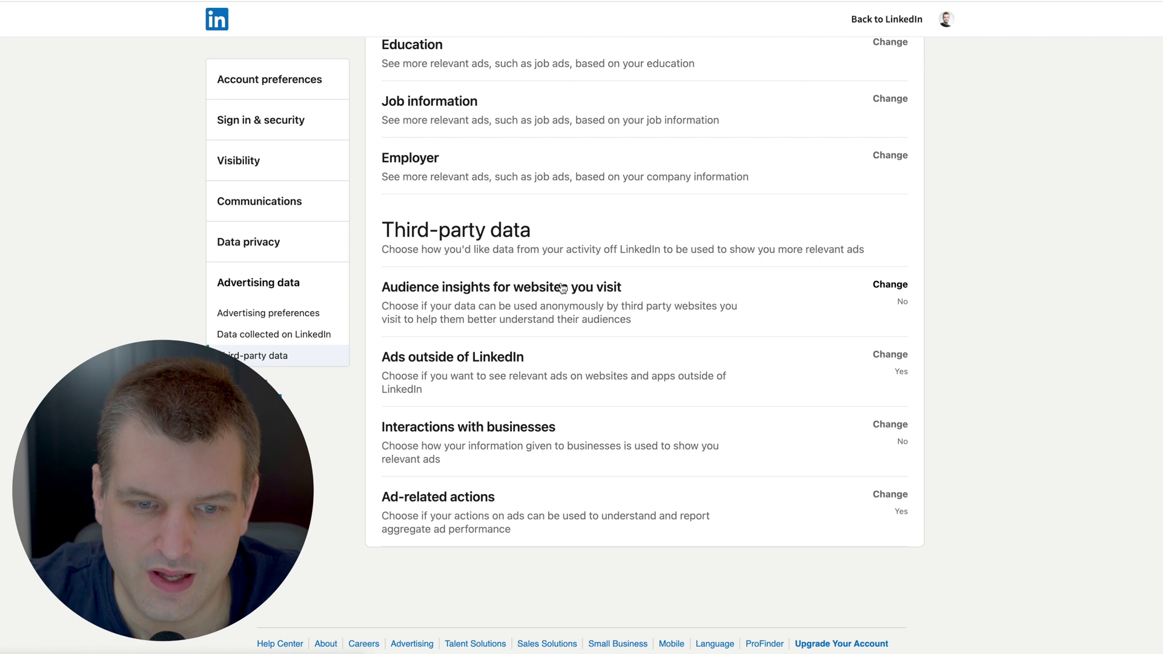
pyautogui.click(490, 377)
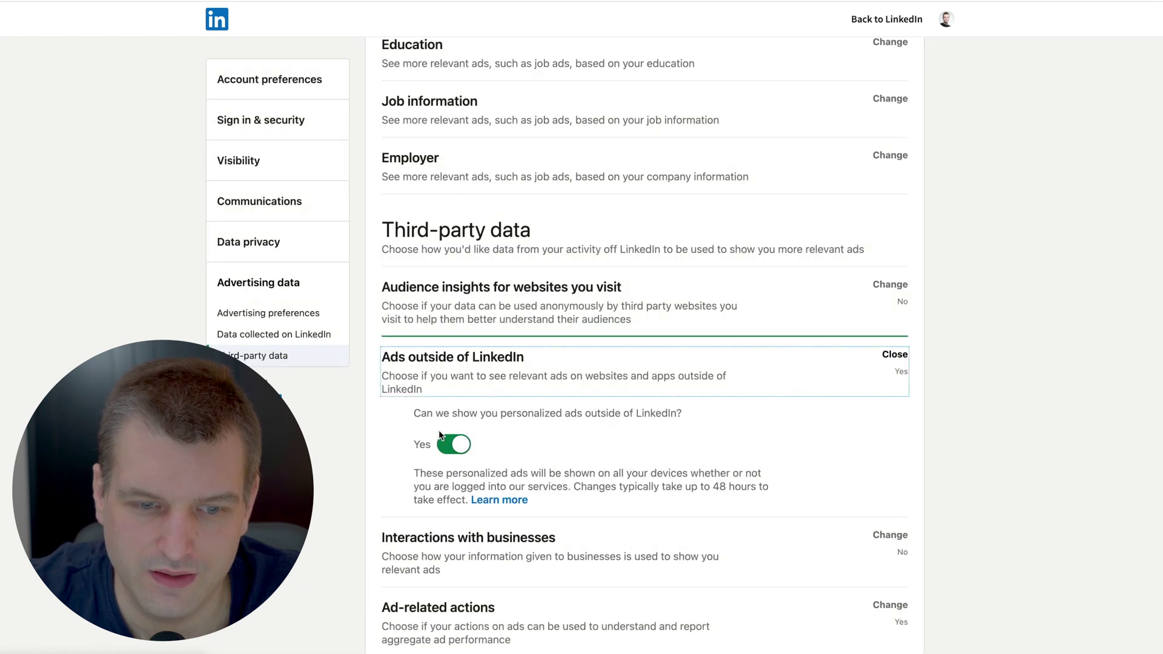
pyautogui.click(450, 448)
pyautogui.click(492, 381)
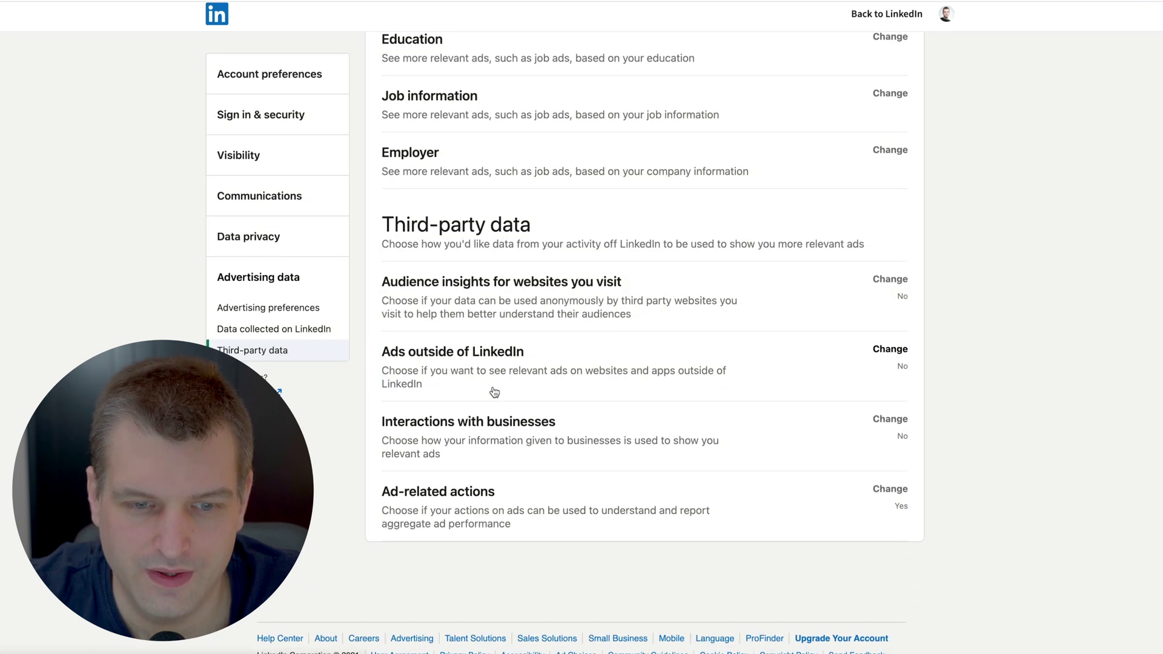
# - Switch the Ad-related actions third-party data setting to No
pyautogui.click(490, 440)
pyautogui.scroll(-3, 521, 364)
pyautogui.click(509, 286)
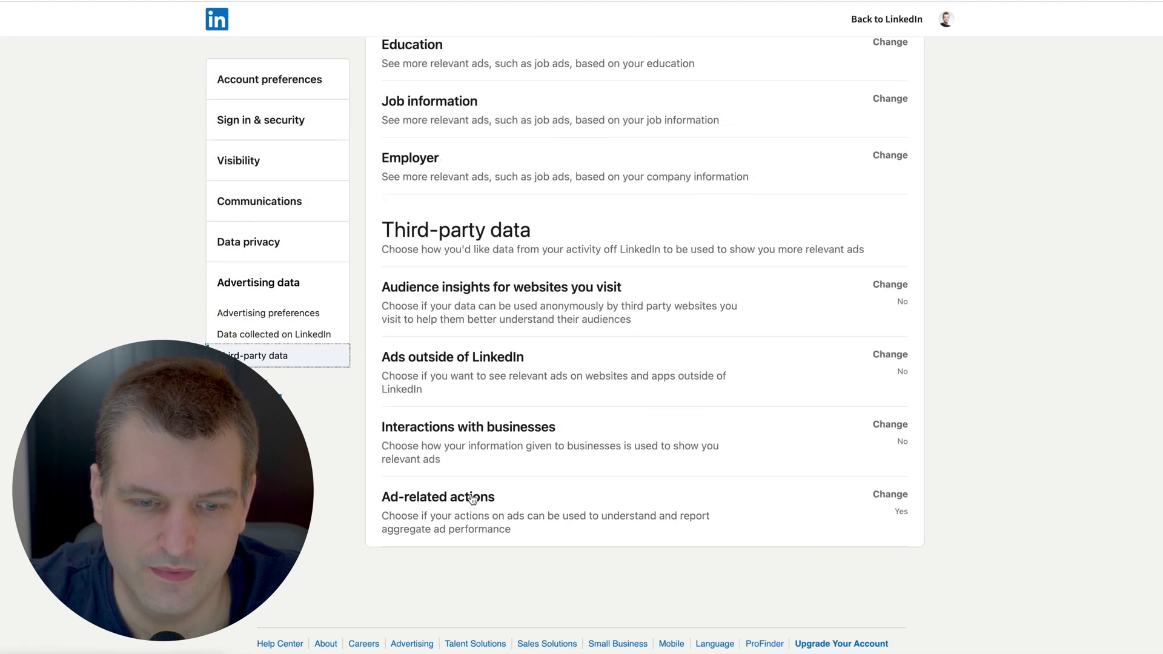
pyautogui.click(464, 521)
pyautogui.scroll(-3, 506, 486)
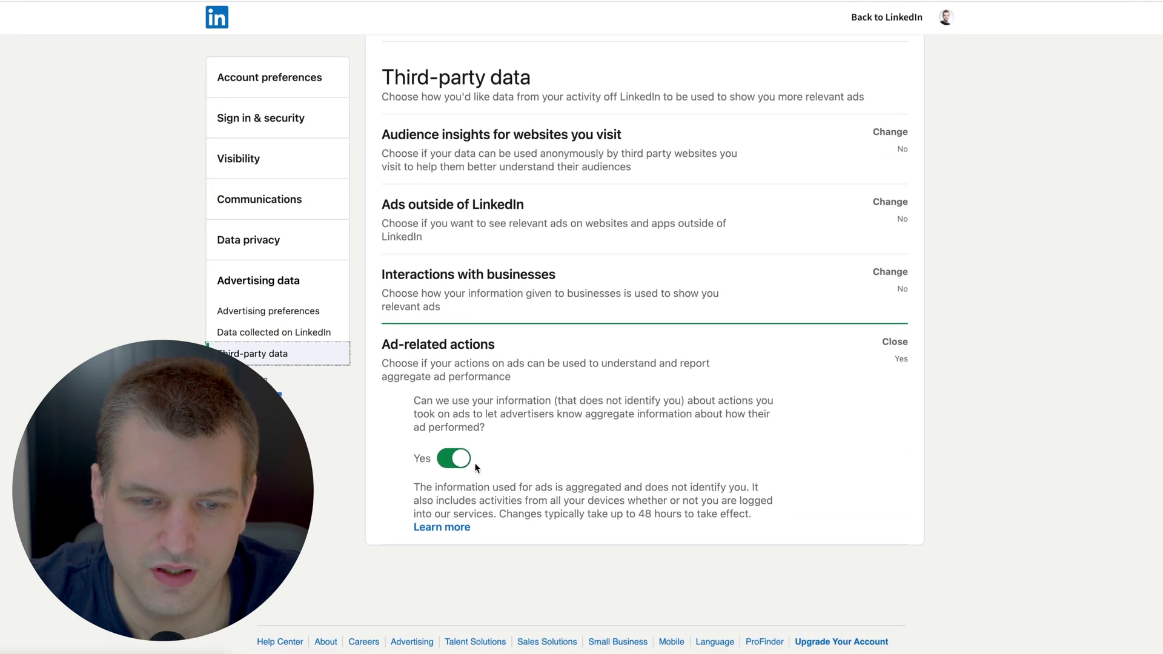
pyautogui.click(456, 463)
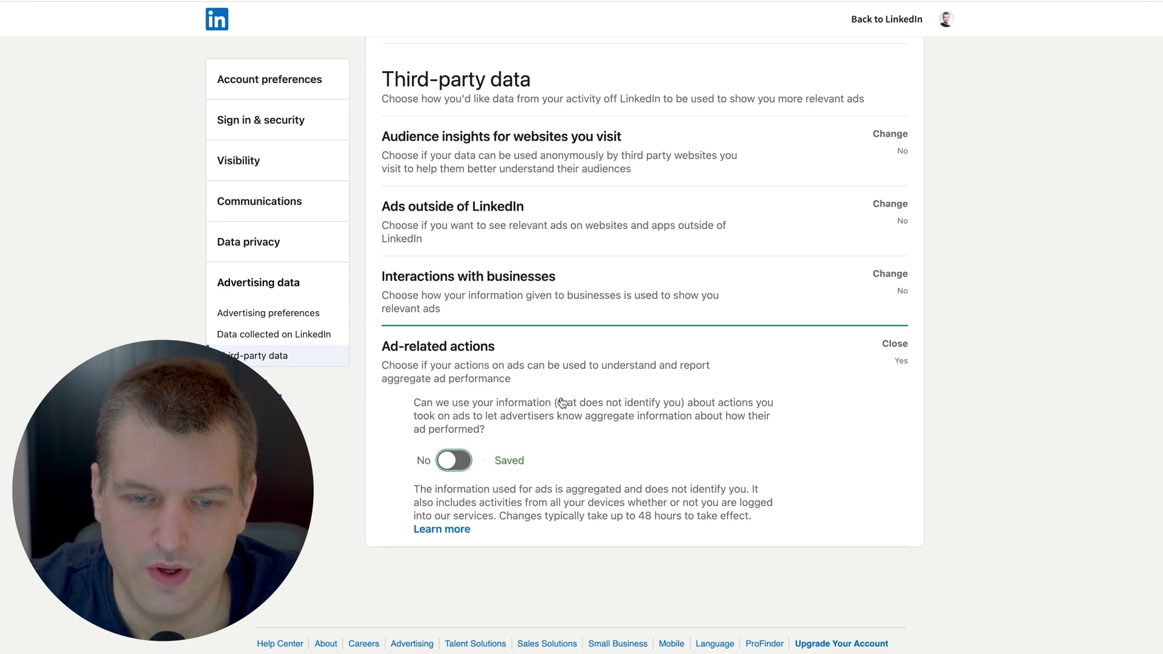
pyautogui.scroll(1, 553, 356)
pyautogui.click(554, 358)
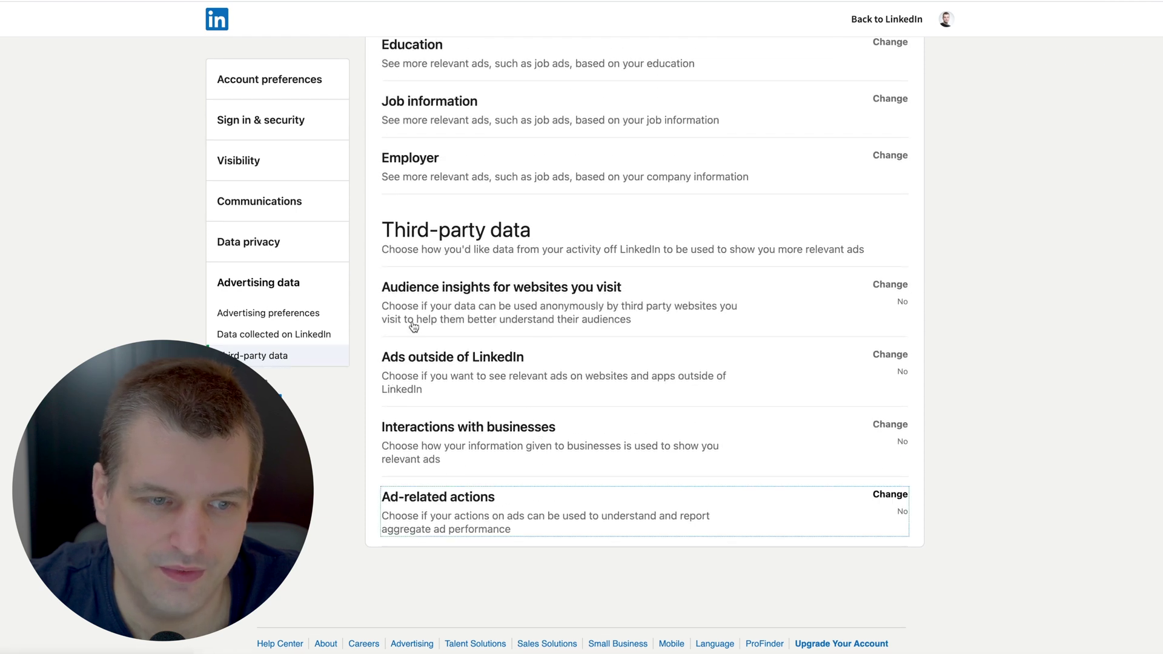
# - Switch Conversations notifications Off under Communications > On LinkedIn
pyautogui.click(306, 206)
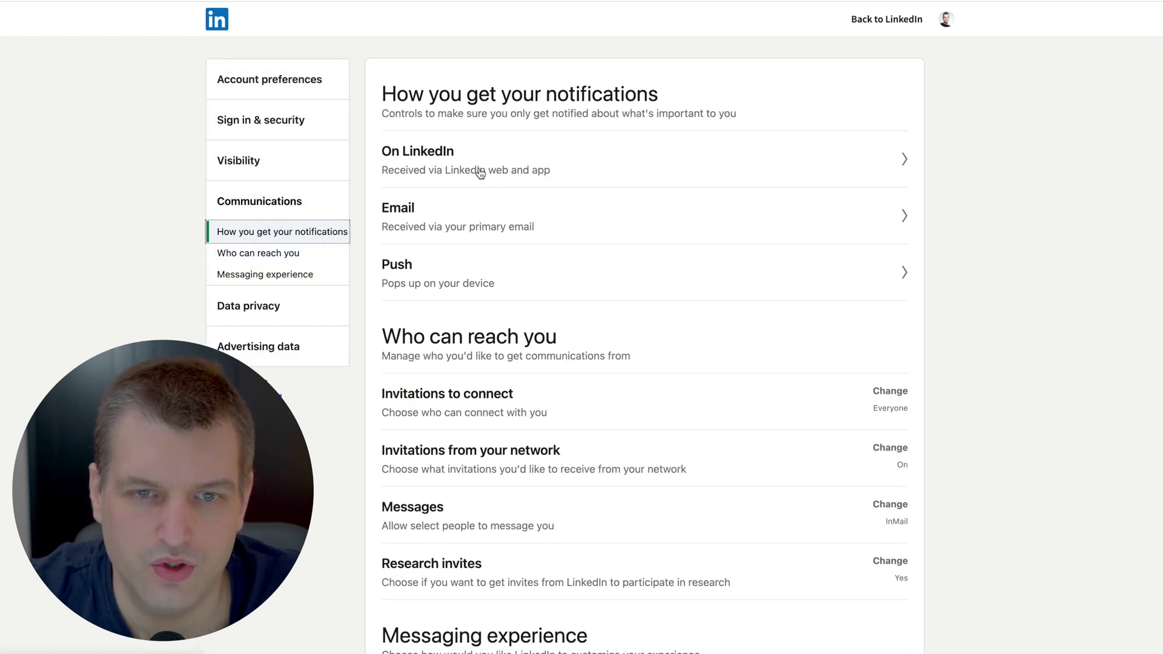
pyautogui.click(515, 176)
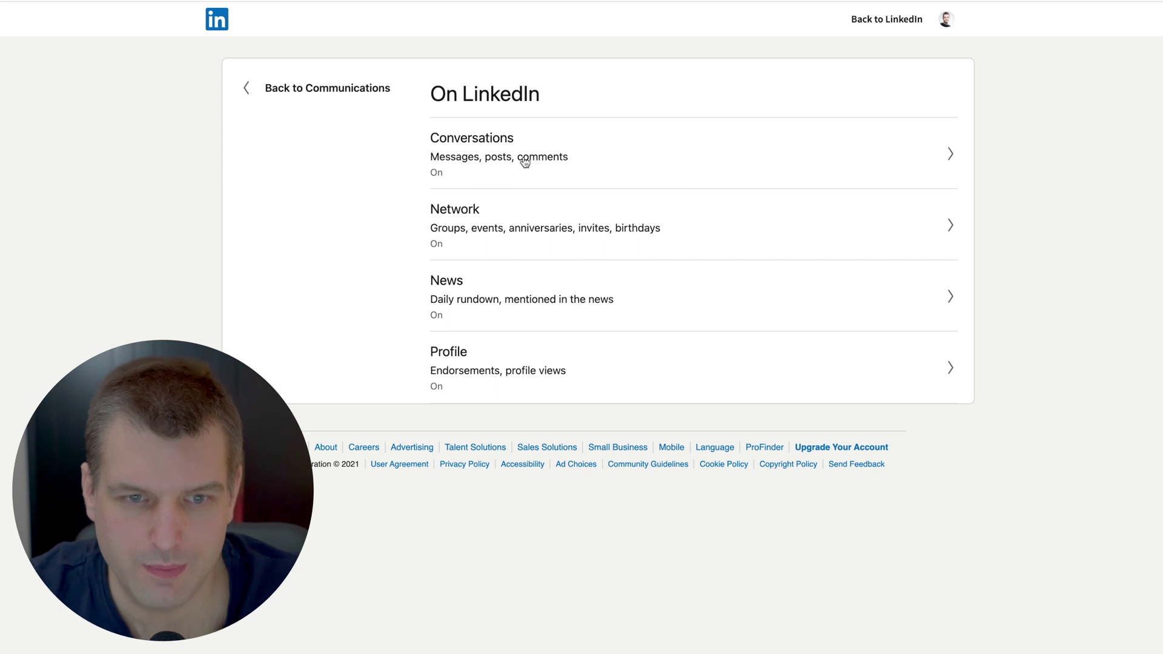
pyautogui.click(524, 161)
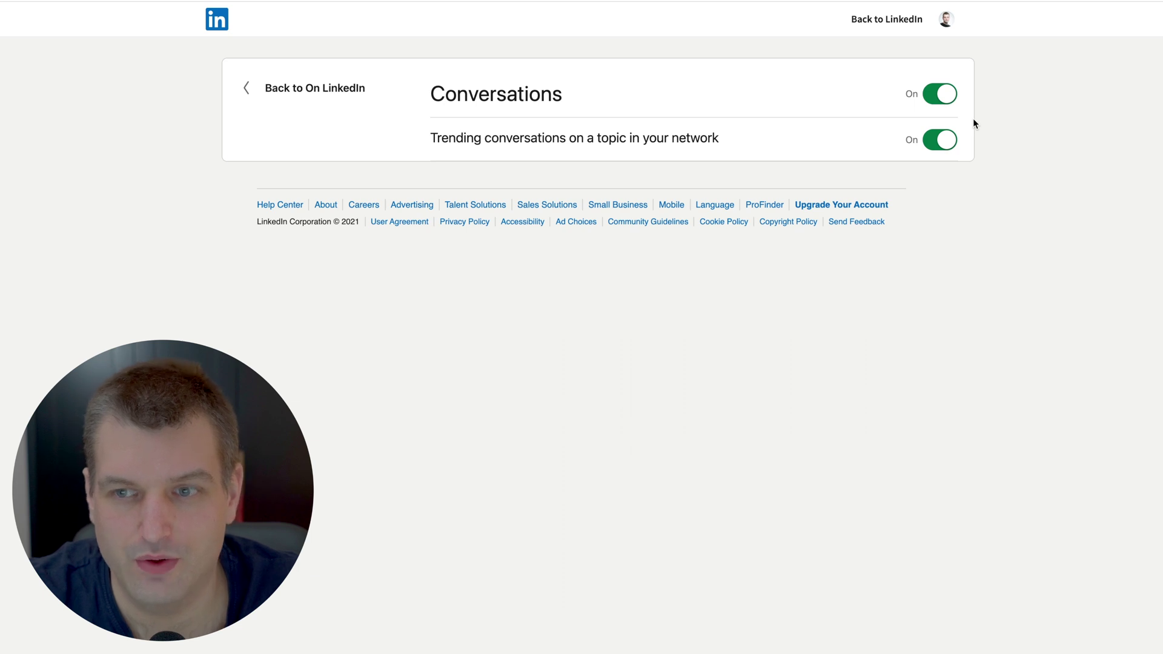
pyautogui.click(945, 98)
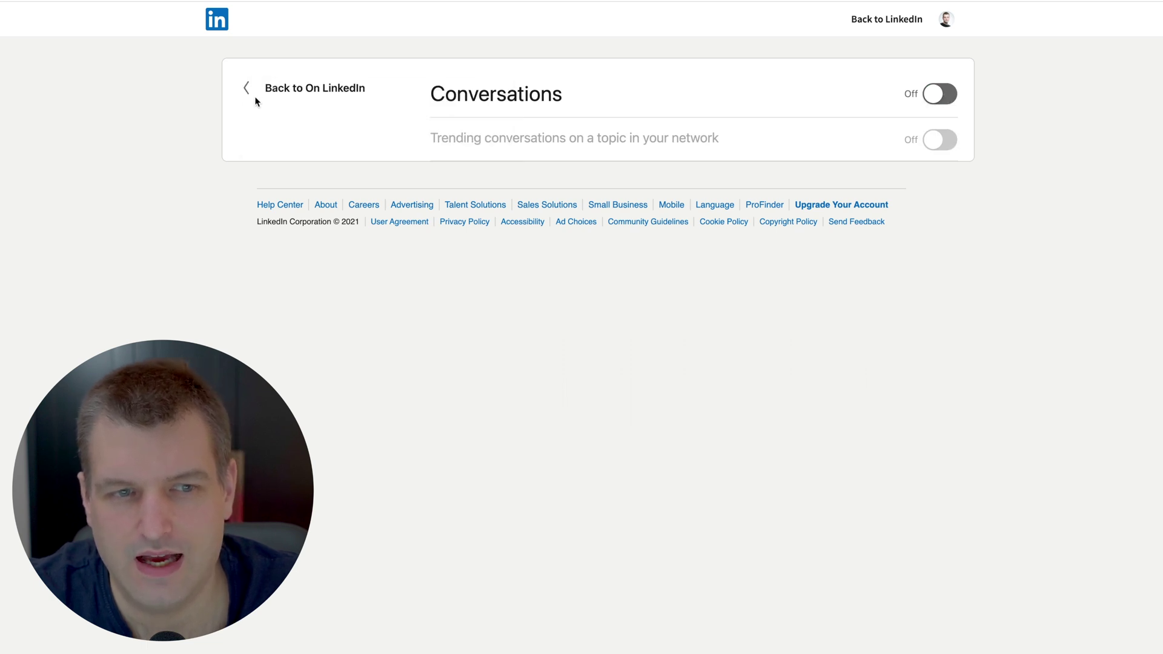
pyautogui.click(276, 96)
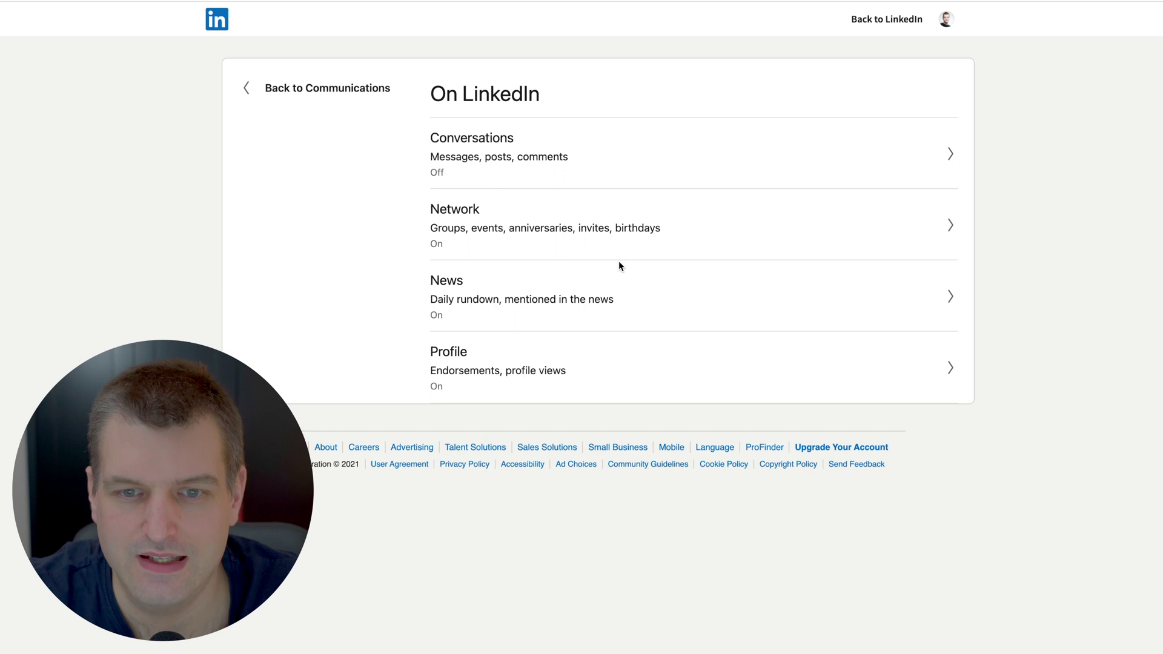
# - Switch the Network, News and Profile on-LinkedIn notification categories to Off
pyautogui.click(513, 229)
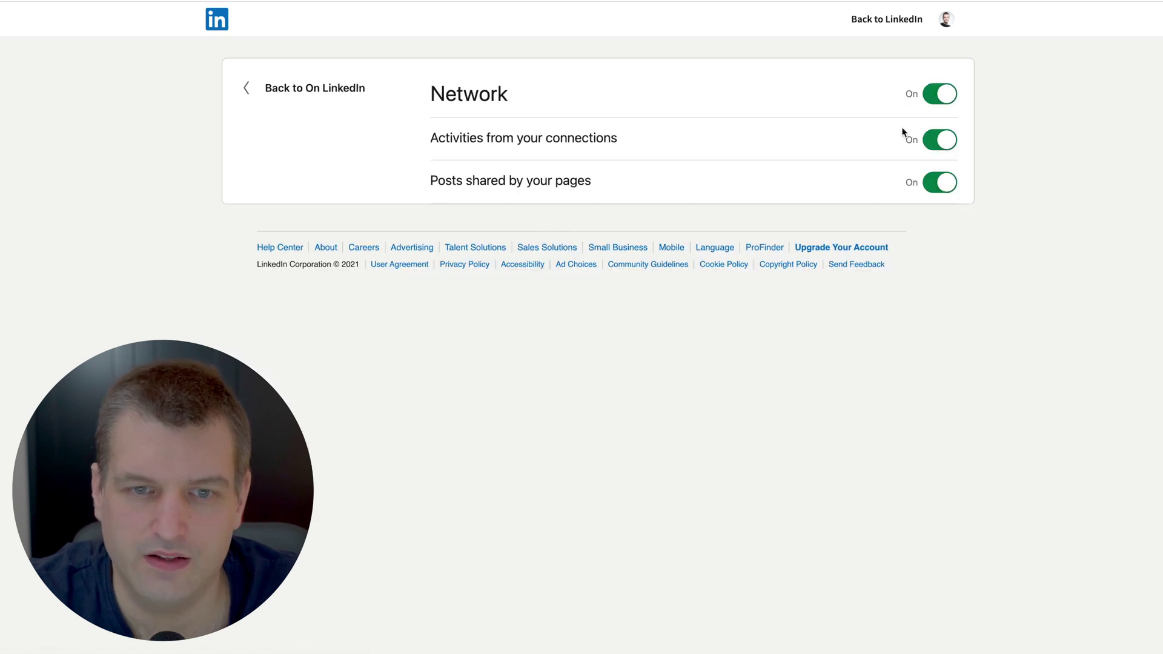
pyautogui.click(943, 95)
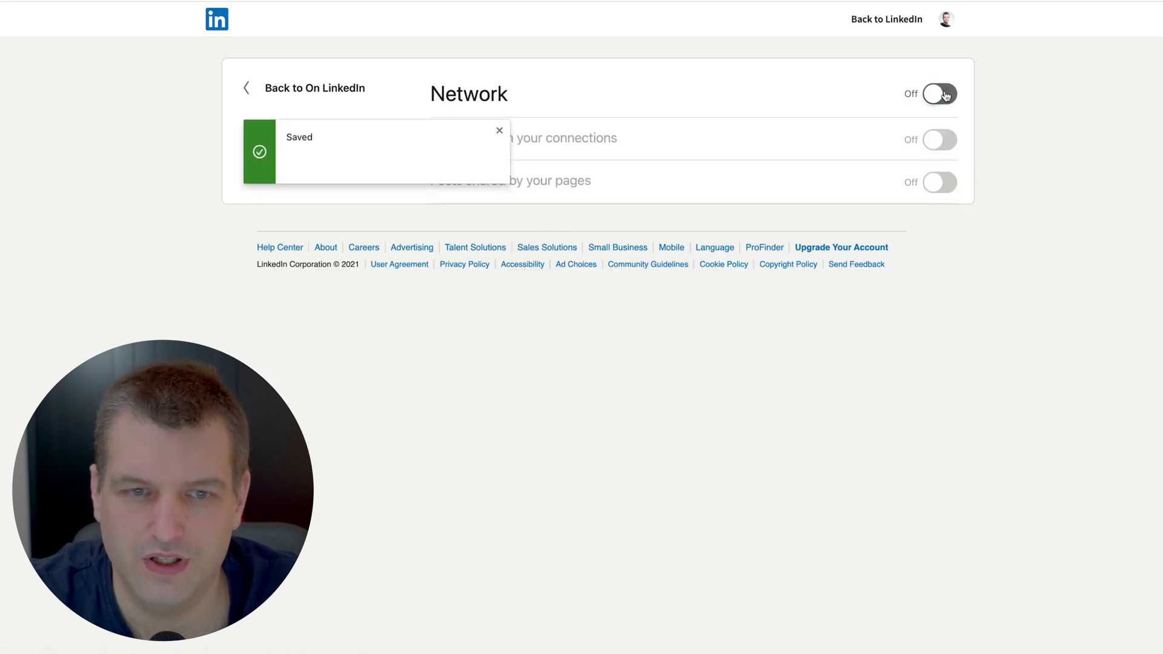
pyautogui.click(293, 89)
pyautogui.click(607, 285)
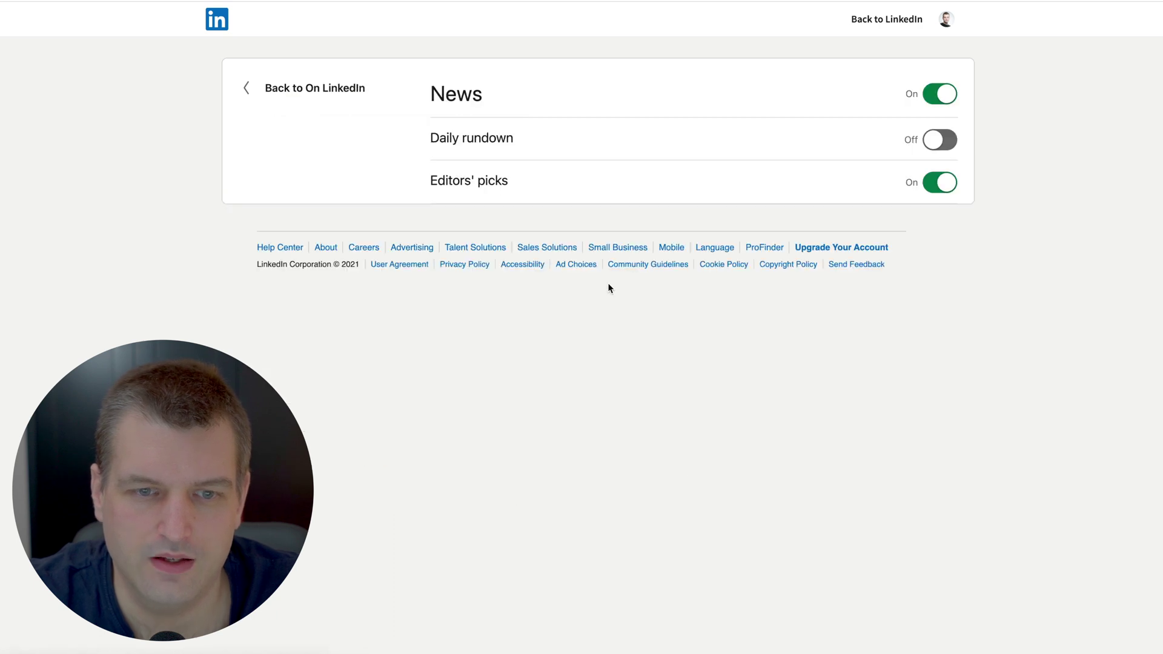
pyautogui.click(943, 94)
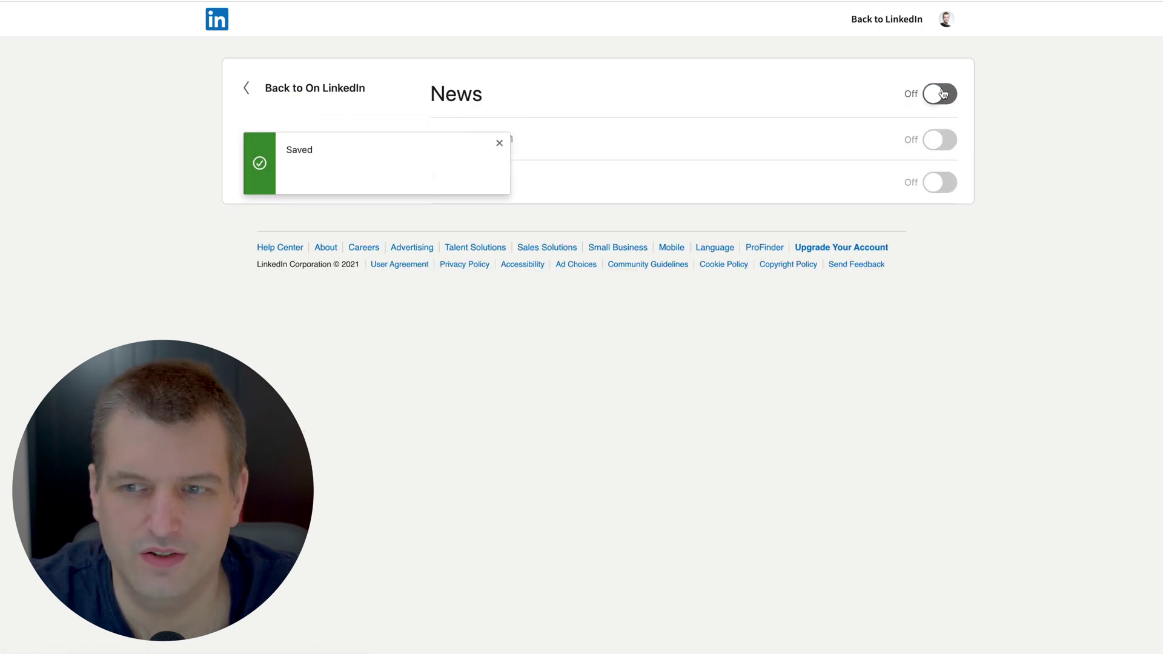
pyautogui.click(289, 91)
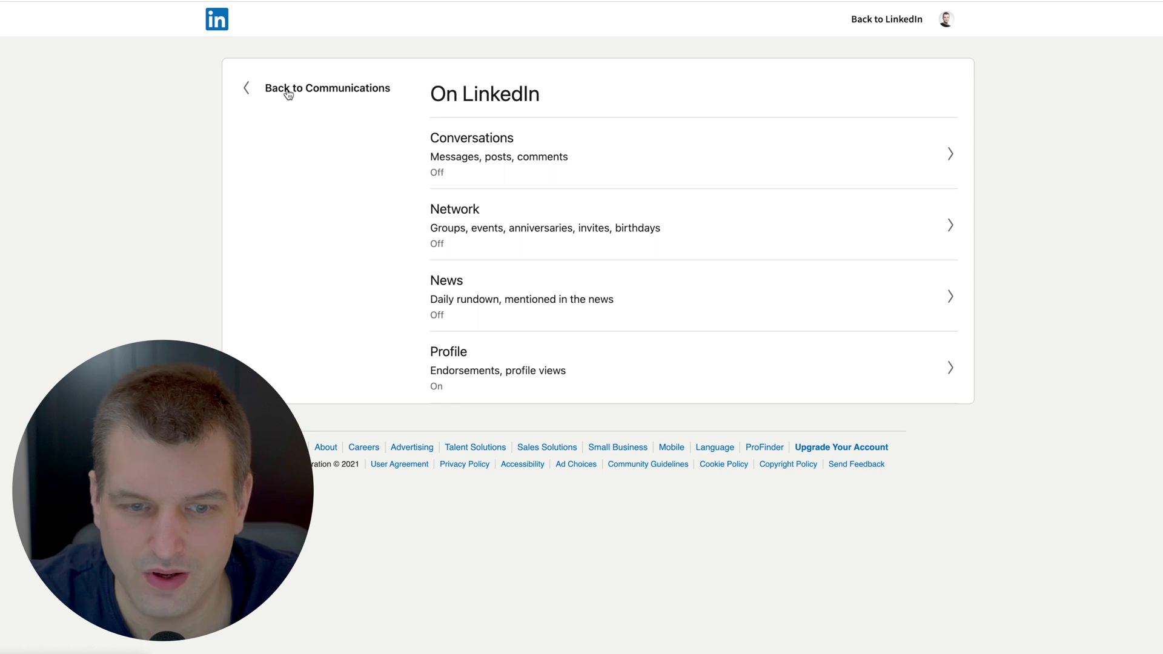
pyautogui.click(459, 376)
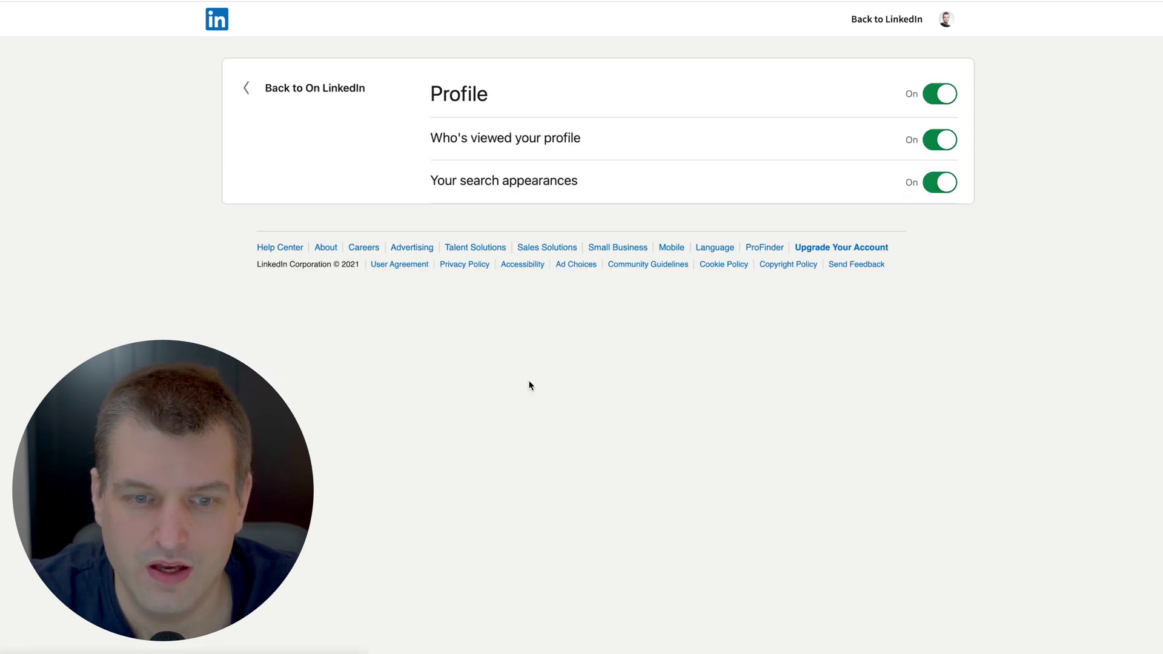
pyautogui.click(938, 95)
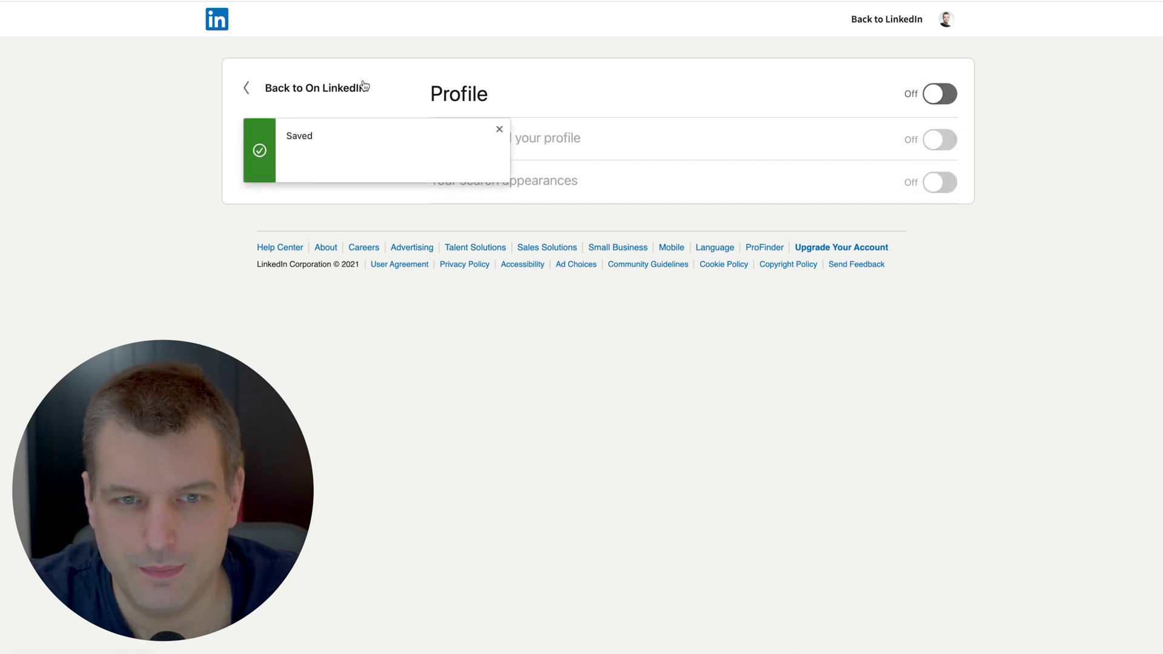
pyautogui.click(328, 86)
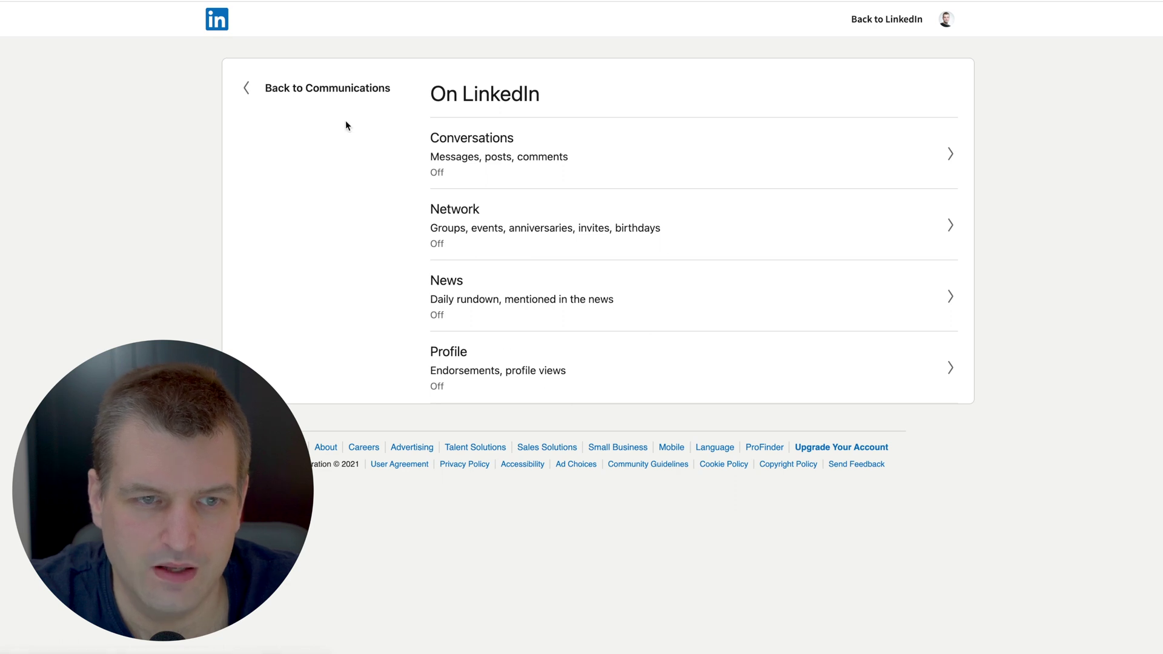
# - Turn off the Conversations and Enterprise products email notifications
pyautogui.click(320, 91)
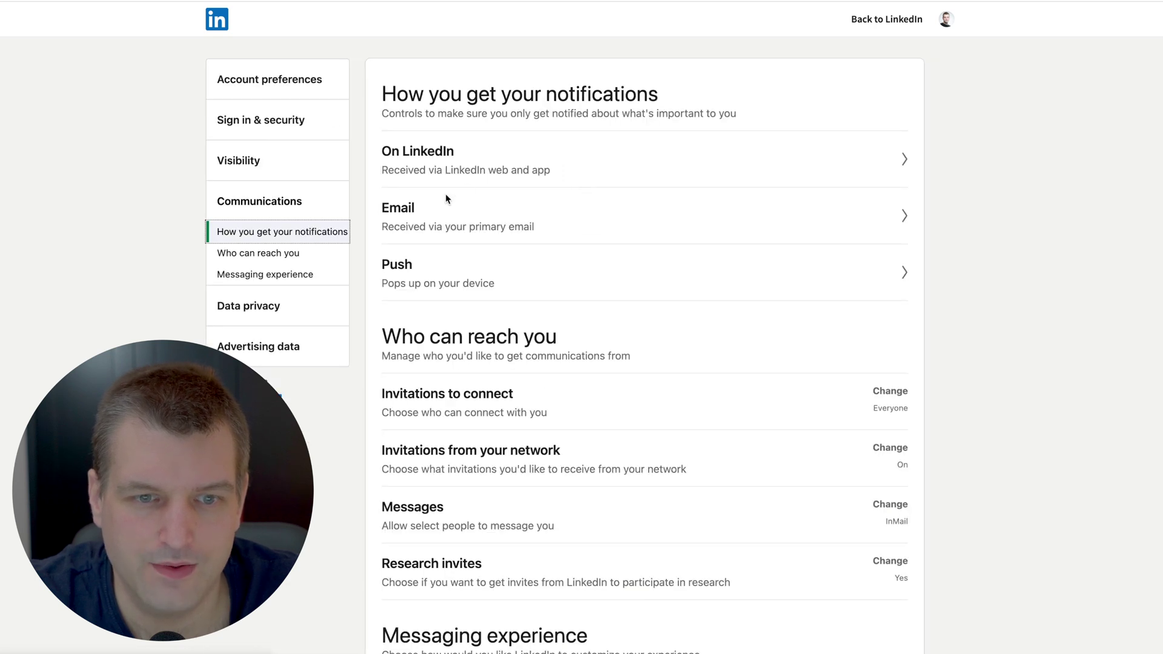
pyautogui.click(539, 215)
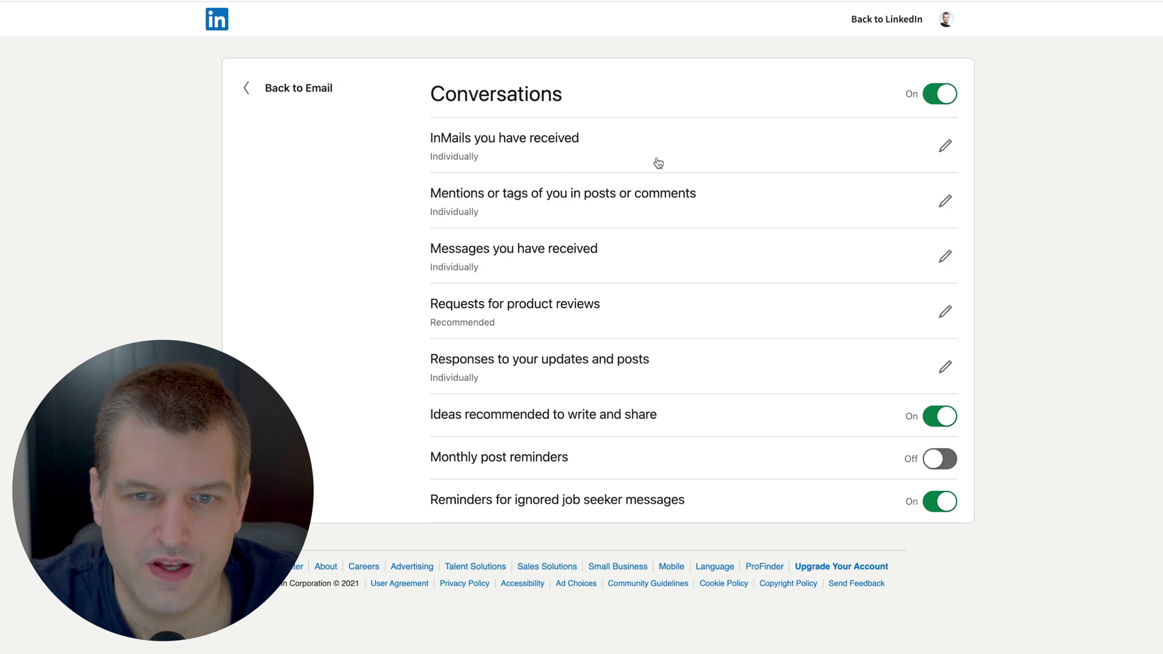
pyautogui.click(943, 98)
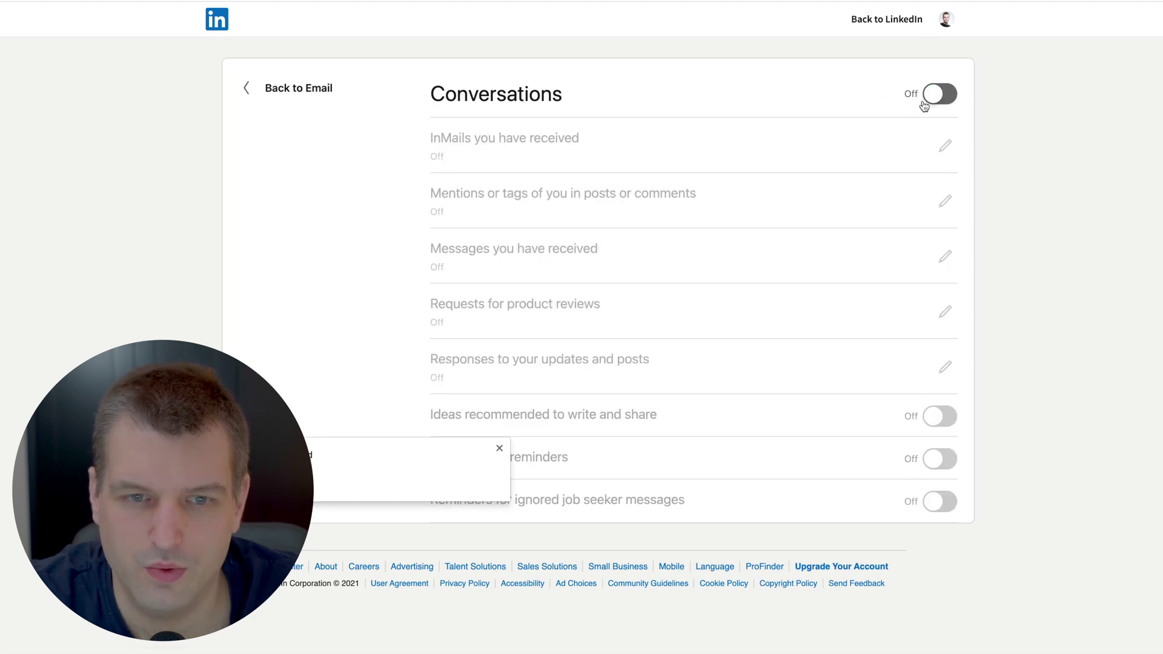
pyautogui.click(311, 89)
pyautogui.click(509, 234)
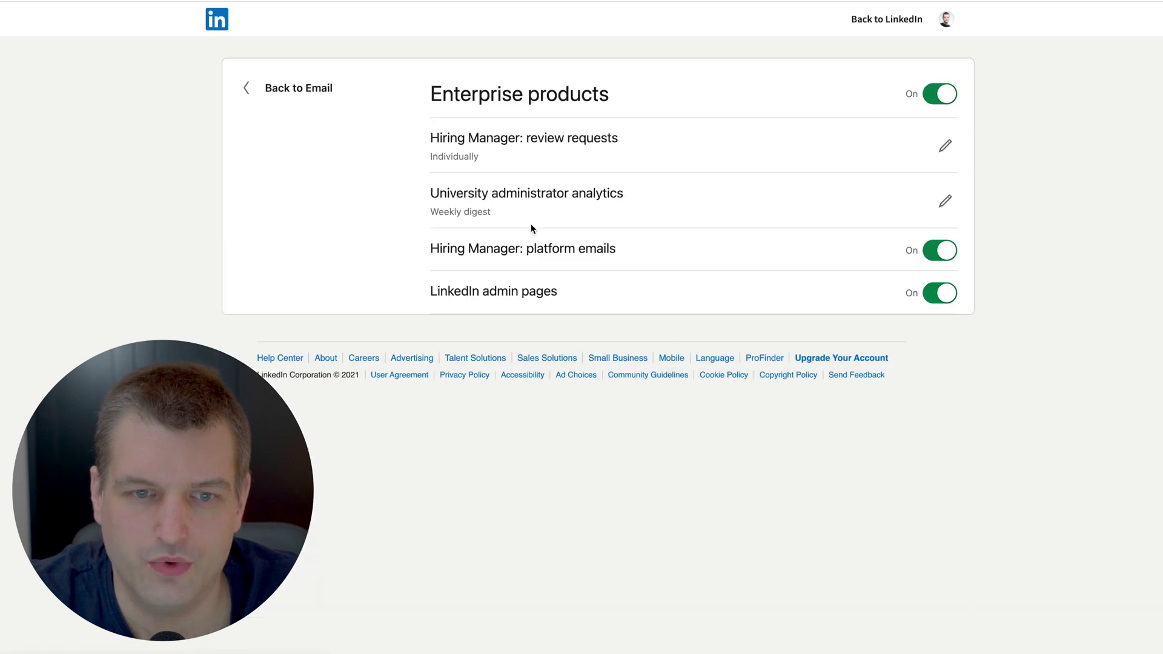
pyautogui.click(936, 94)
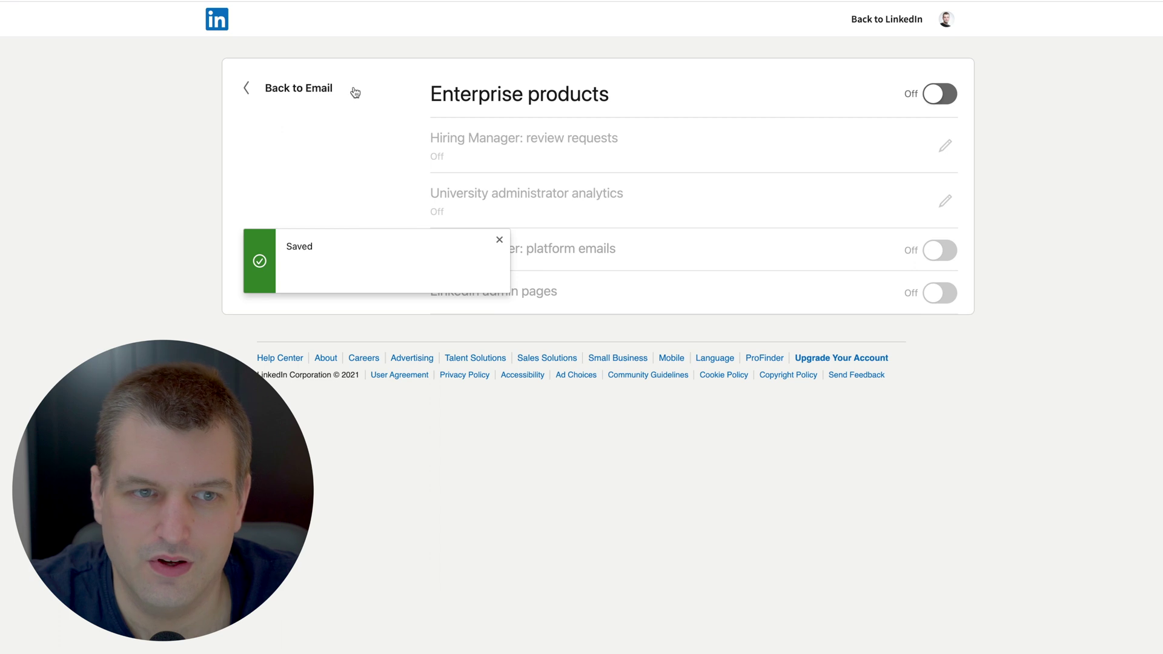
pyautogui.click(315, 89)
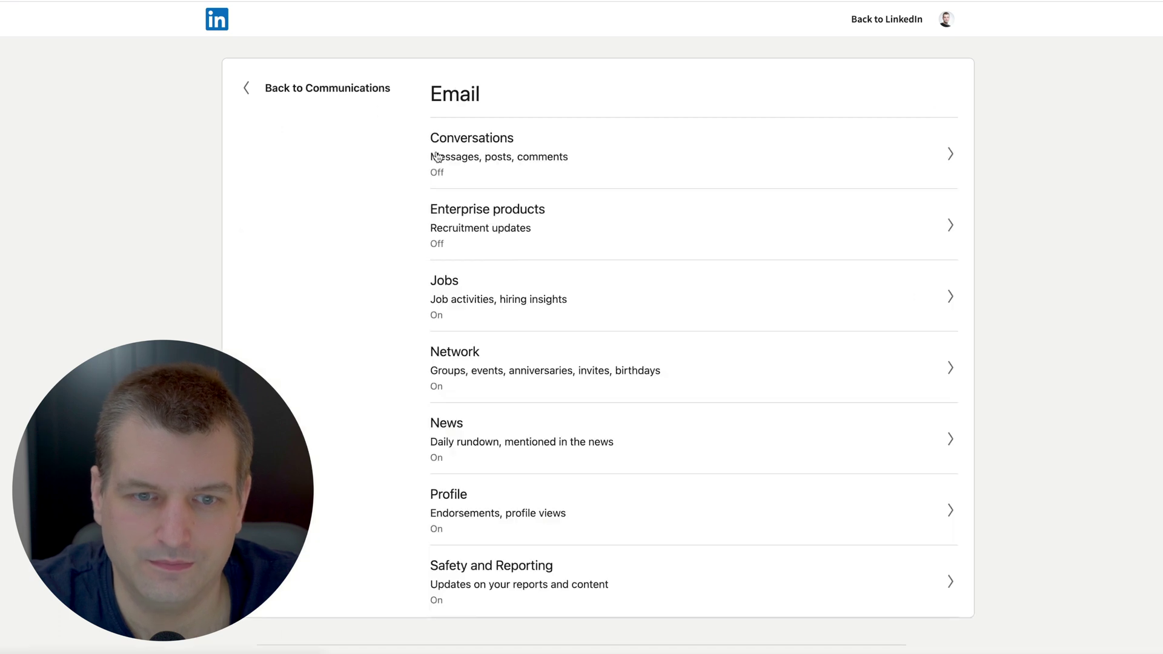
# - Turn off the Jobs and Network email notifications
pyautogui.click(443, 290)
pyautogui.click(944, 97)
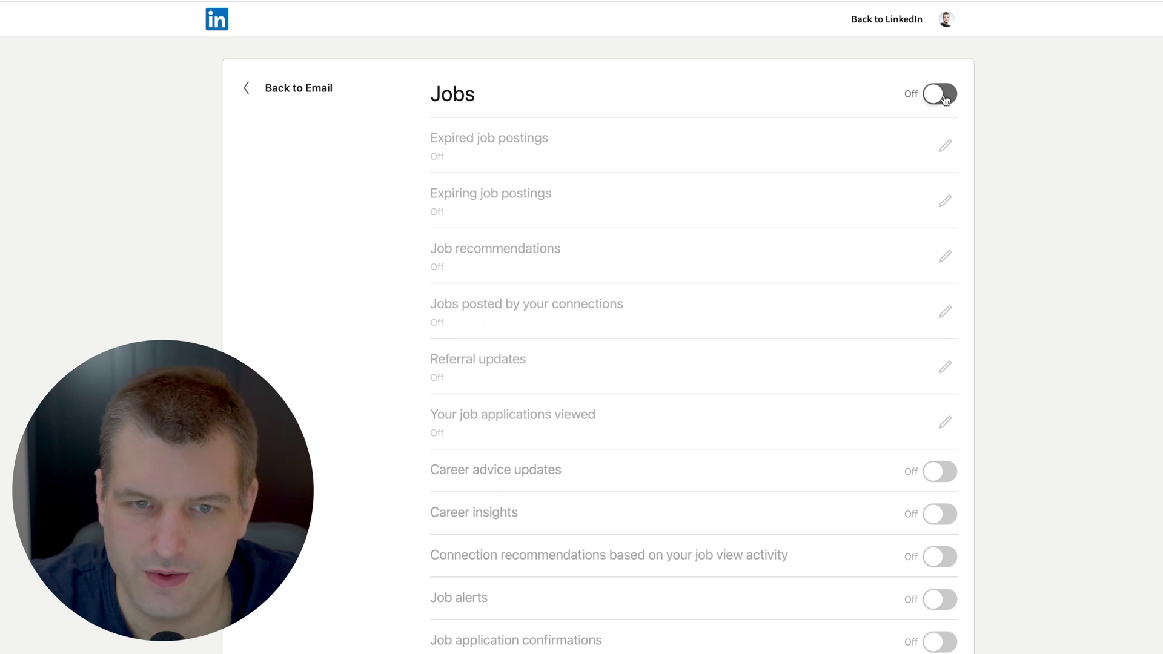
pyautogui.click(295, 93)
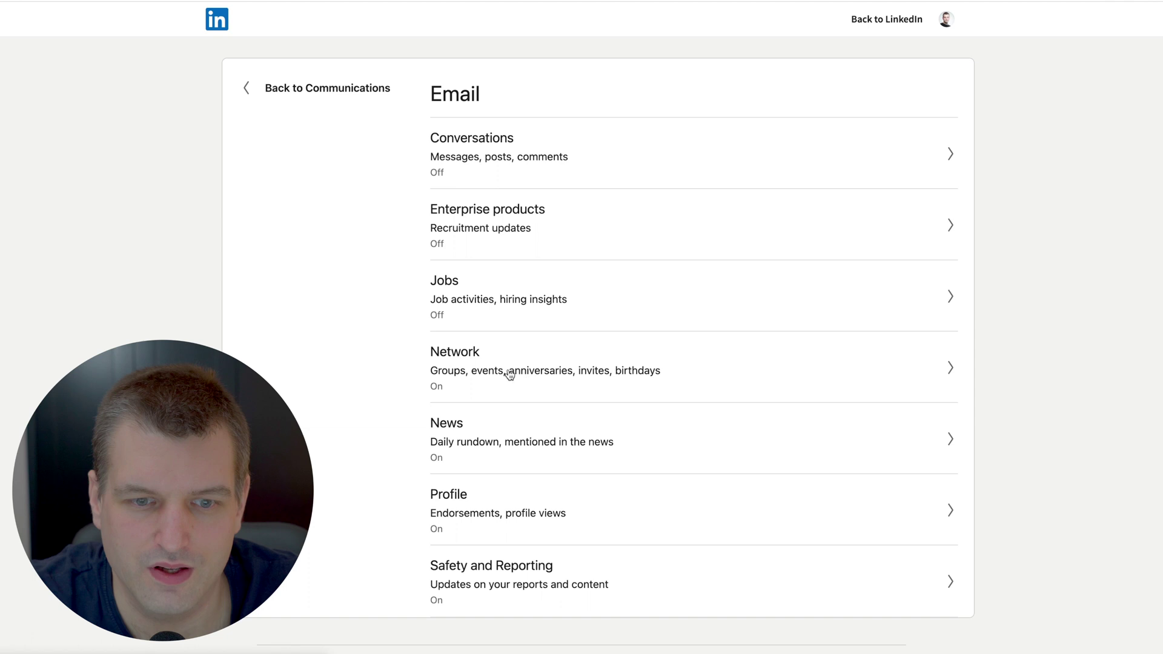
pyautogui.click(489, 370)
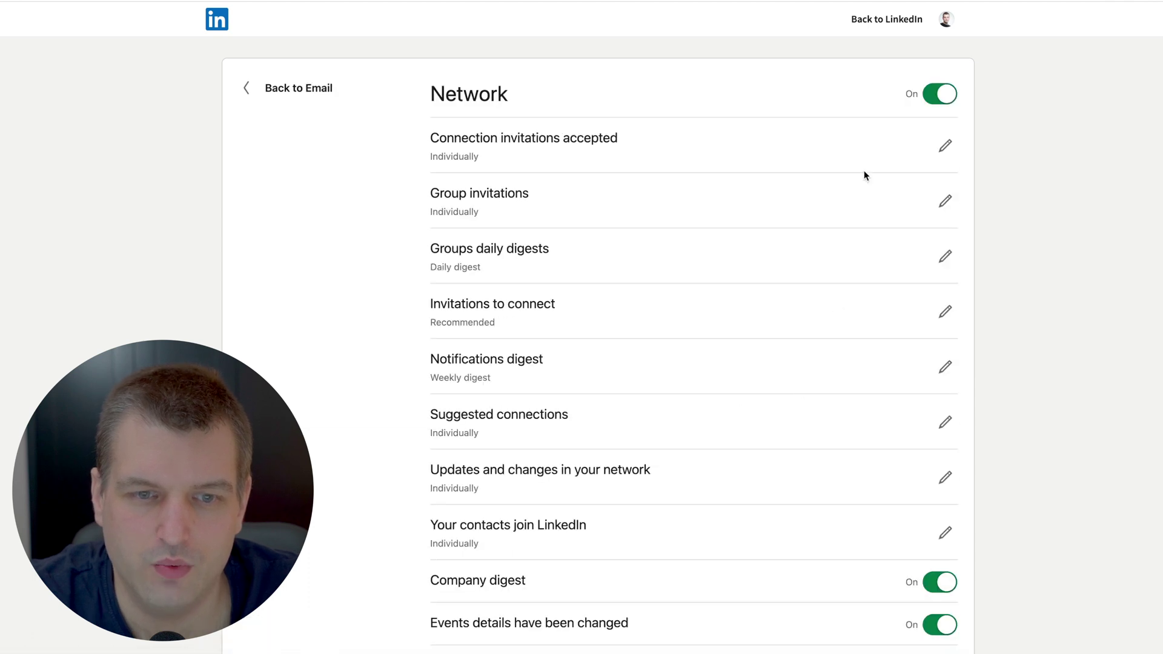
pyautogui.click(929, 100)
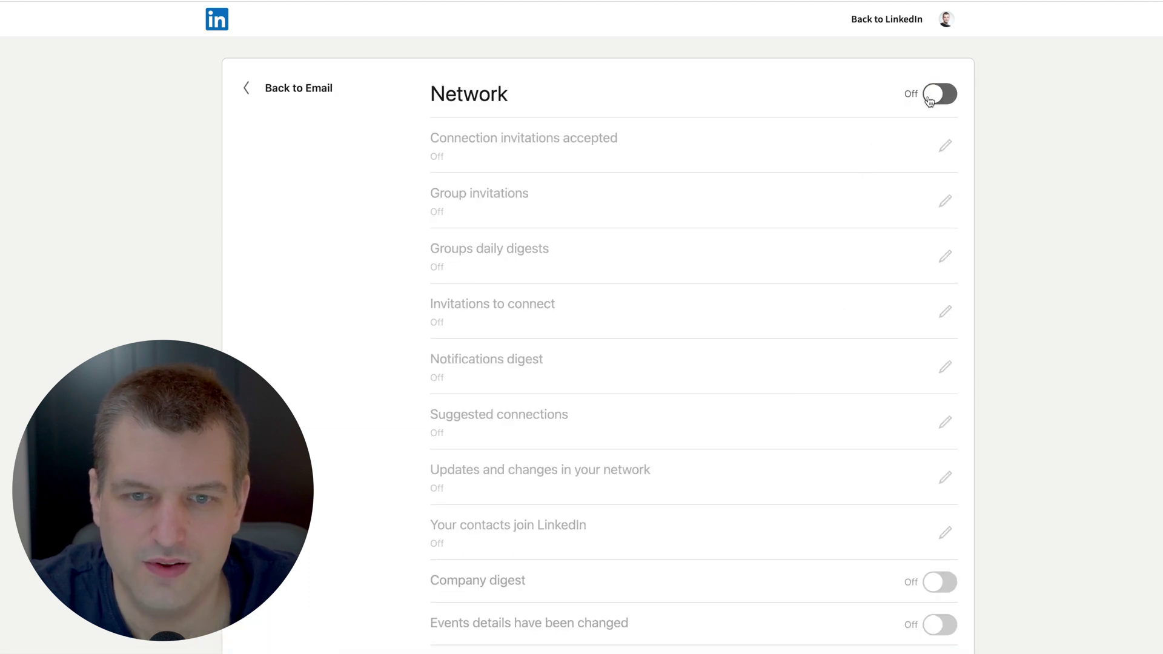
pyautogui.scroll(-2, 816, 209)
pyautogui.scroll(-6, 816, 208)
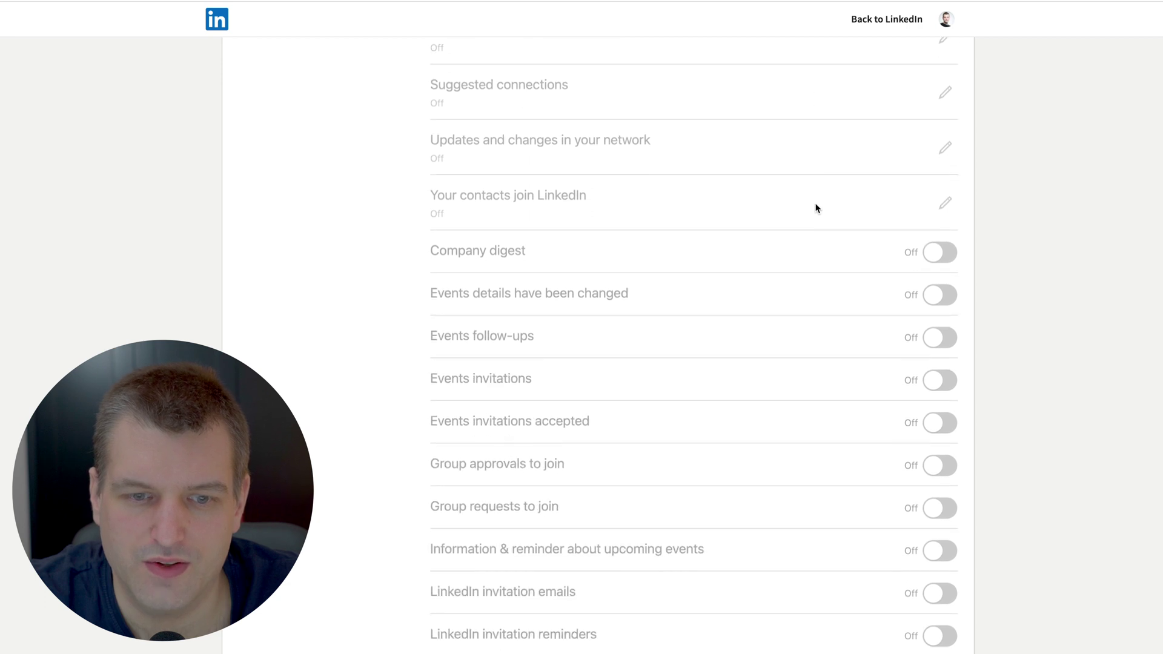
pyautogui.scroll(-3, 603, 181)
pyautogui.scroll(10, 603, 180)
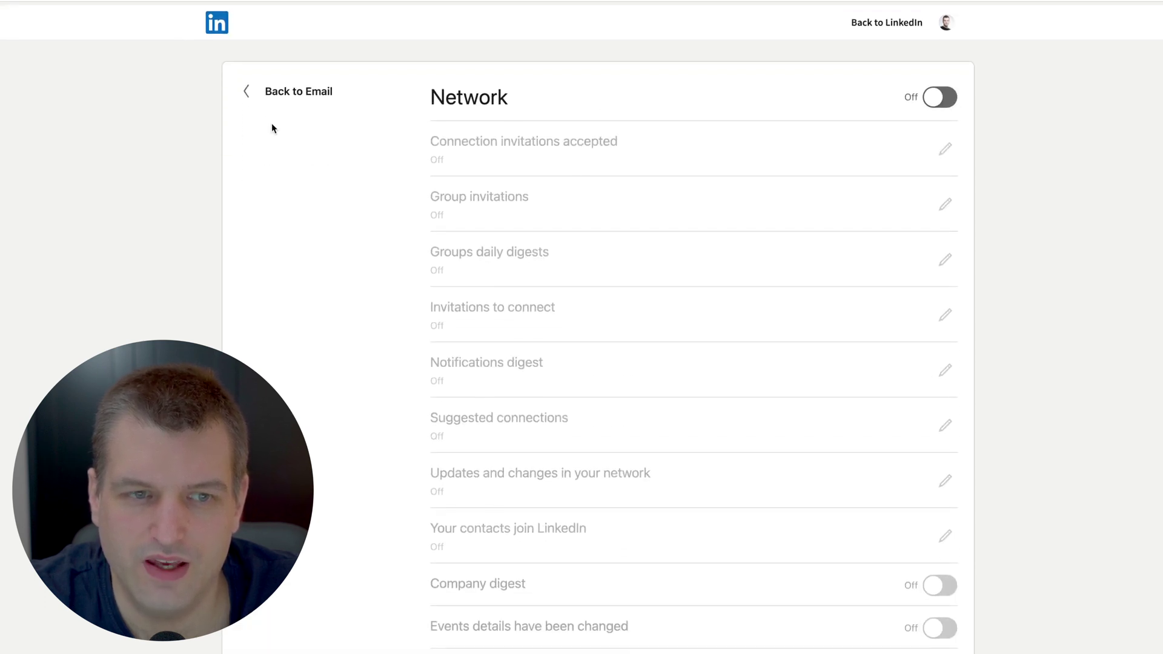
pyautogui.click(270, 88)
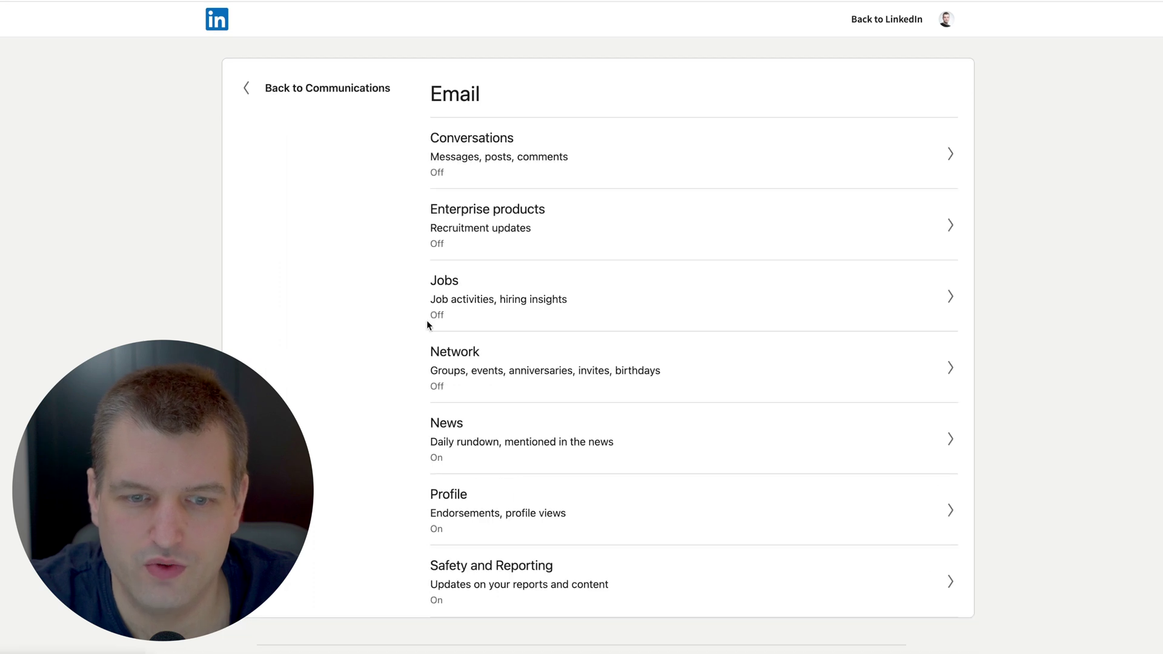
# - Turn off the News, Profile and Safety and Reporting email notifications
pyautogui.click(443, 452)
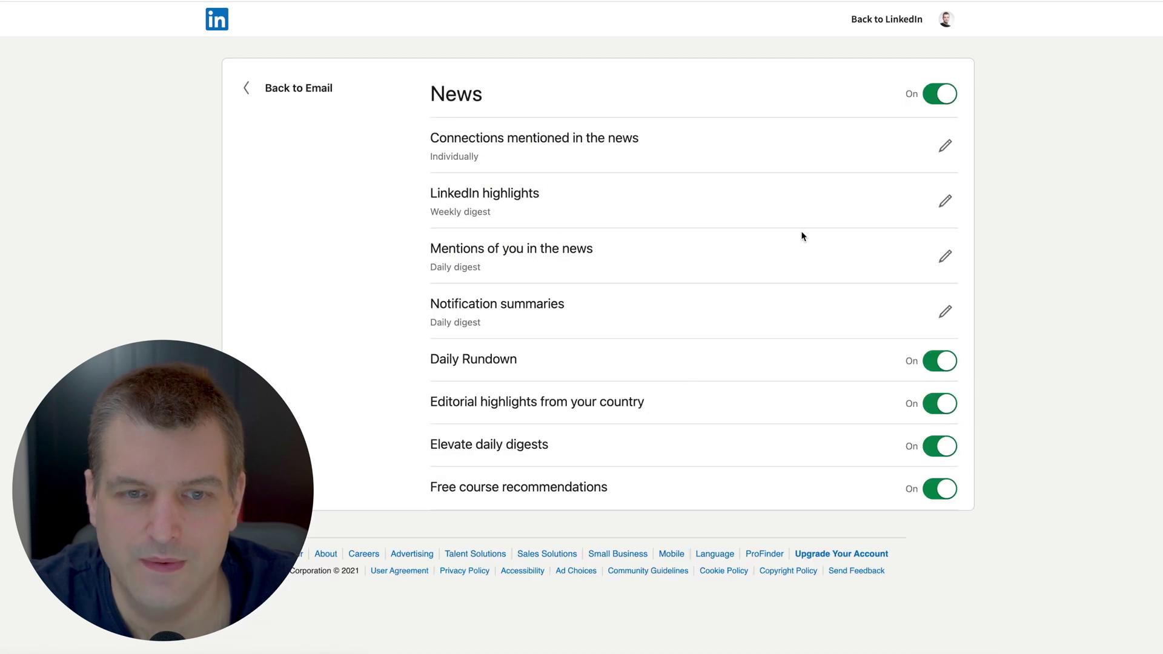
pyautogui.click(939, 96)
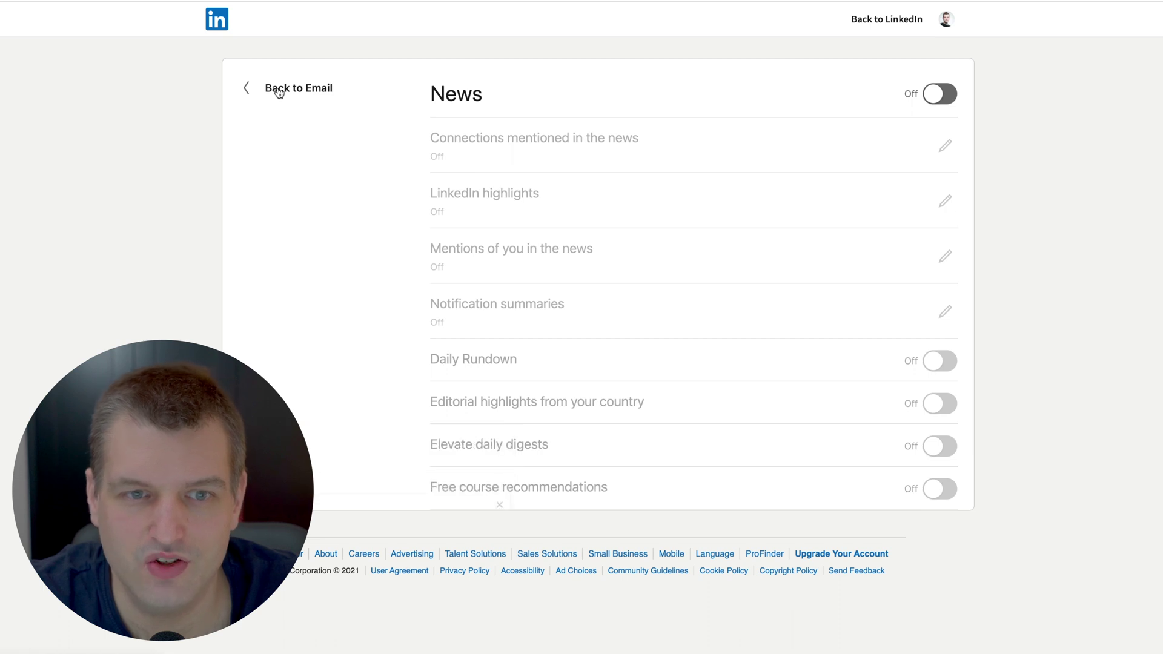
pyautogui.click(278, 90)
pyautogui.scroll(-1, 542, 338)
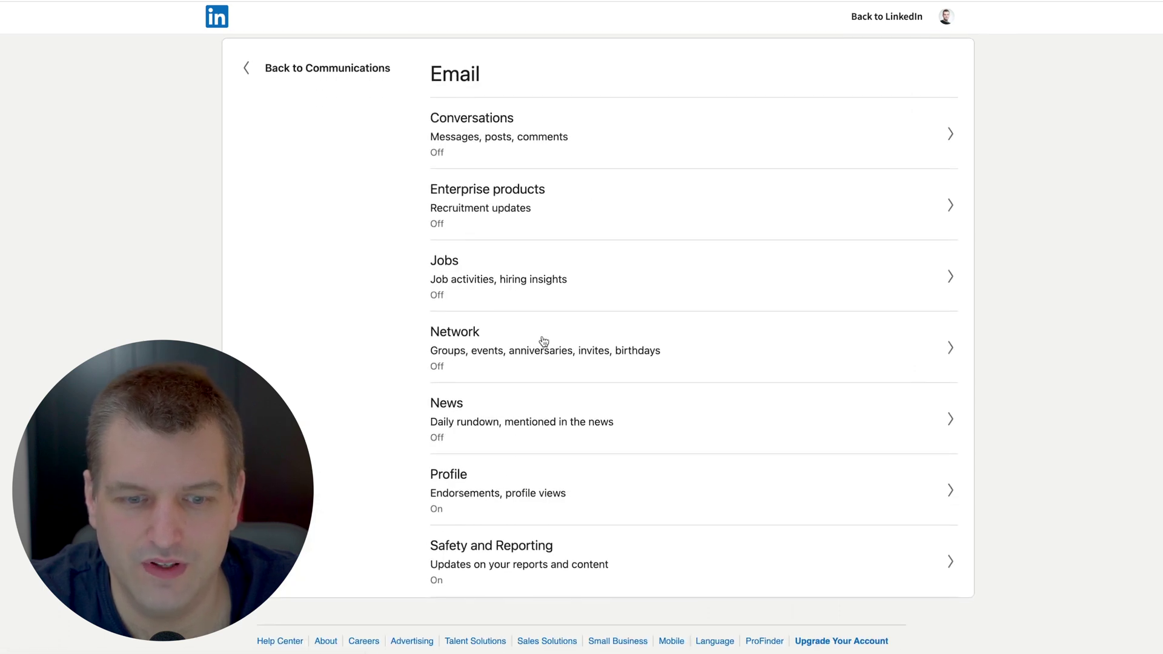
pyautogui.click(490, 493)
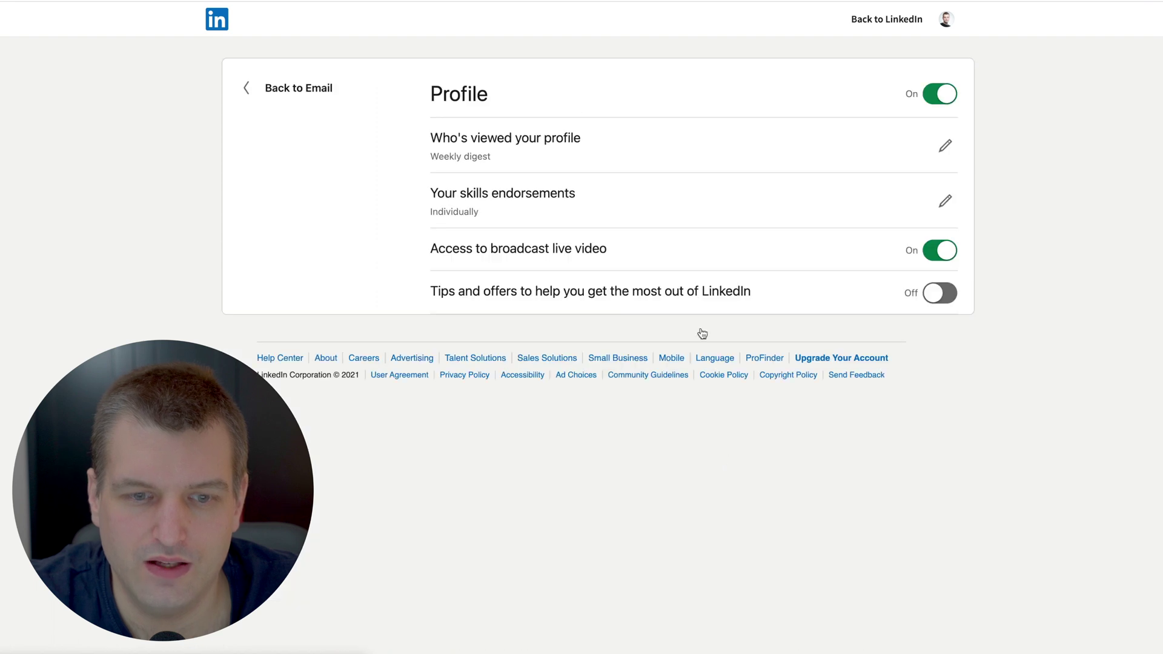
pyautogui.click(939, 94)
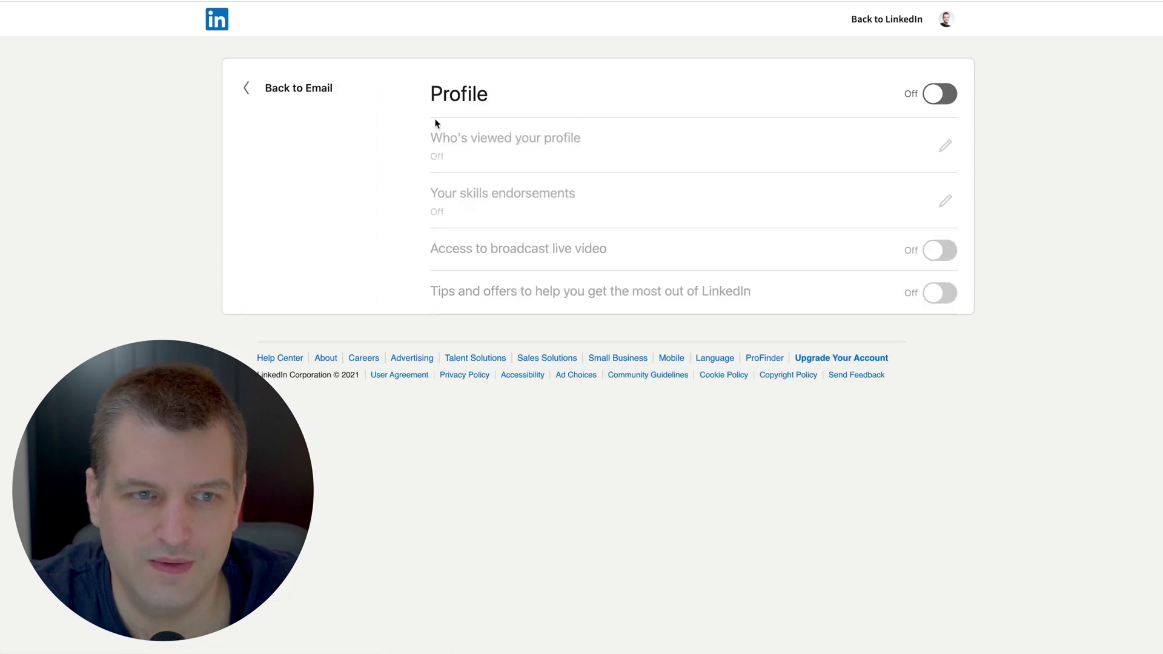
pyautogui.click(312, 96)
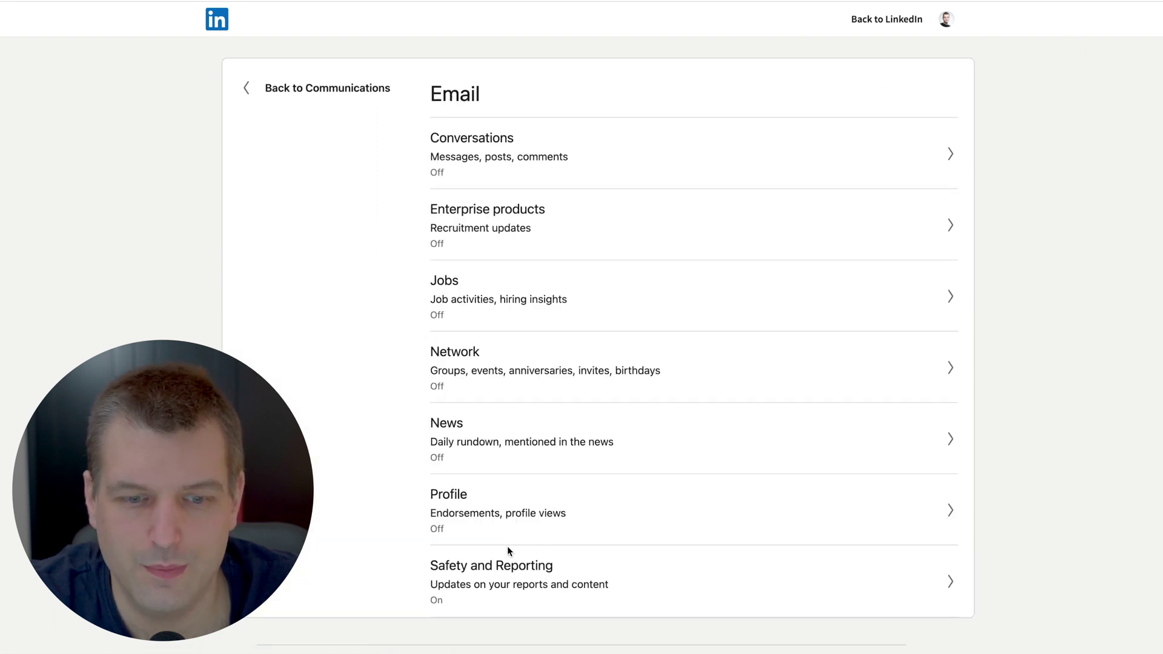
pyautogui.click(472, 582)
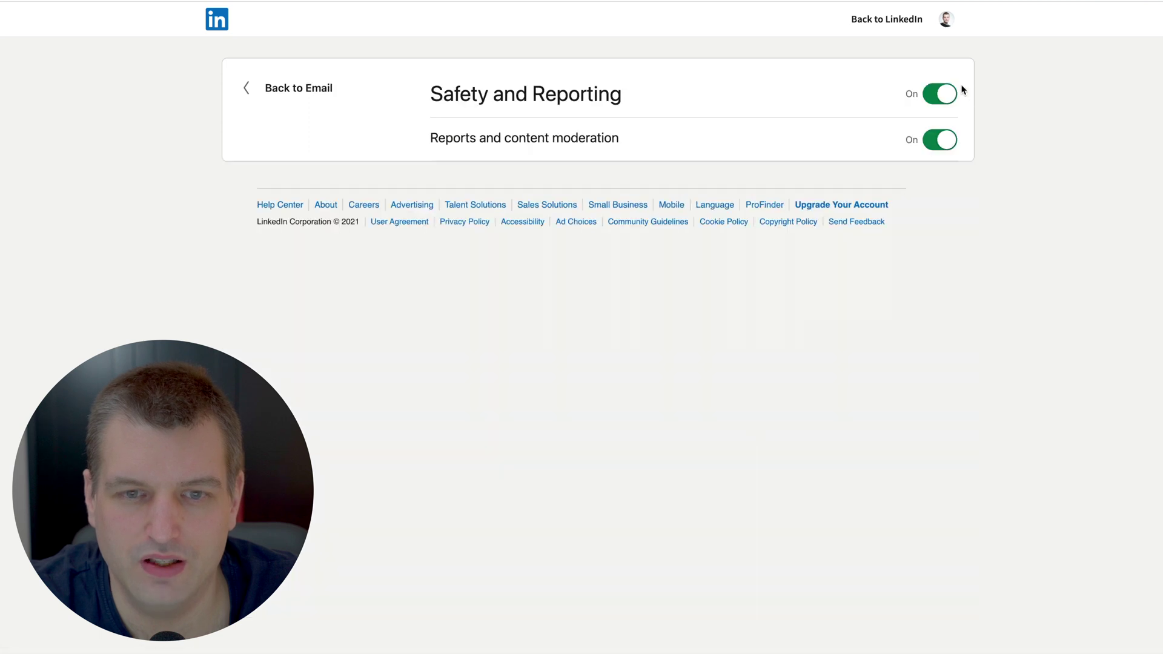
pyautogui.click(939, 94)
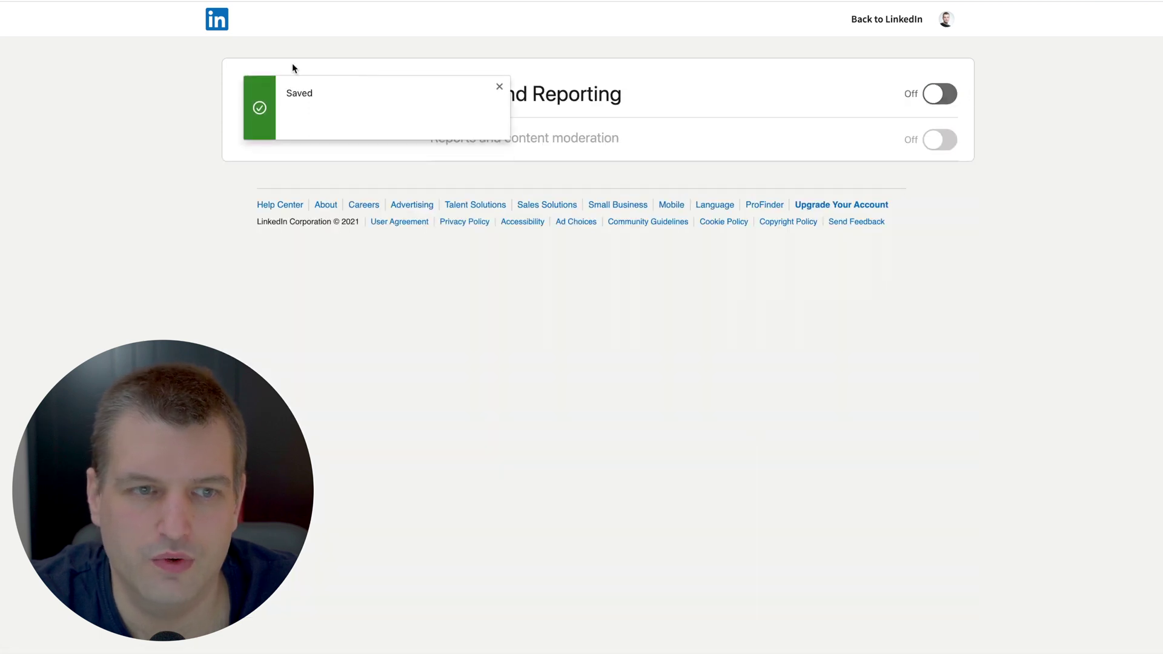
pyautogui.click(297, 88)
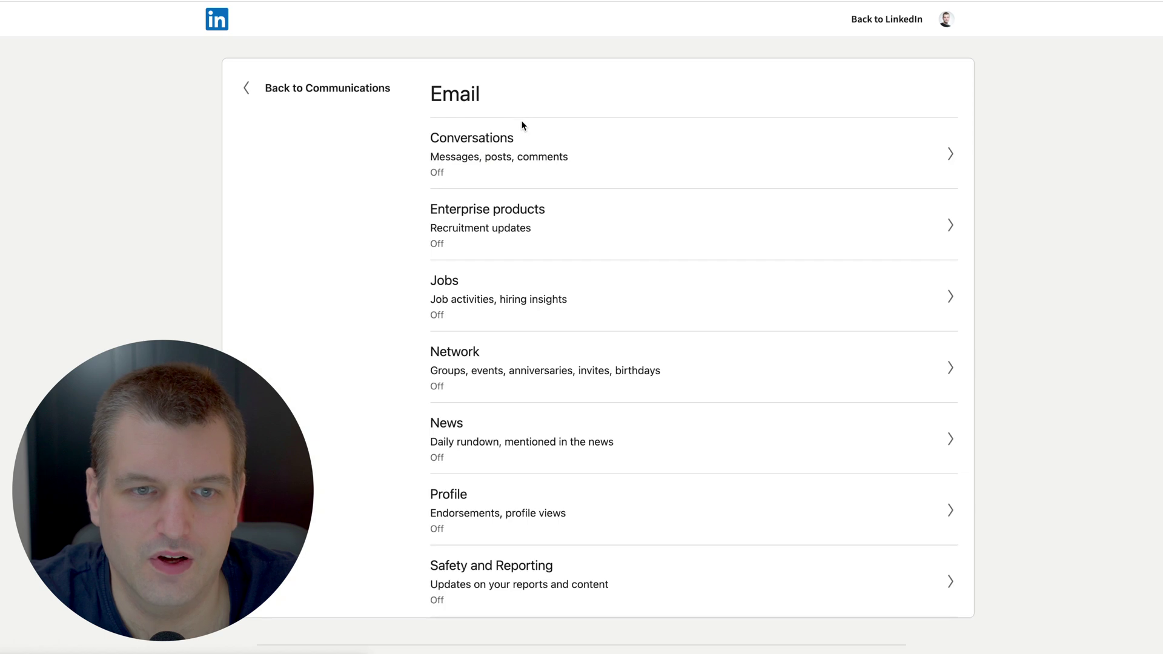
# - Turn off all Conversations push notifications, including the comment alerts
pyautogui.press('super+bracketleft')
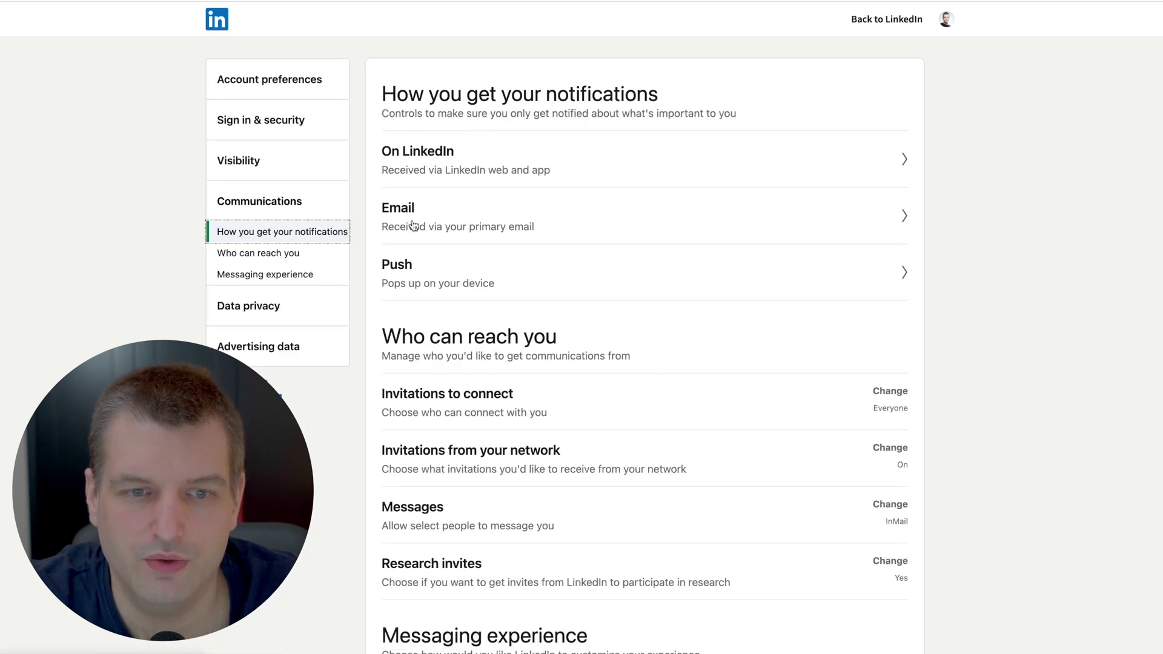
pyautogui.click(403, 271)
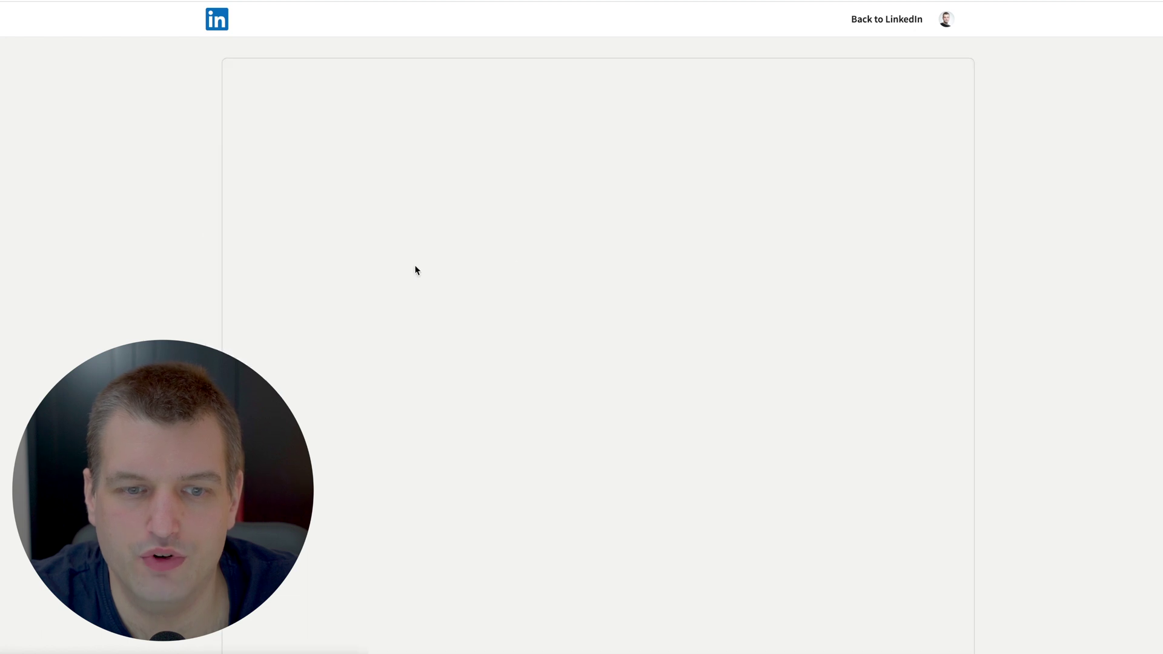
pyautogui.click(543, 141)
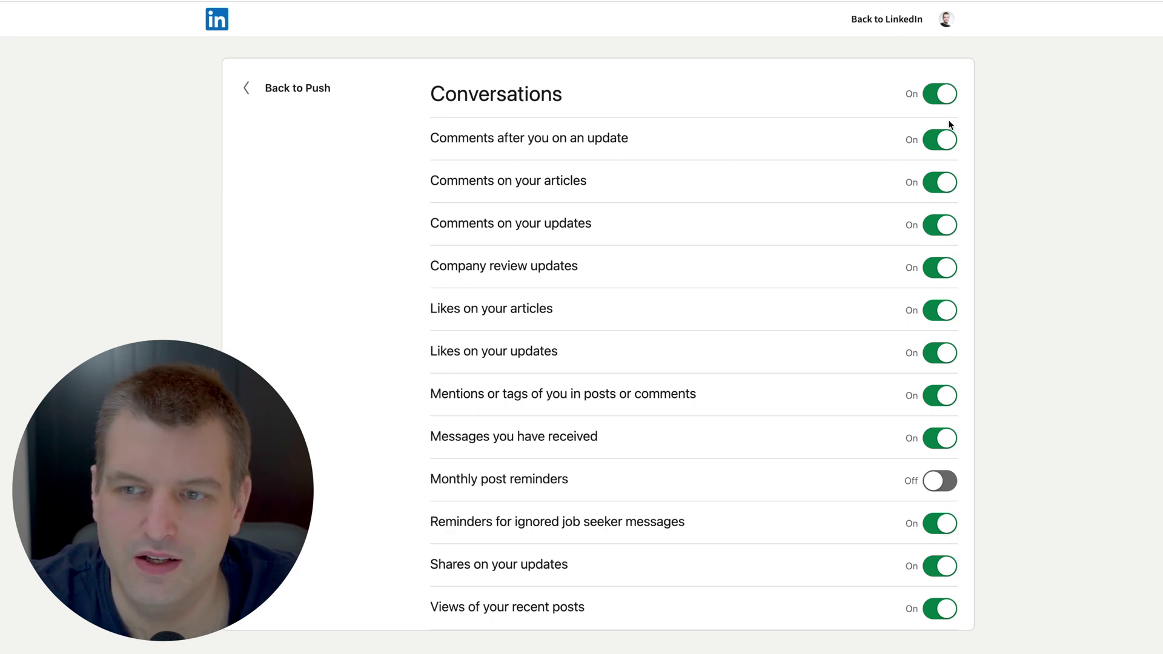
pyautogui.click(944, 139)
pyautogui.click(943, 183)
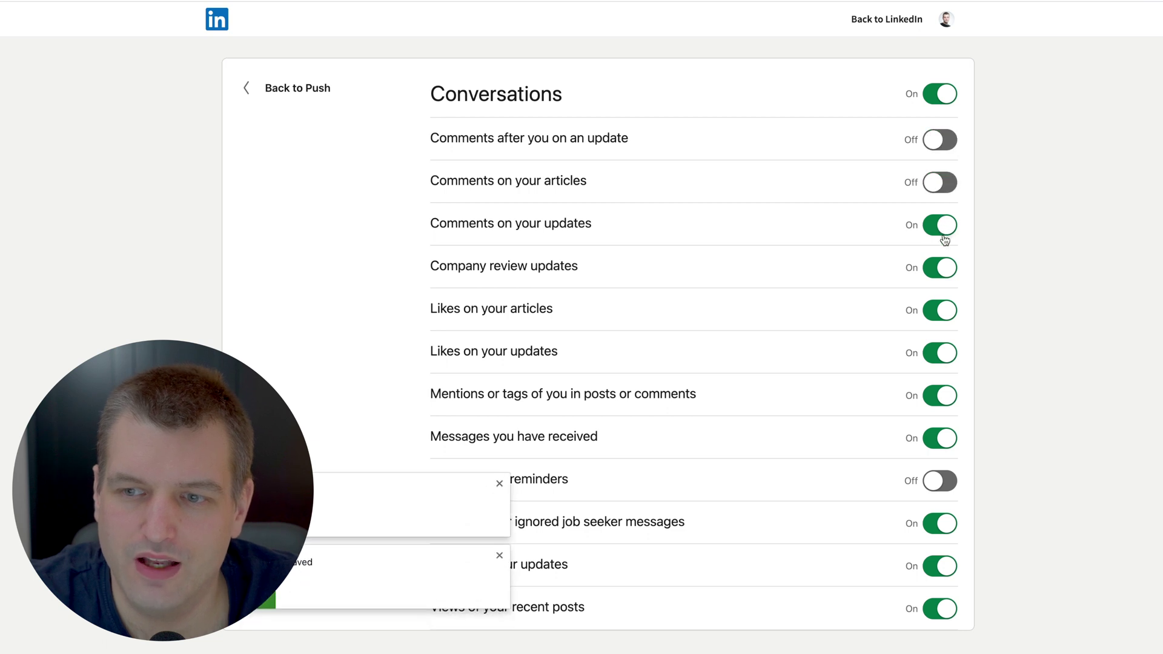
pyautogui.click(944, 227)
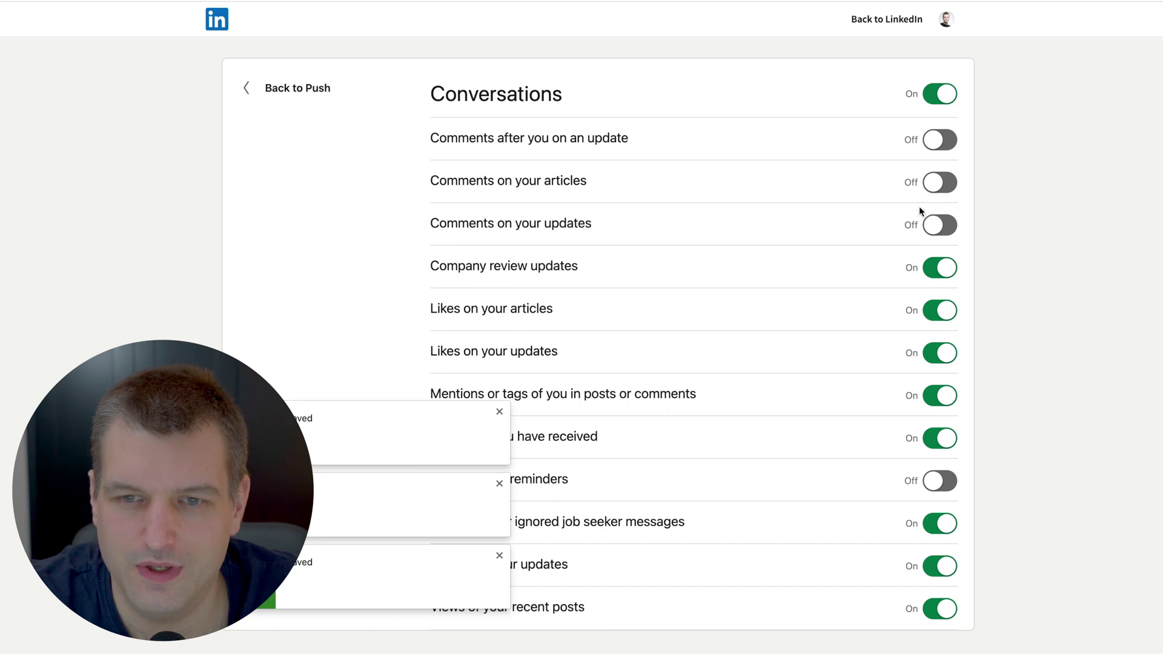
pyautogui.click(944, 96)
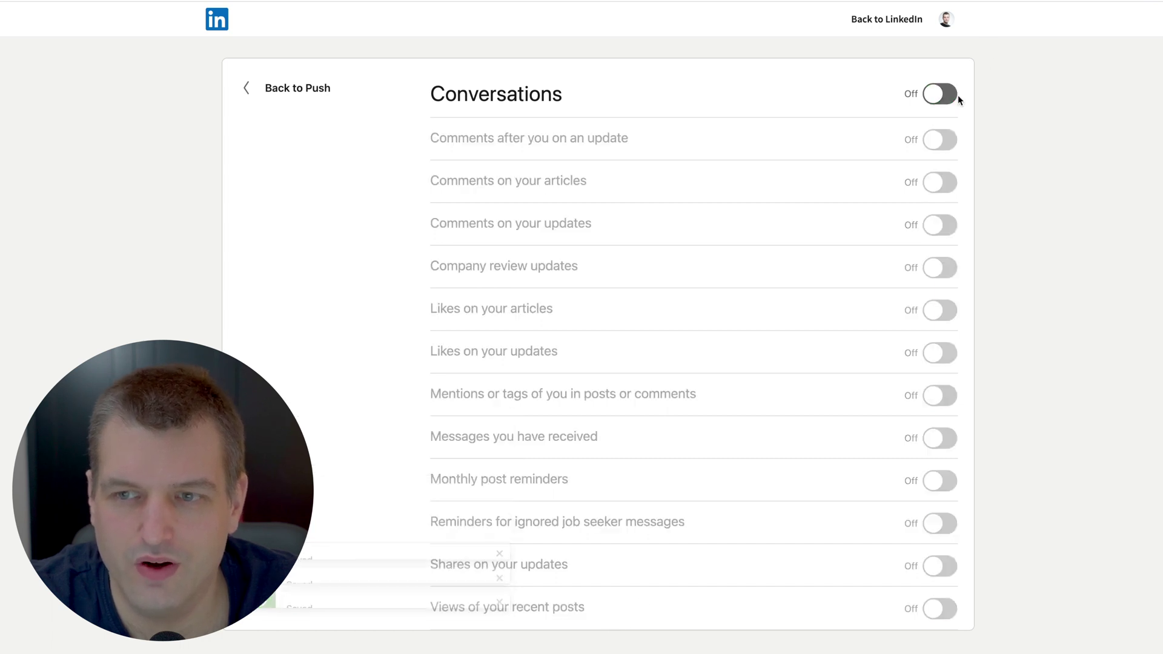
pyautogui.click(273, 89)
# - Turn off the Jobs and Network push notifications
pyautogui.click(529, 229)
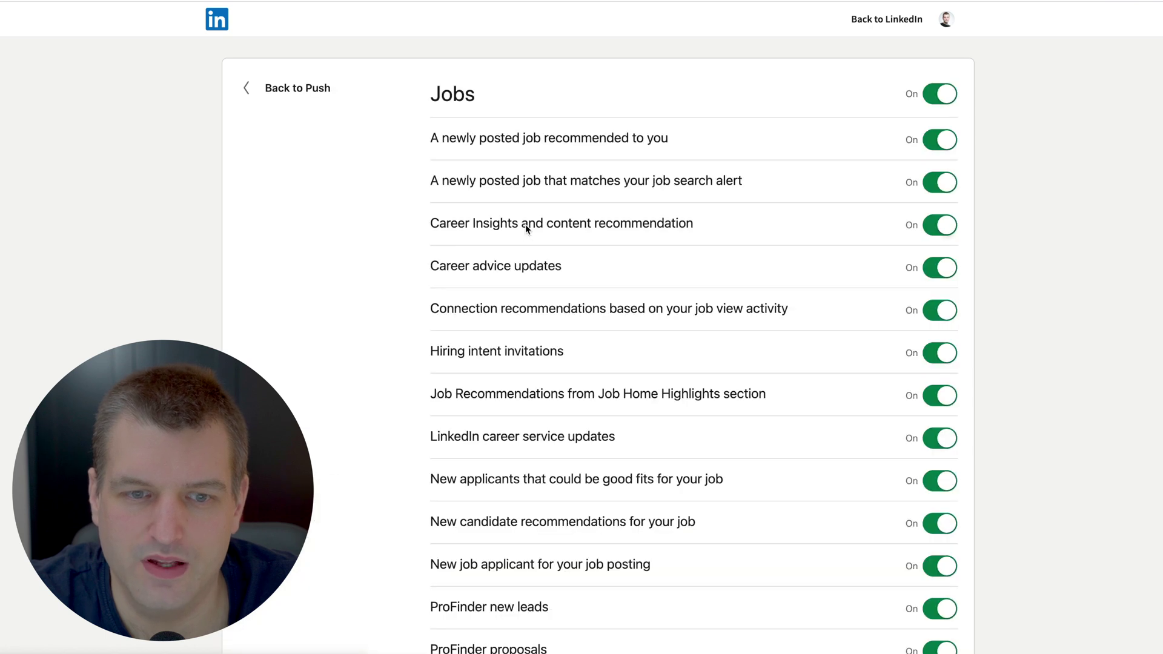
pyautogui.click(945, 100)
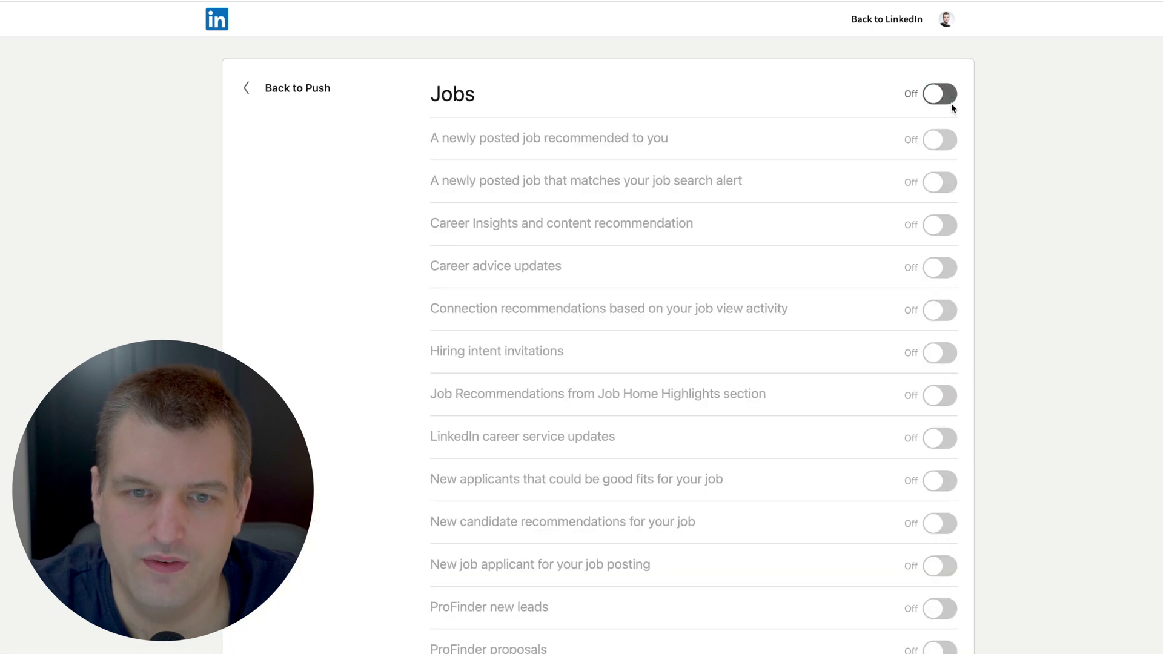
pyautogui.click(291, 89)
pyautogui.click(584, 300)
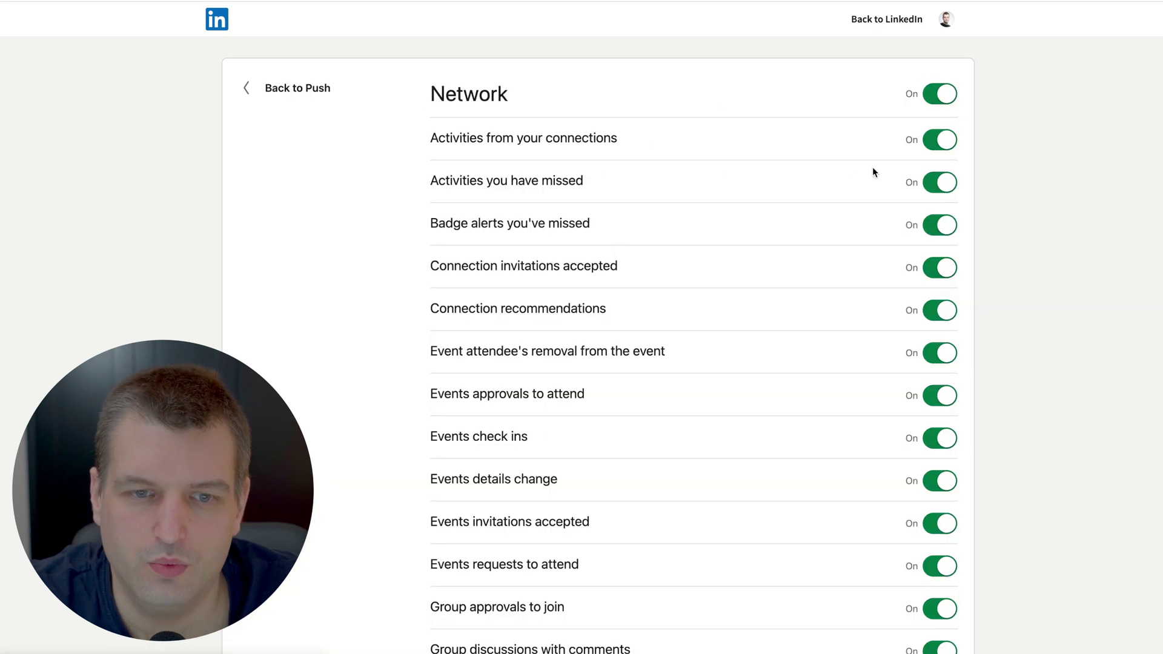
pyautogui.click(936, 102)
pyautogui.click(274, 89)
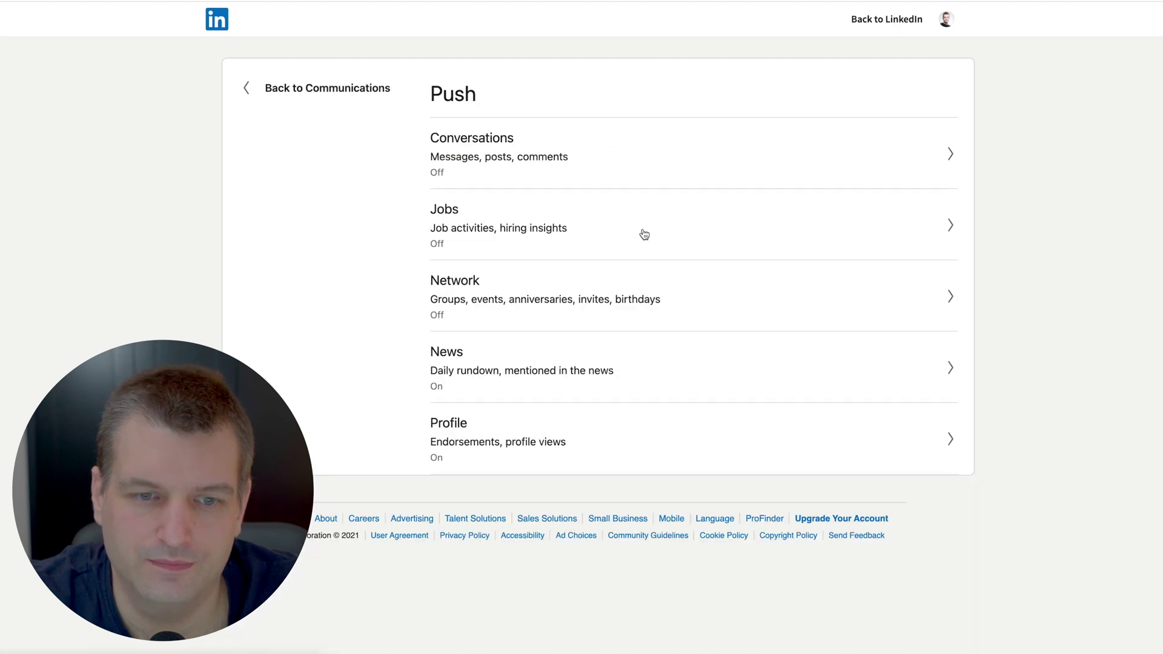
# - Turn off the News and Profile push notifications and return to Communications
pyautogui.click(493, 377)
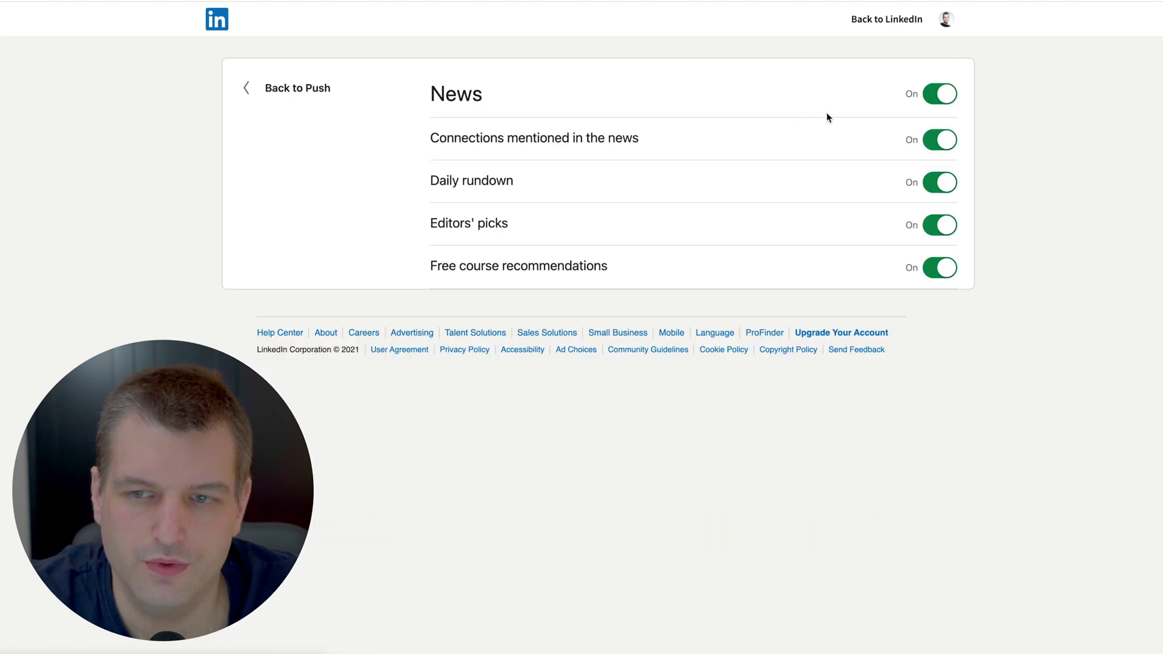
pyautogui.click(935, 96)
pyautogui.click(291, 88)
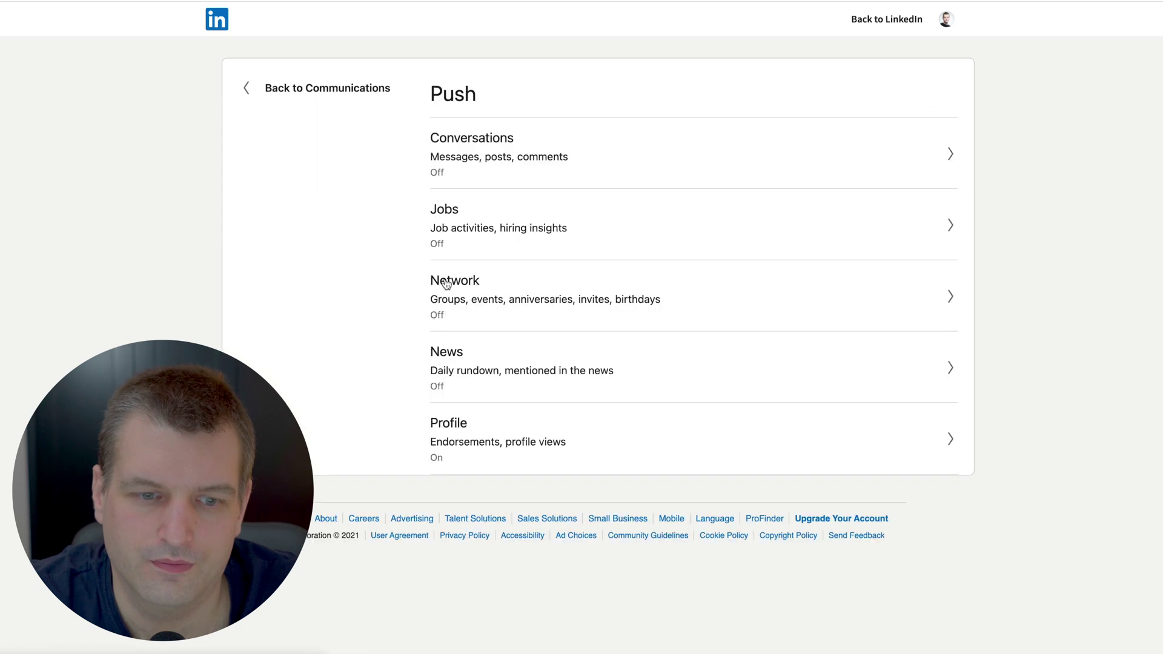
pyautogui.click(458, 424)
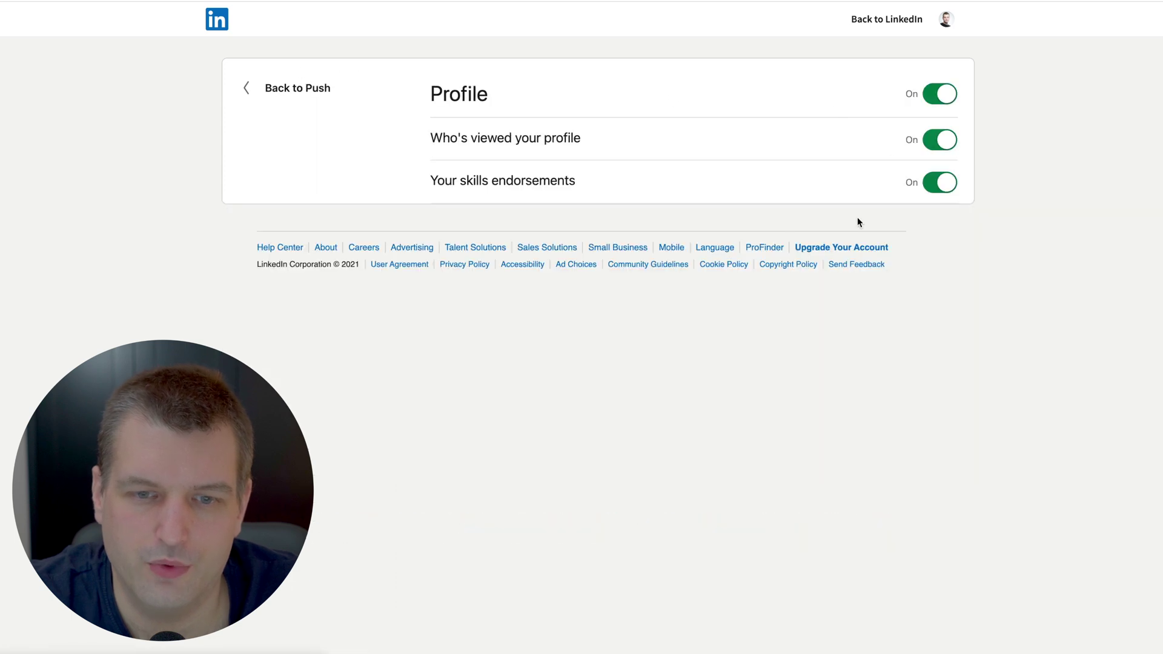
pyautogui.click(933, 96)
pyautogui.click(302, 90)
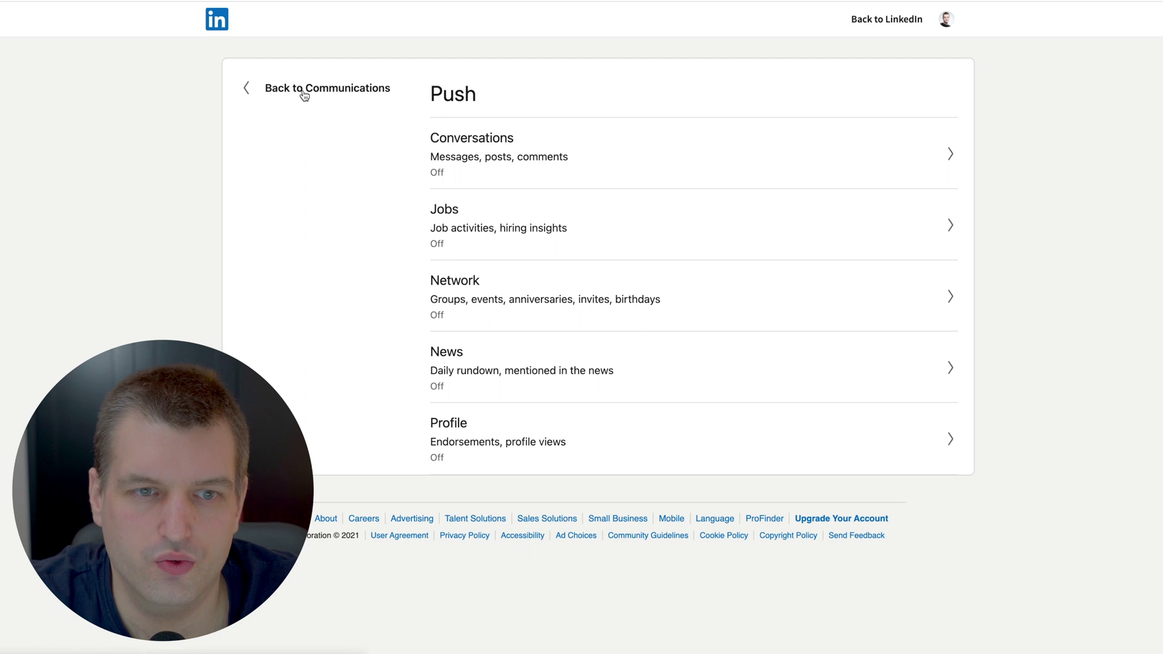
pyautogui.click(304, 95)
# - Review the profile viewing options in Visibility settings, leaving Full profile selected
pyautogui.click(229, 161)
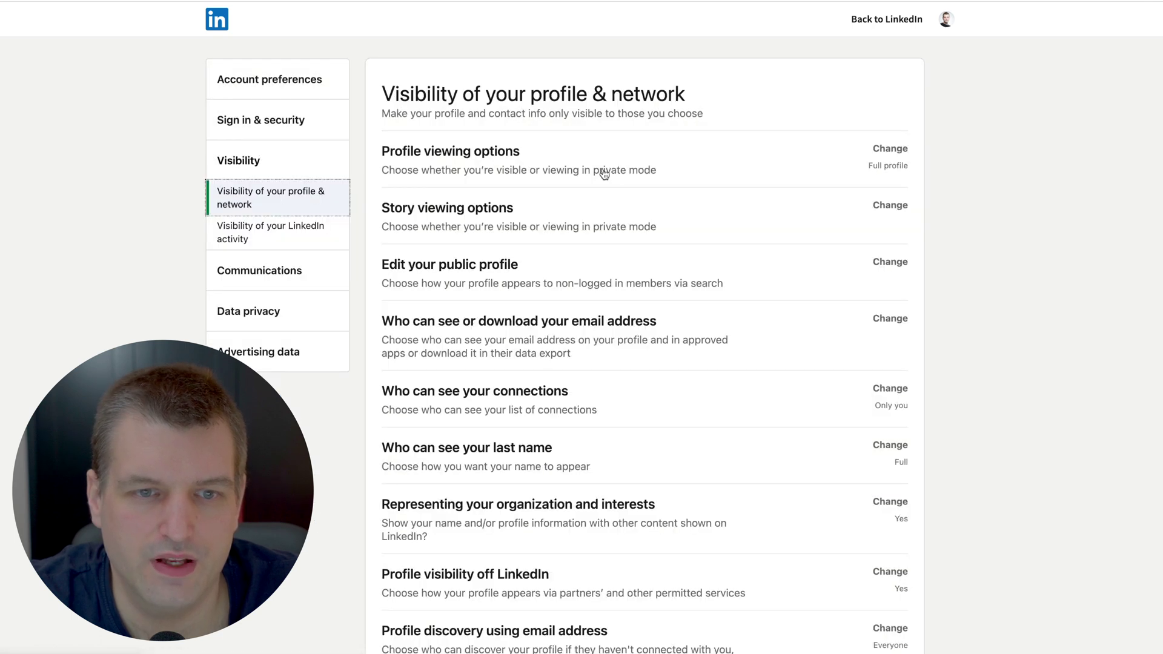
pyautogui.click(572, 169)
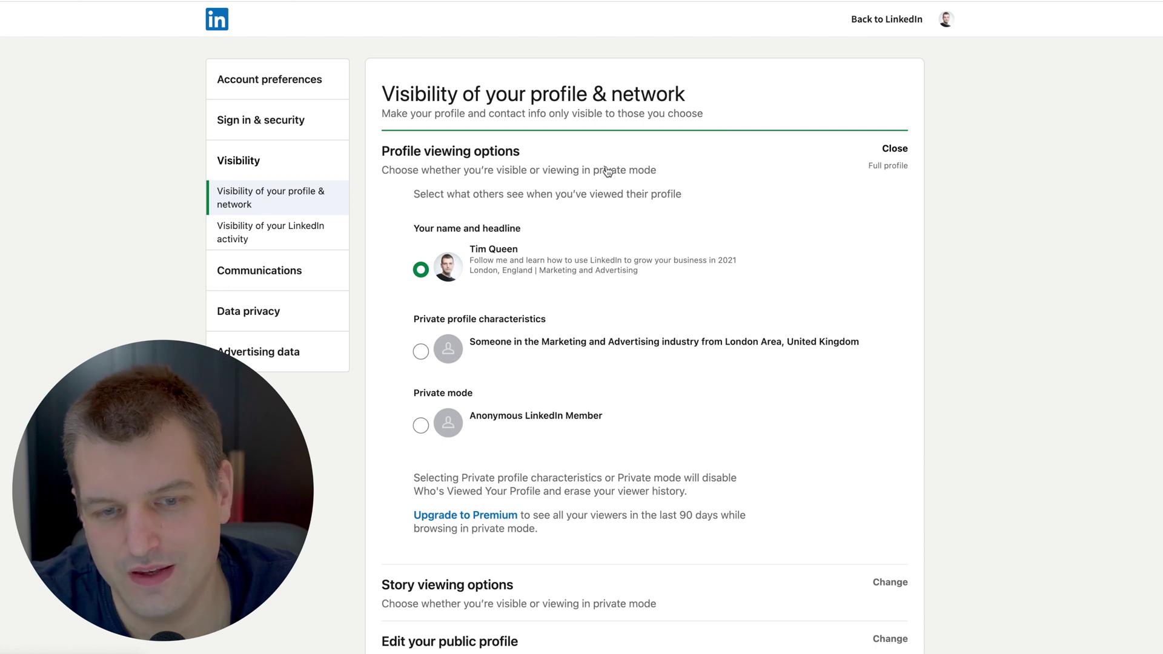
pyautogui.click(606, 171)
pyautogui.moveTo(411, 229); pyautogui.dragTo(531, 224)
pyautogui.click(533, 227)
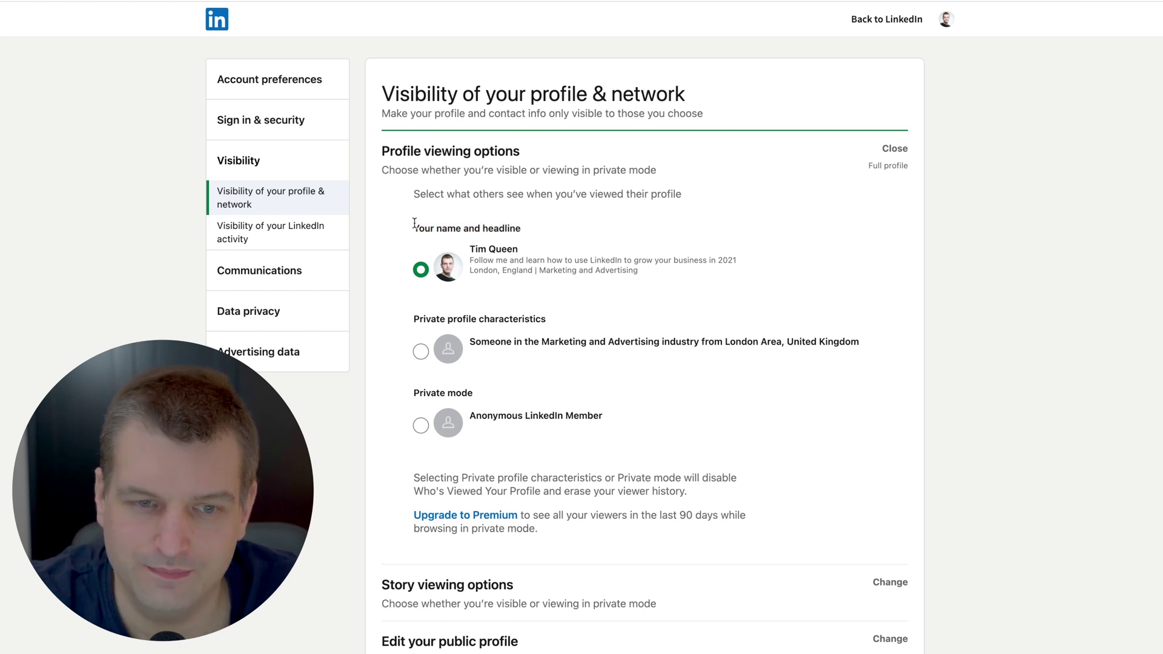
pyautogui.moveTo(415, 225); pyautogui.dragTo(659, 280)
pyautogui.click(659, 283)
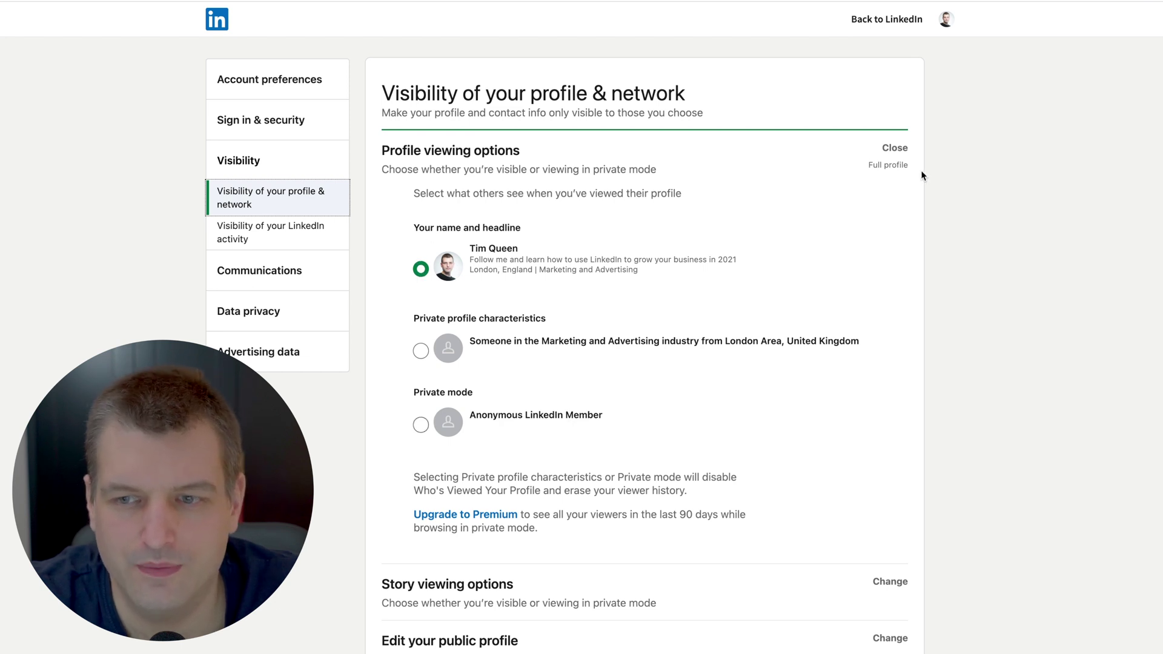
pyautogui.click(892, 168)
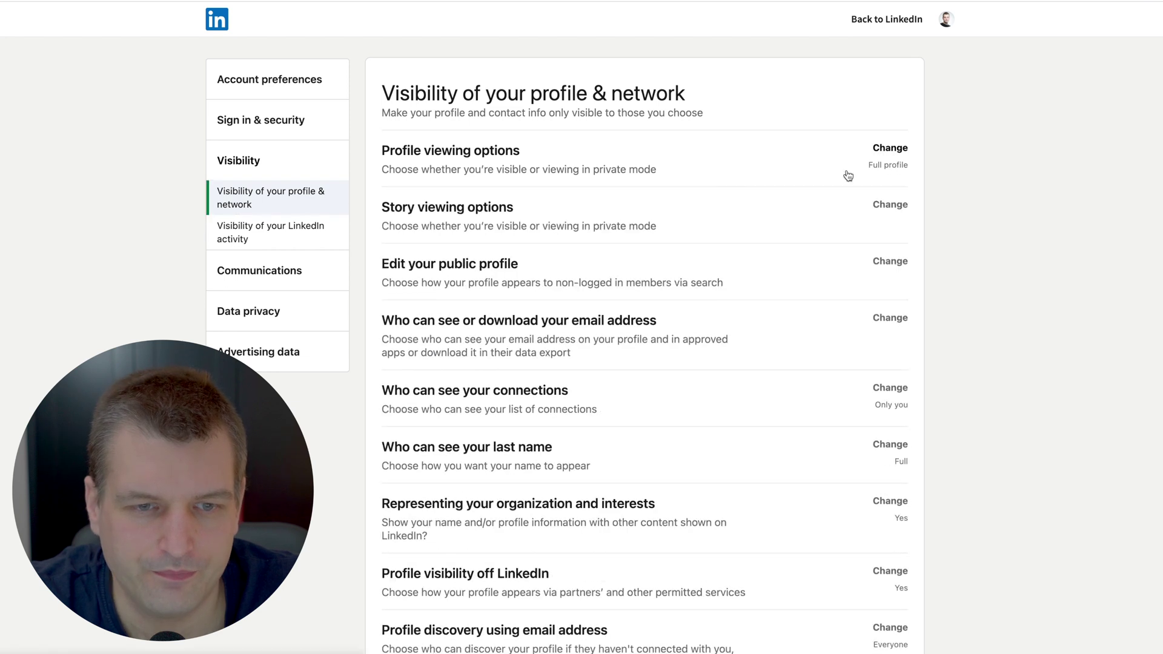
pyautogui.click(543, 223)
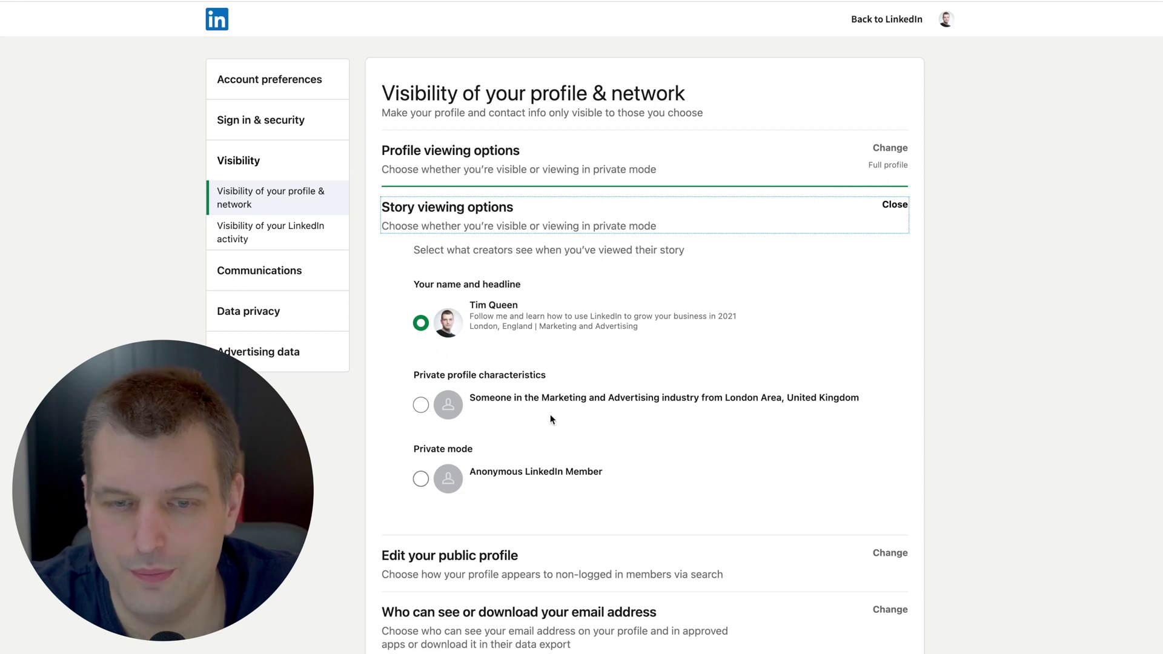
# - Set the profile photo visibility on the public profile to Public
pyautogui.click(883, 207)
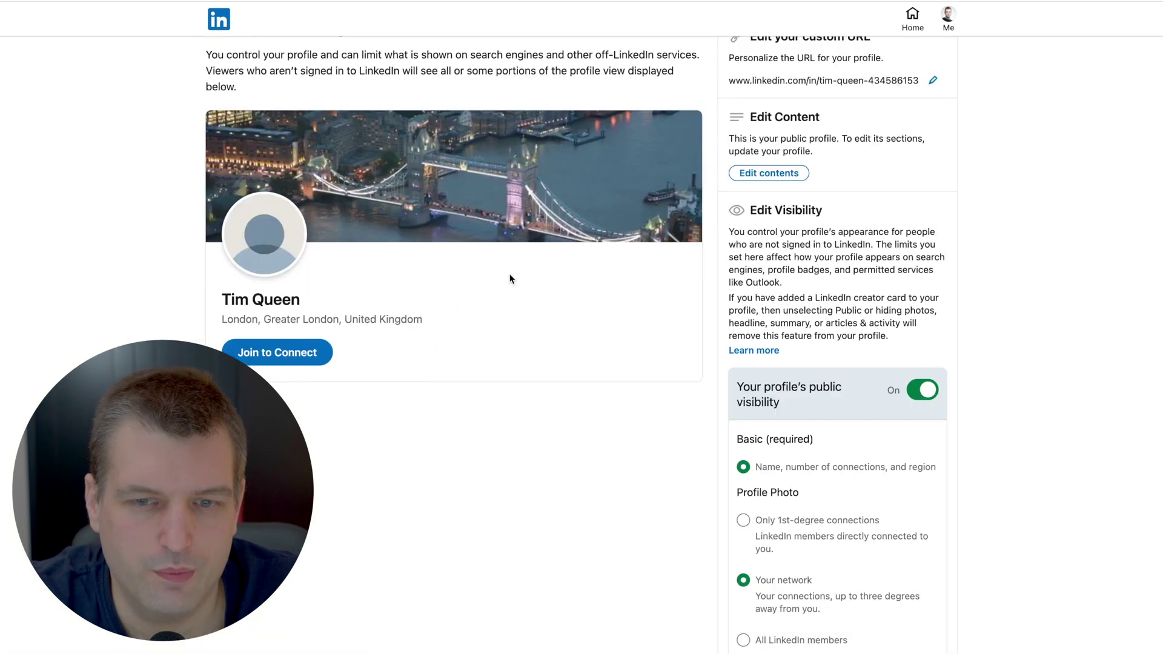
pyautogui.scroll(-5, 968, 480)
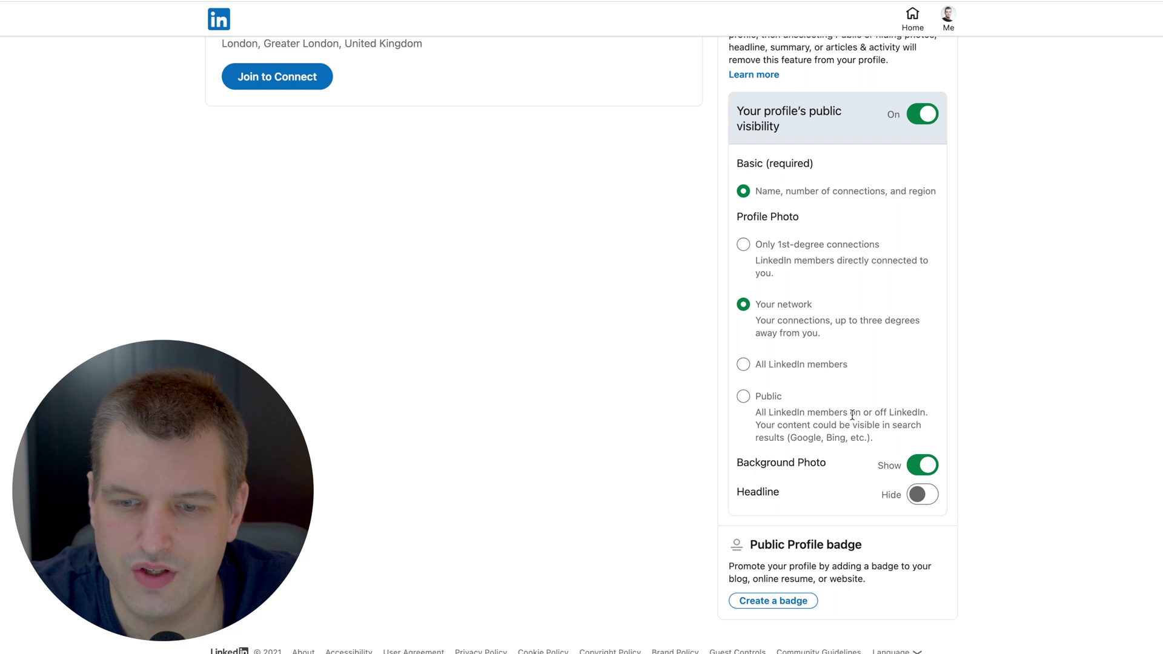
pyautogui.scroll(5, 852, 416)
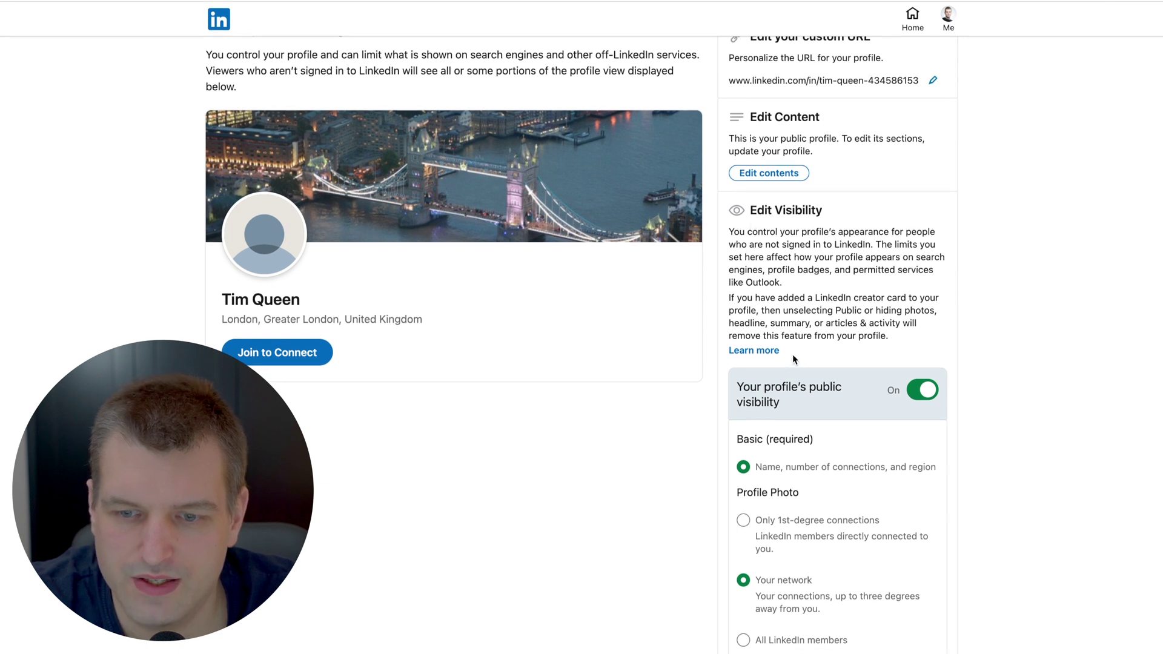
pyautogui.scroll(-5, 793, 353)
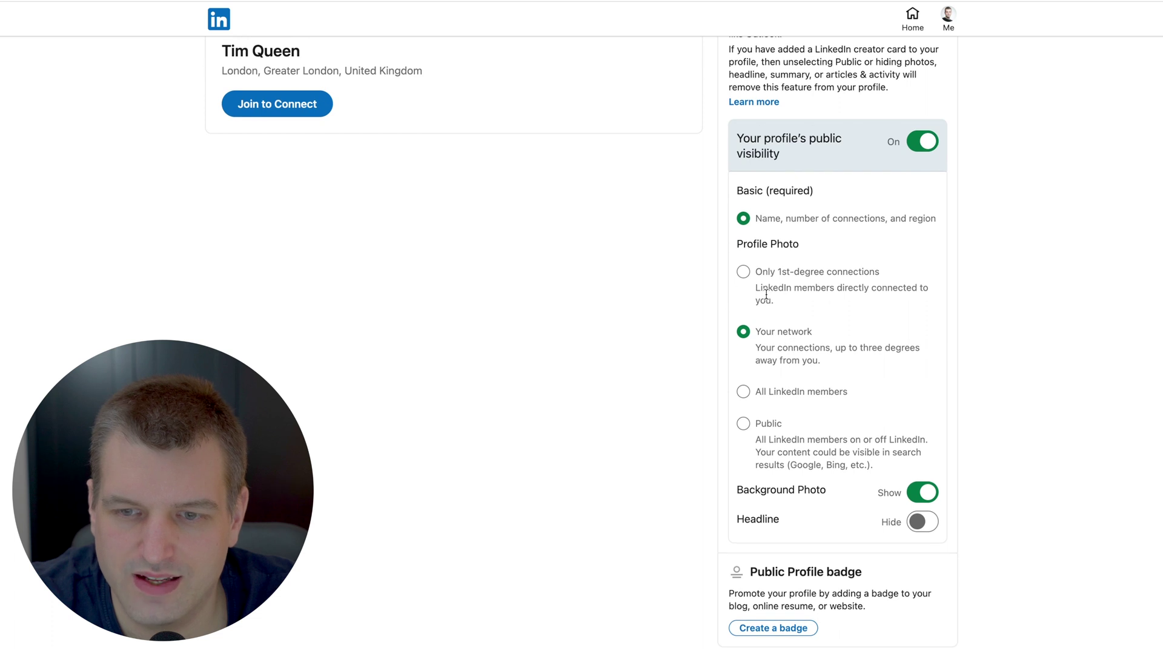
pyautogui.click(743, 423)
pyautogui.scroll(3, 823, 376)
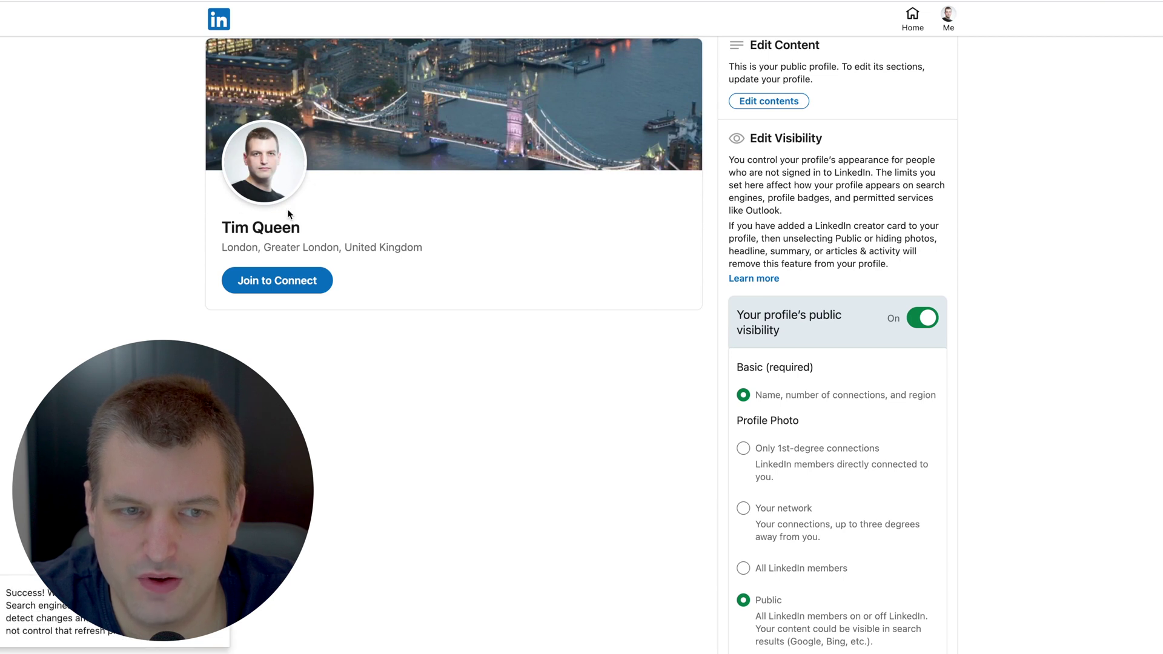
# - Switch the Headline on the public profile to Show
pyautogui.moveTo(222, 234); pyautogui.dragTo(376, 238)
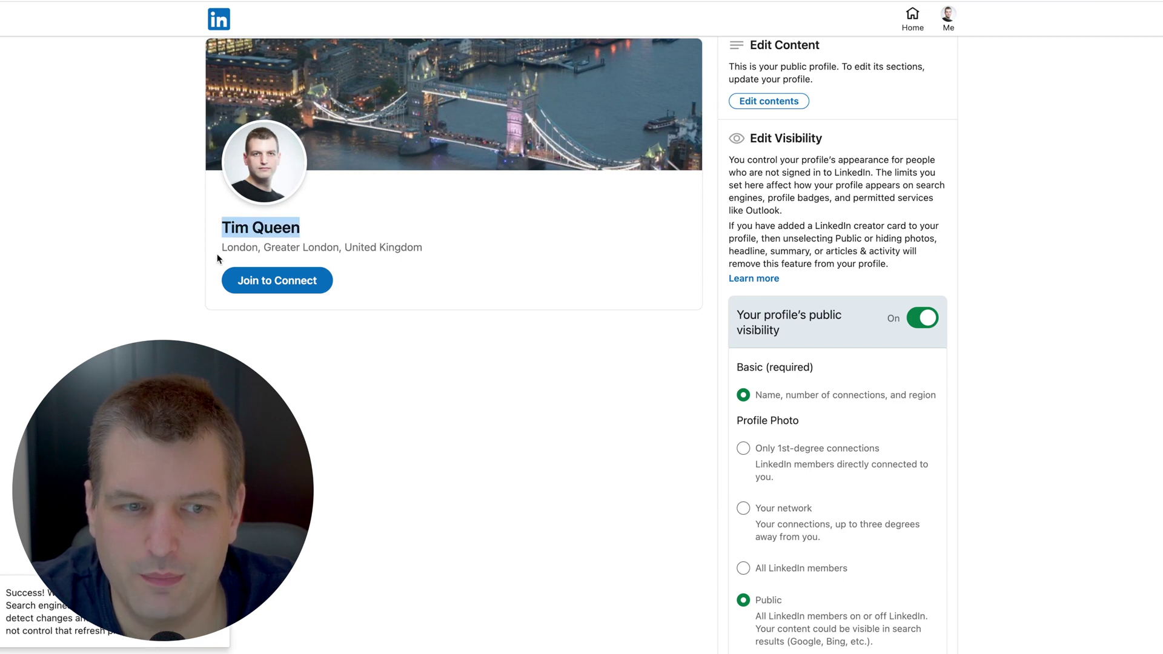
pyautogui.moveTo(219, 249); pyautogui.dragTo(467, 248)
pyautogui.click(467, 247)
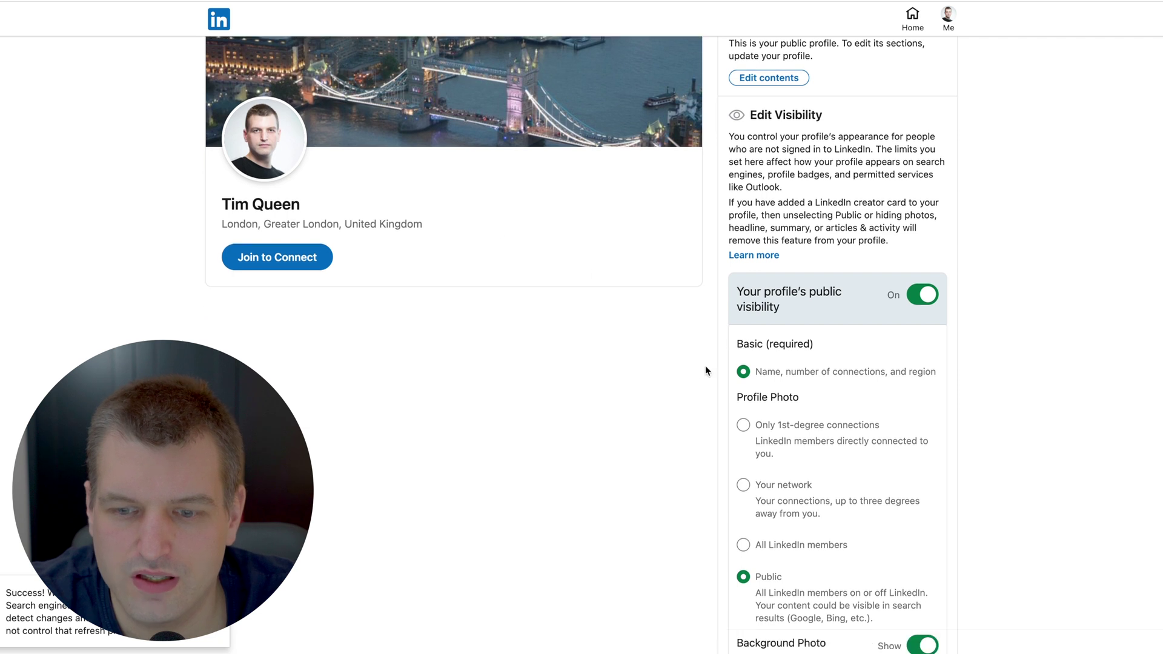
pyautogui.scroll(-2, 705, 367)
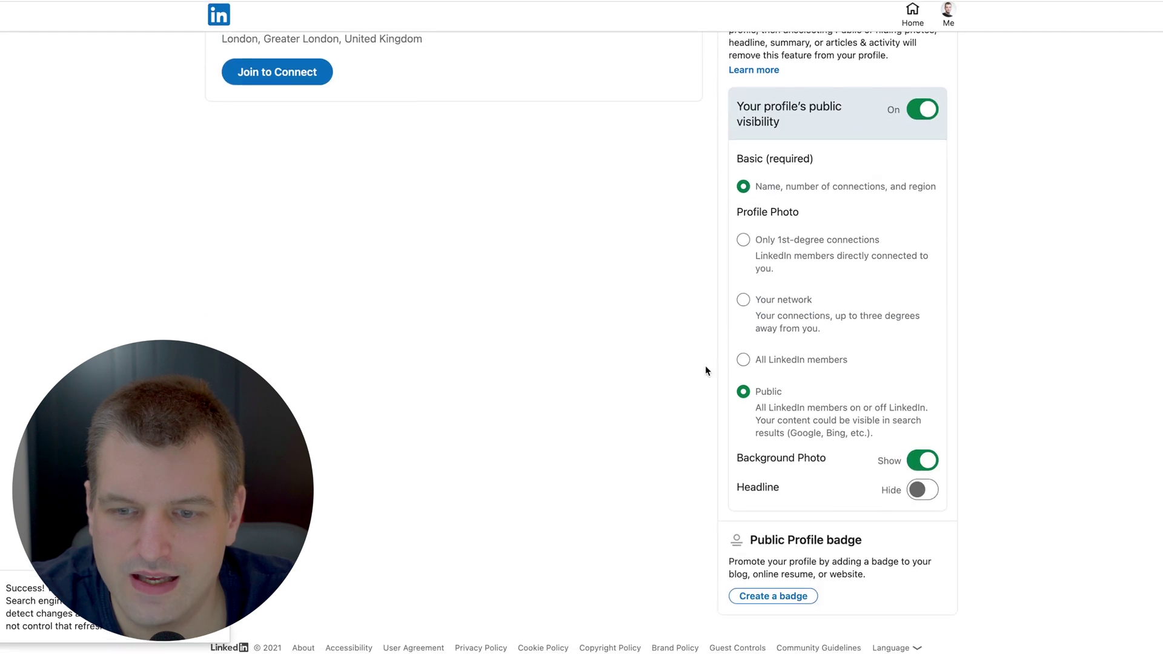
pyautogui.click(922, 495)
pyautogui.scroll(5, 819, 354)
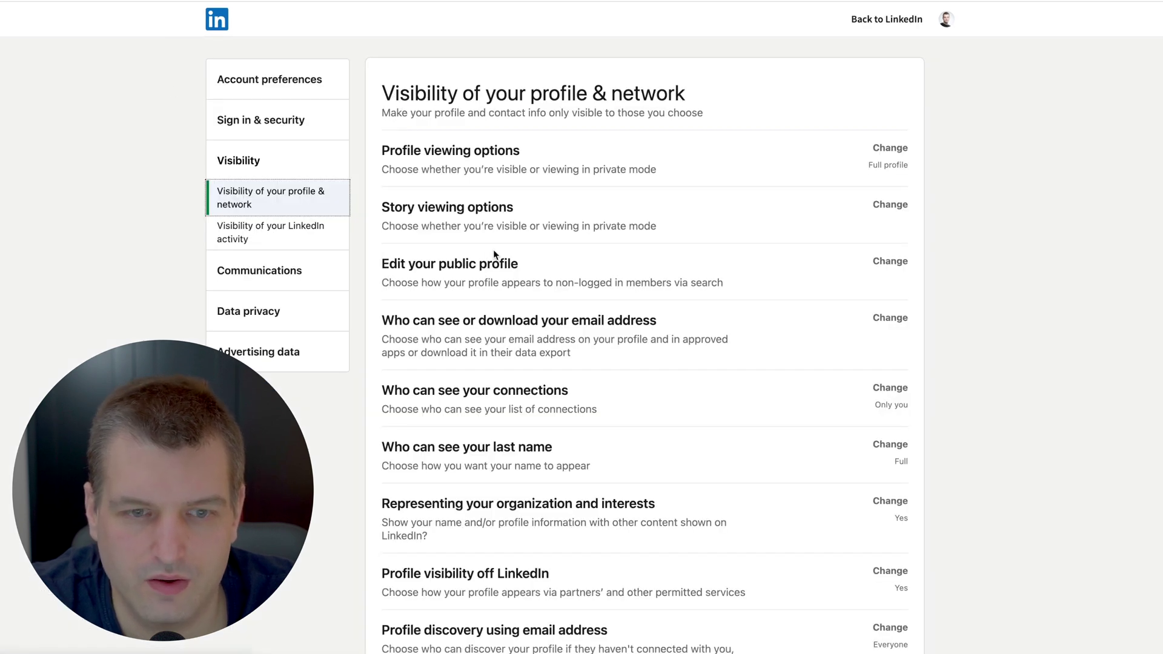
# - Set who can see your email address to 'Only visible to me'
pyautogui.click(457, 331)
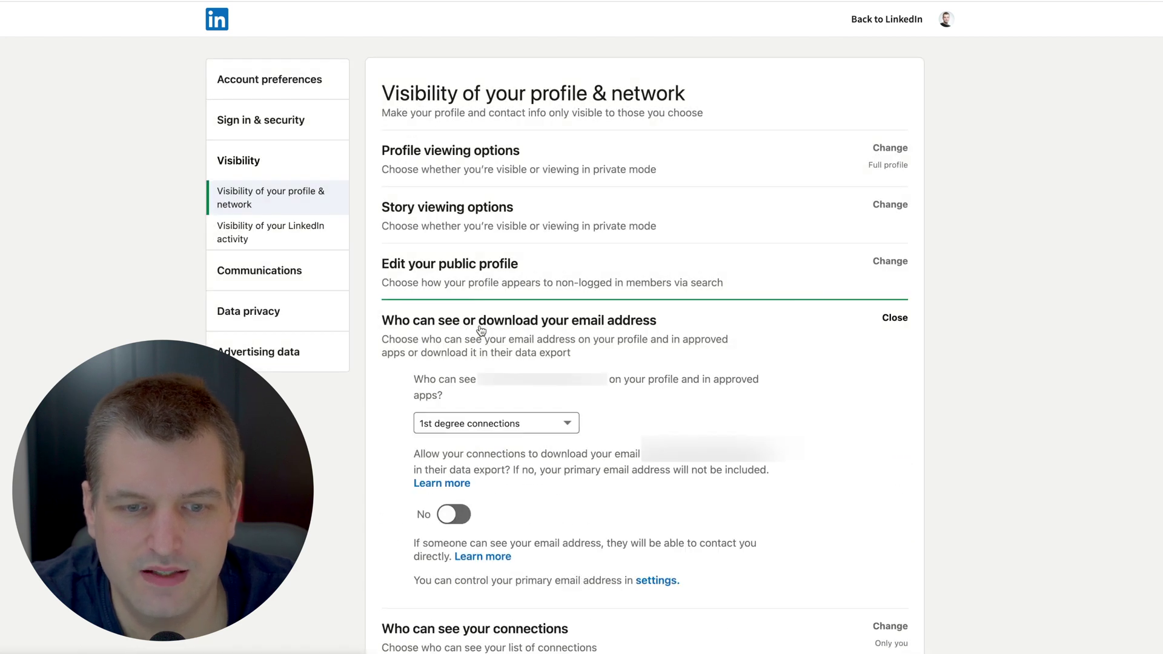
pyautogui.click(469, 422)
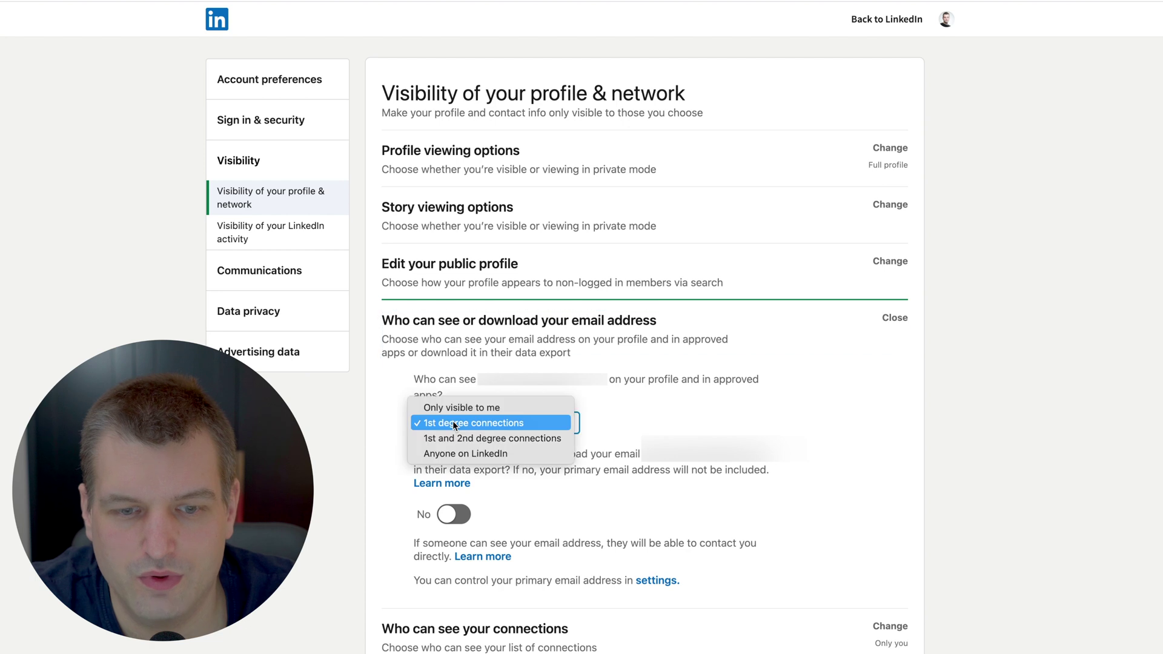
pyautogui.click(464, 408)
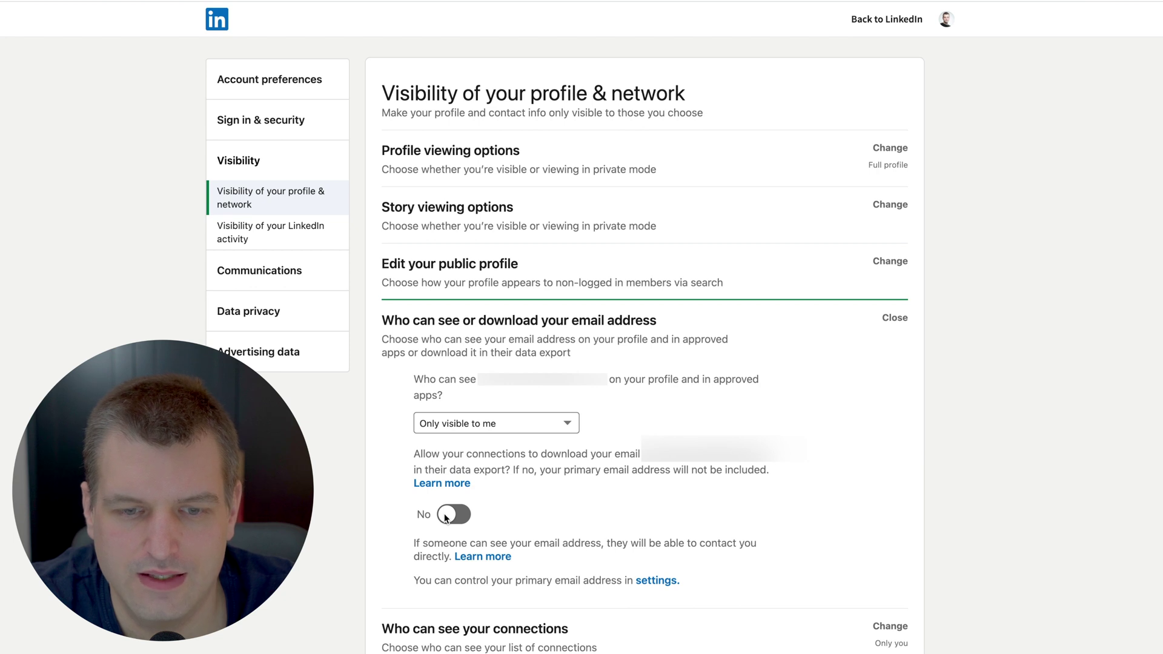
# - Keep connections visible only to you and leave the last name display unchanged
pyautogui.click(904, 326)
pyautogui.scroll(-3, 659, 213)
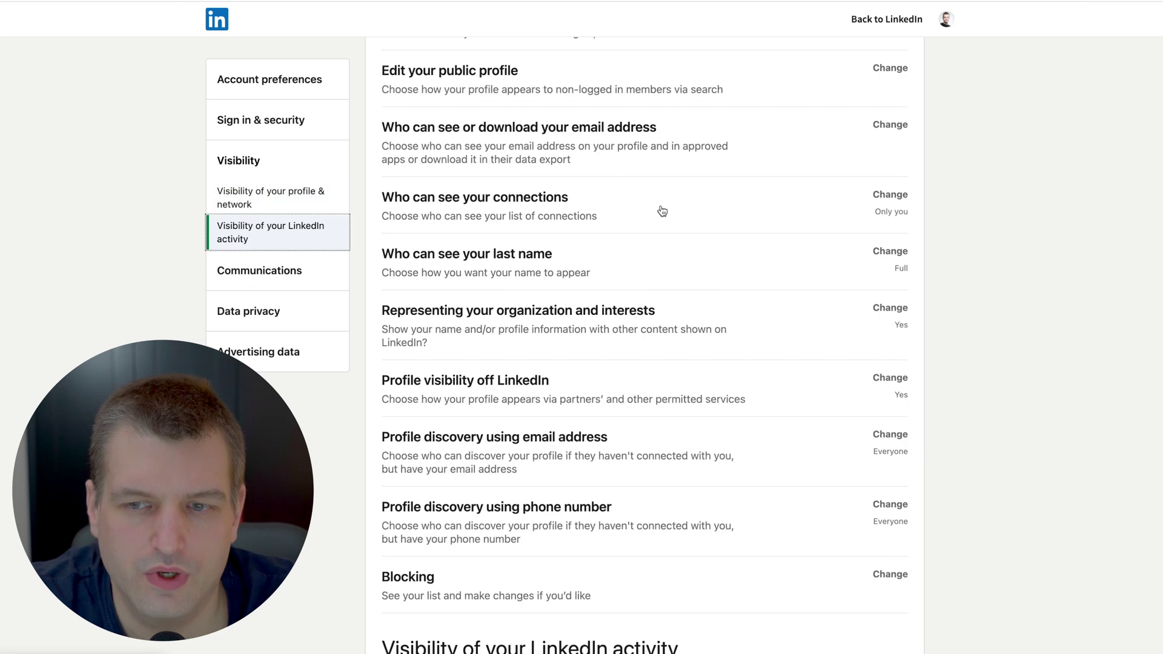
pyautogui.click(659, 213)
pyautogui.click(432, 270)
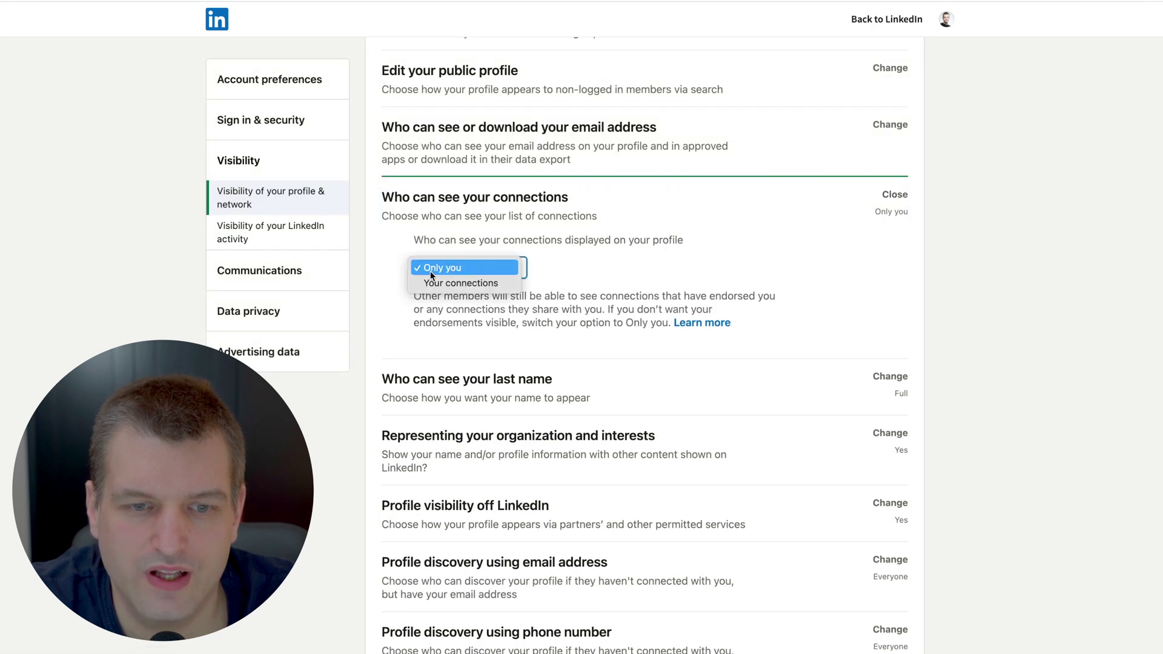
pyautogui.click(757, 216)
pyautogui.click(757, 216)
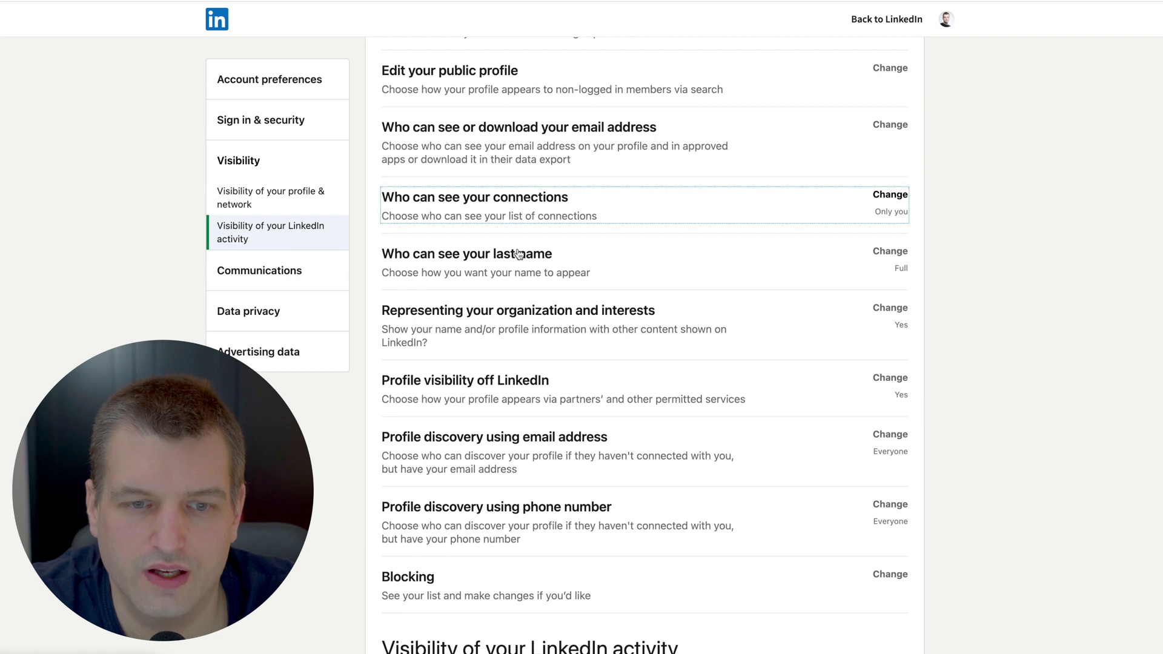
pyautogui.click(600, 270)
pyautogui.scroll(-3, 568, 293)
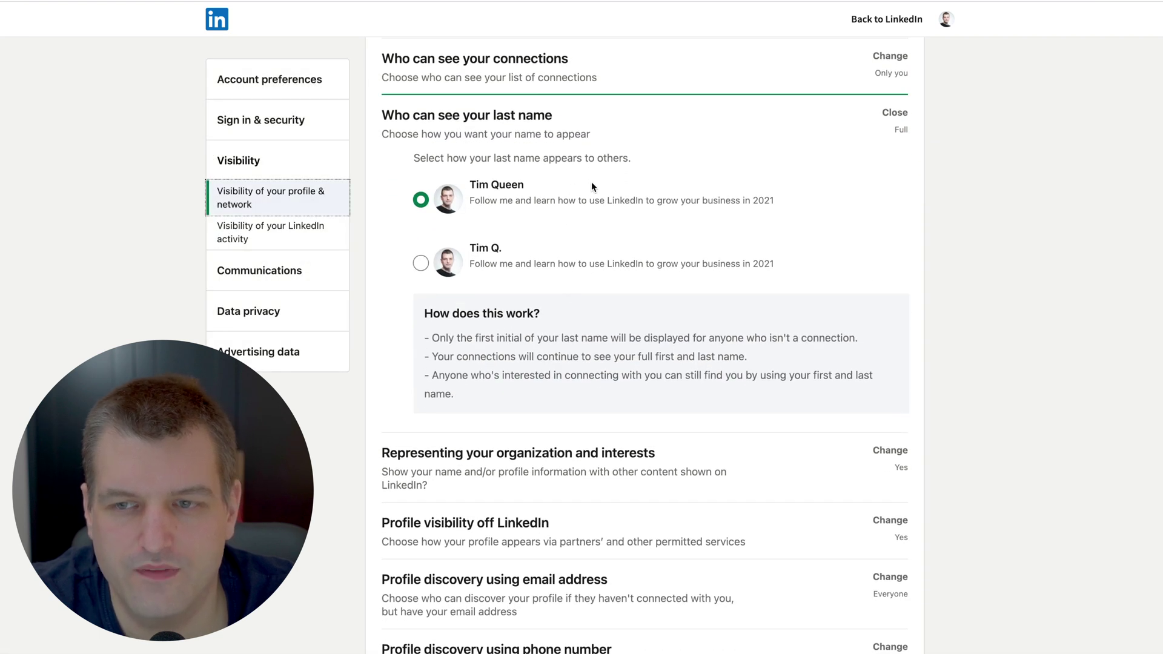
pyautogui.click(865, 124)
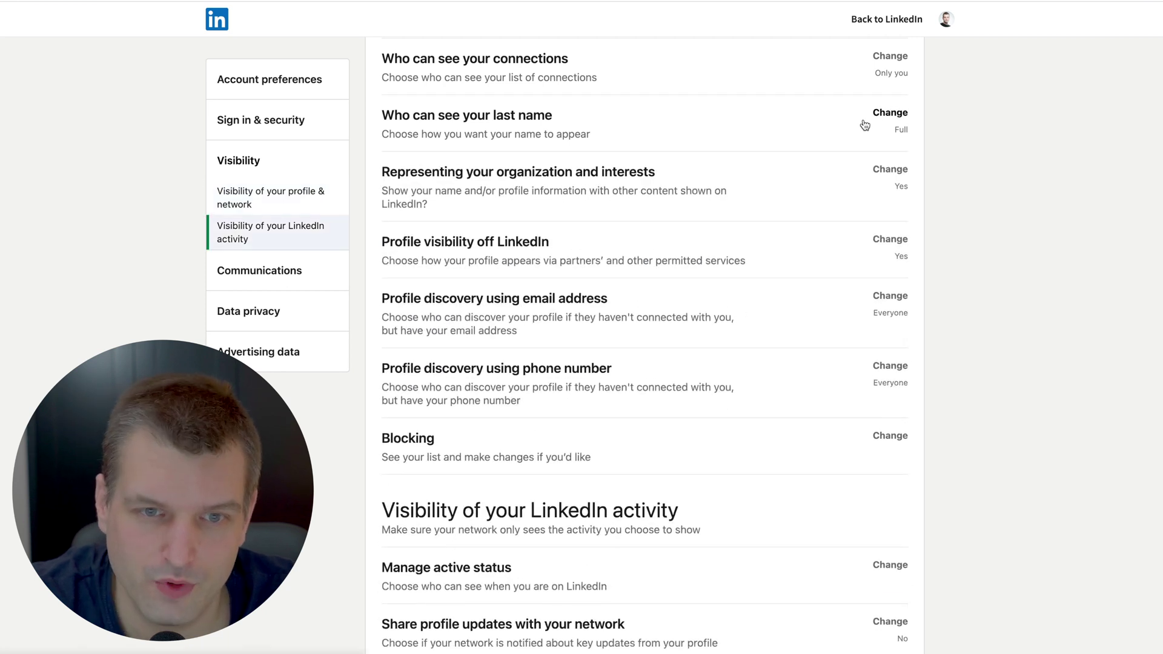
# - Set 'Representing your organization and interests' and 'Profile visibility off LinkedIn' to No
pyautogui.click(585, 192)
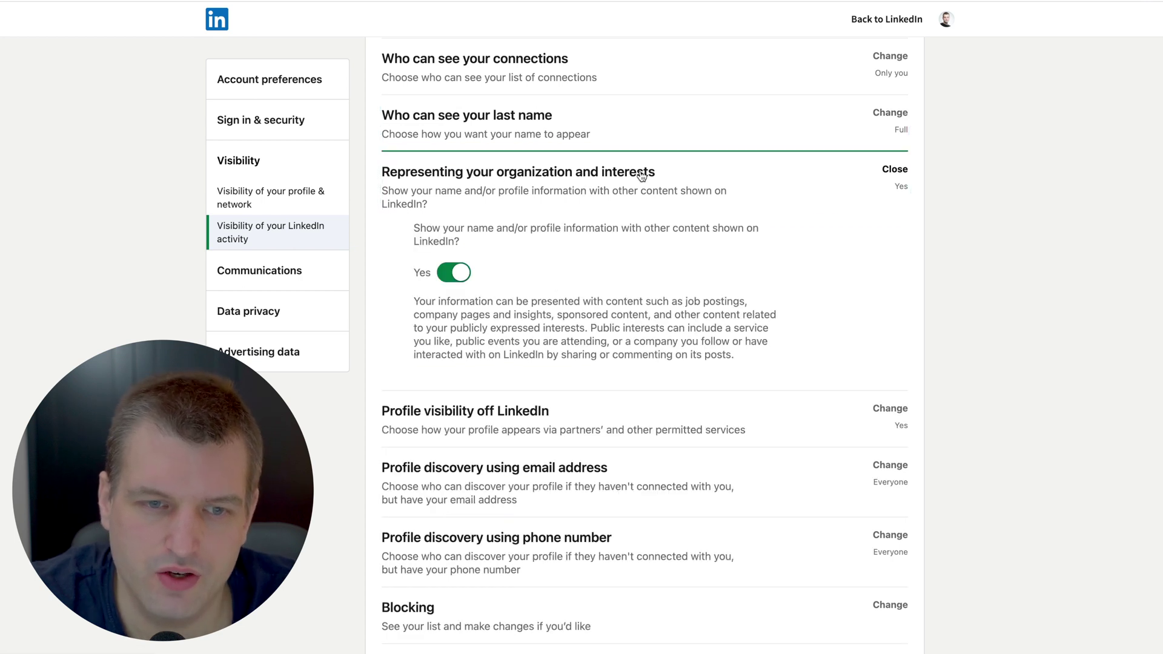
pyautogui.click(453, 274)
pyautogui.click(662, 192)
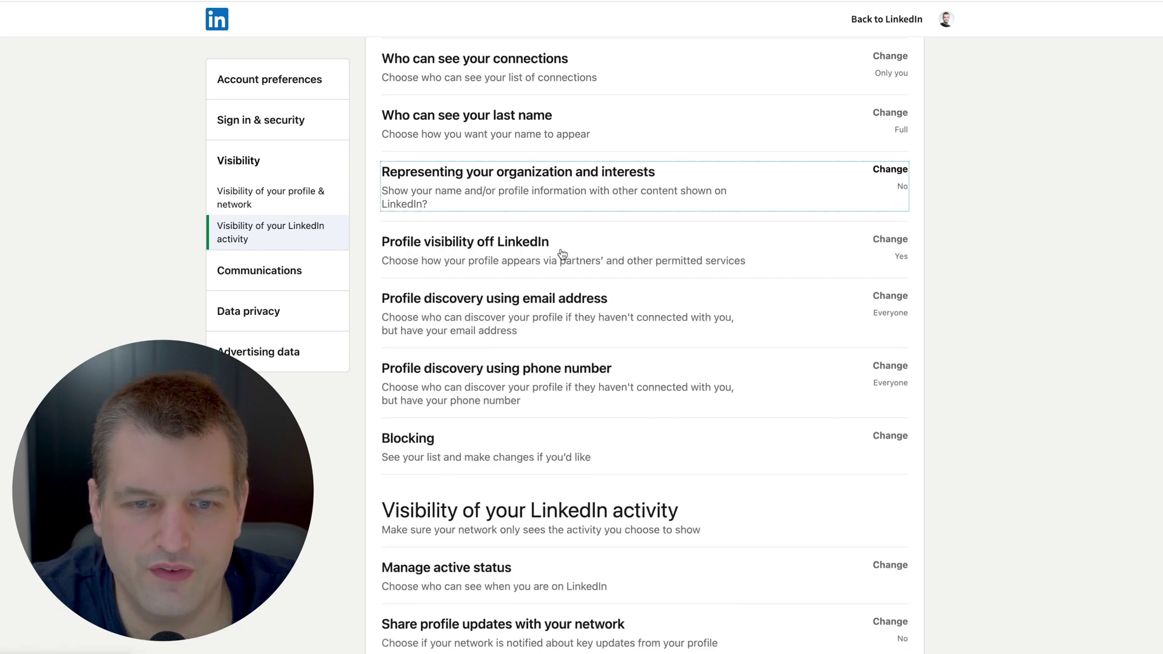
pyautogui.click(562, 254)
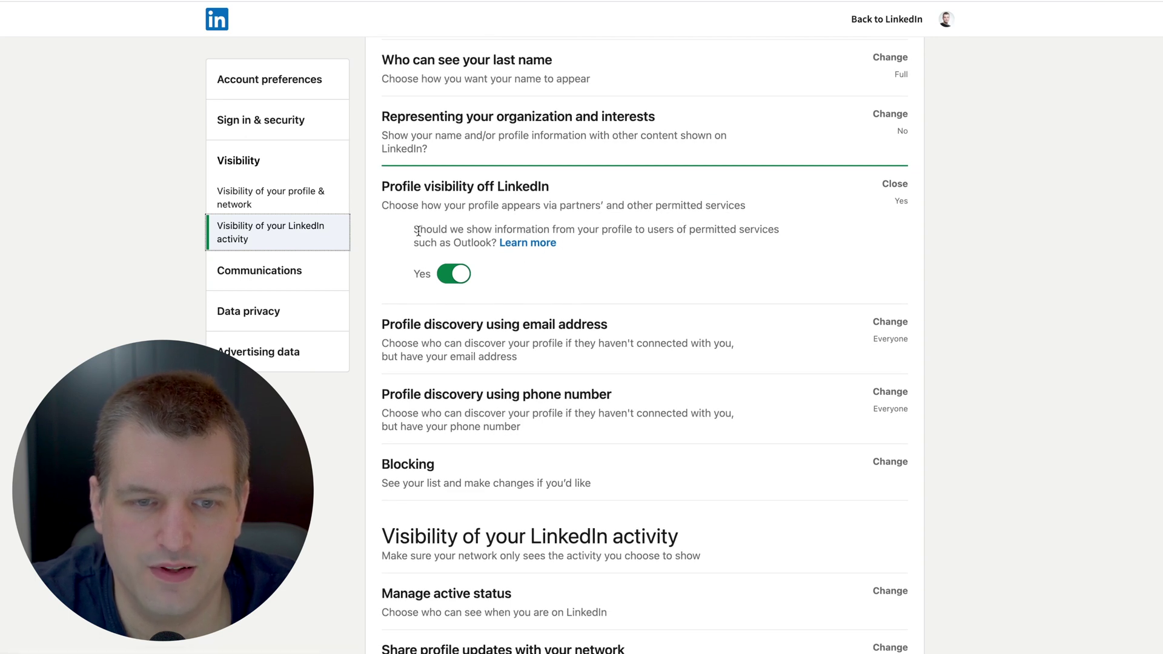
pyautogui.click(454, 274)
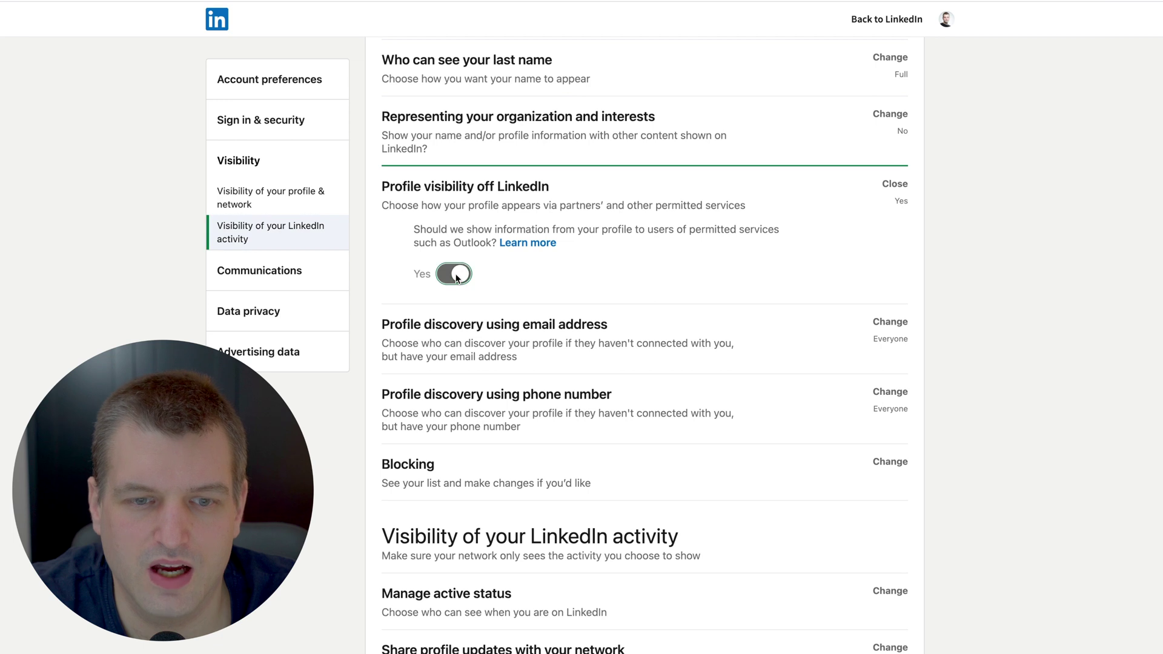
pyautogui.click(524, 192)
pyautogui.click(512, 267)
# - Set profile discovery by email address to Nobody
pyautogui.scroll(-2, 439, 185)
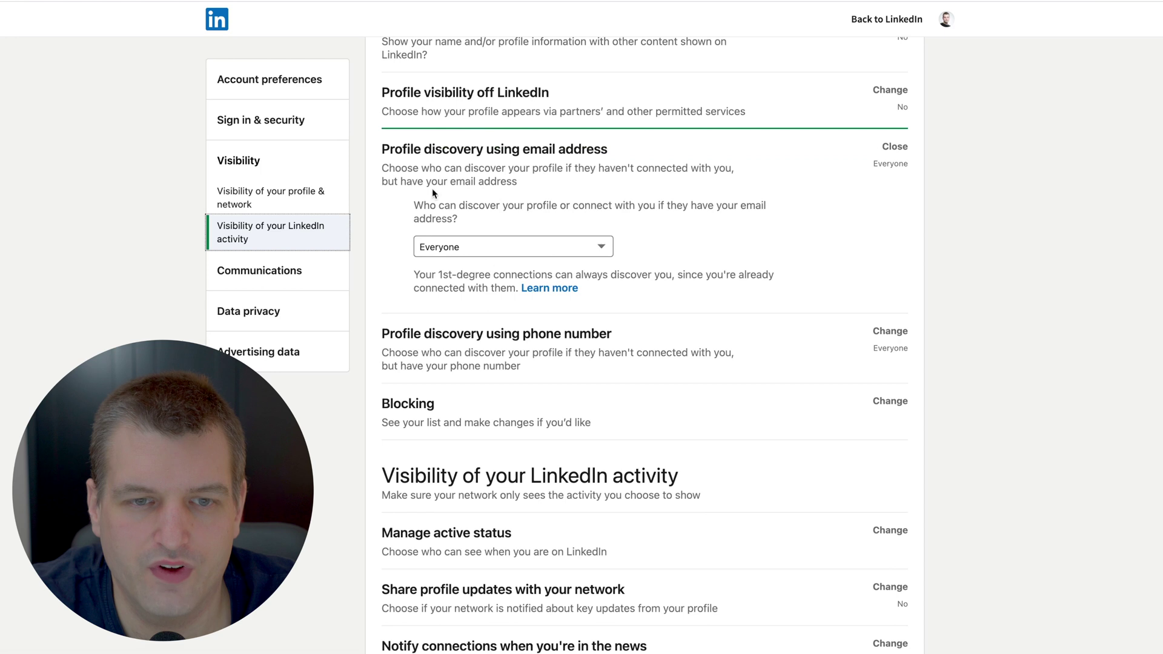
pyautogui.click(498, 247)
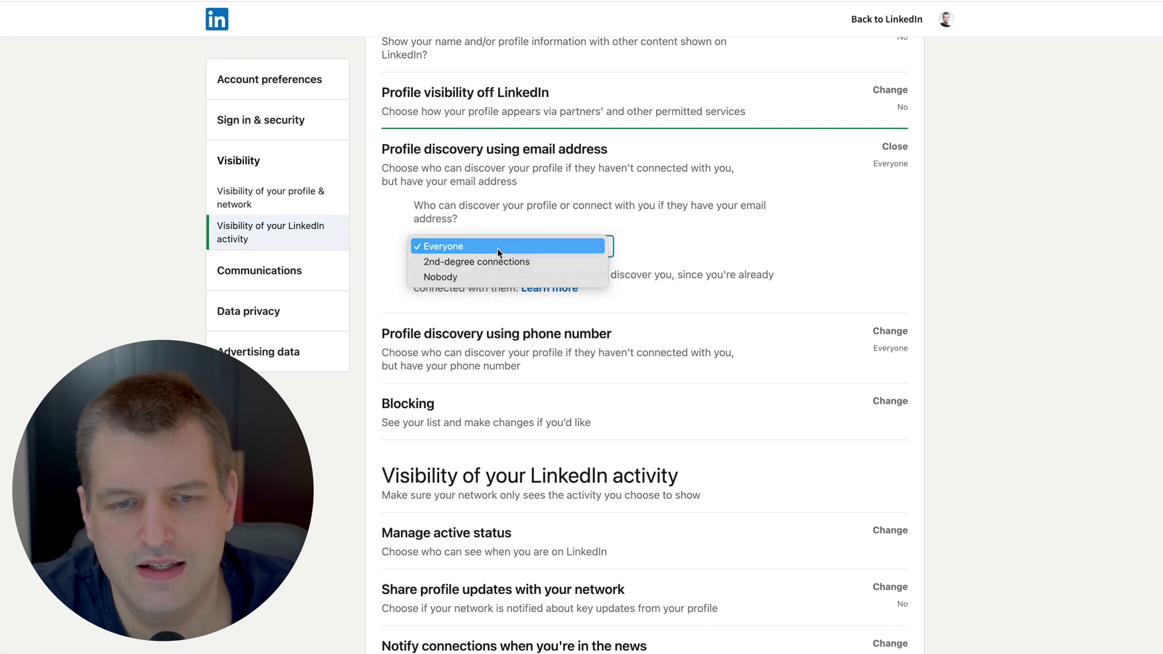
pyautogui.click(496, 247)
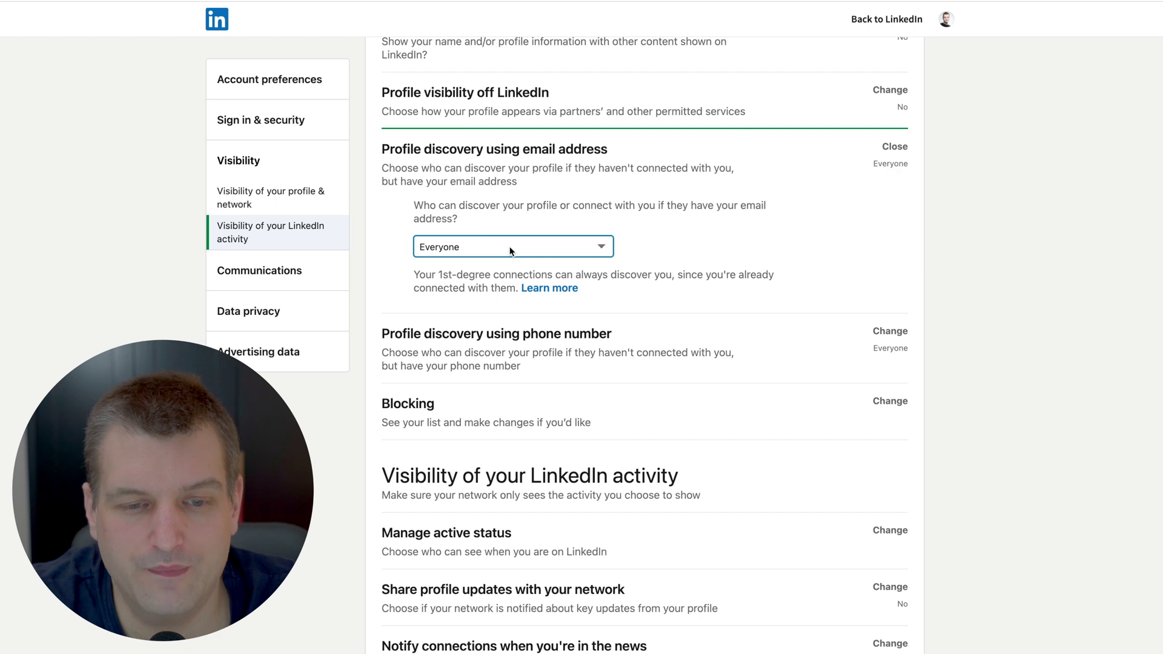
pyautogui.click(510, 250)
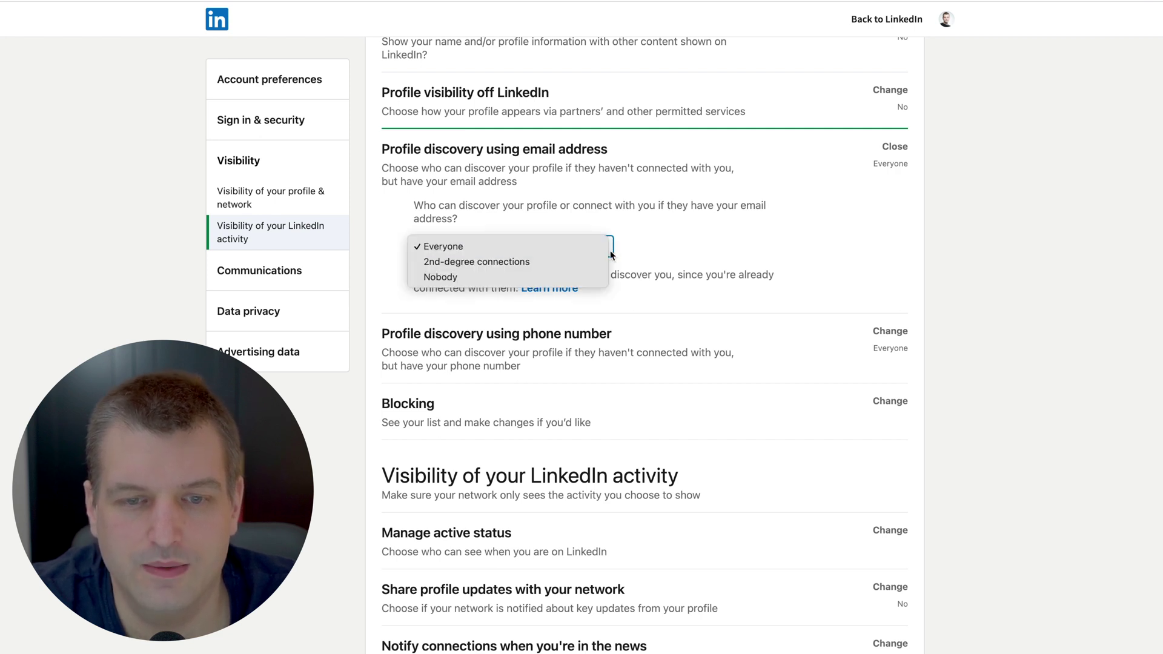
pyautogui.click(568, 277)
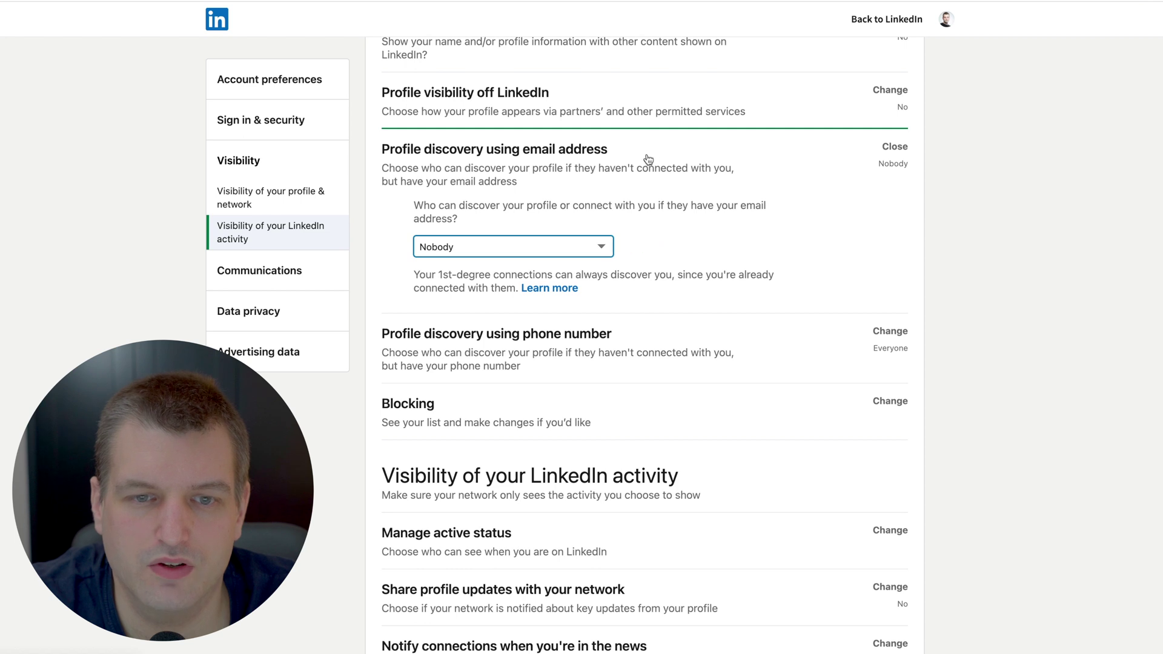
pyautogui.click(588, 168)
# - Set profile discovery by phone number to Nobody
pyautogui.click(485, 244)
pyautogui.click(515, 316)
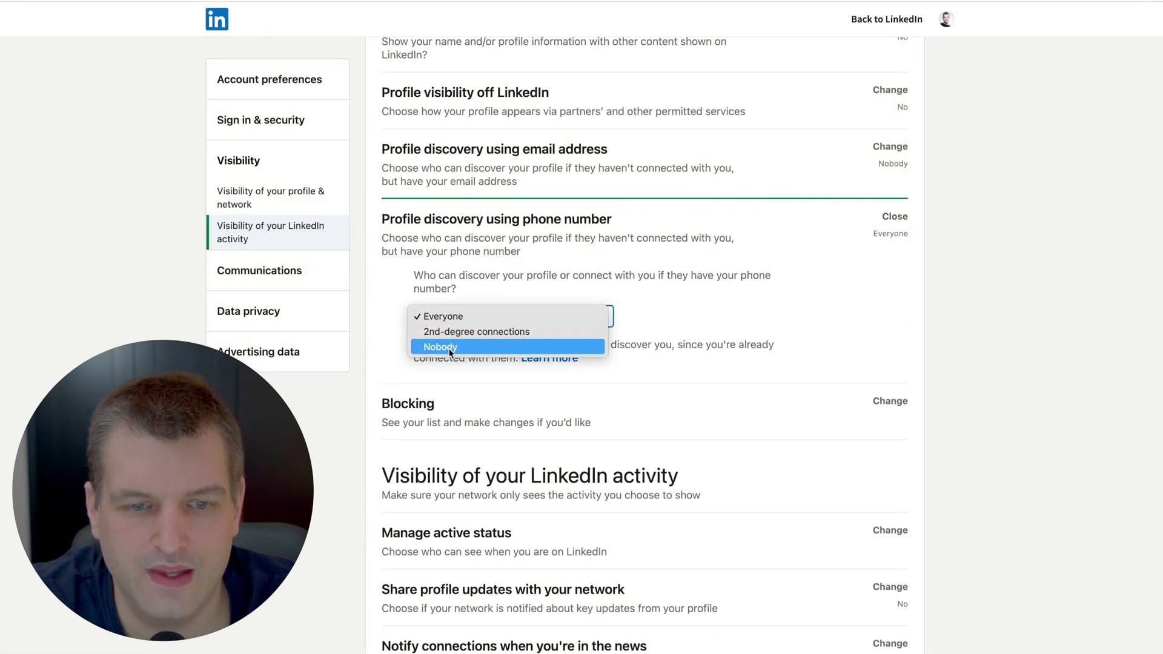
pyautogui.click(447, 346)
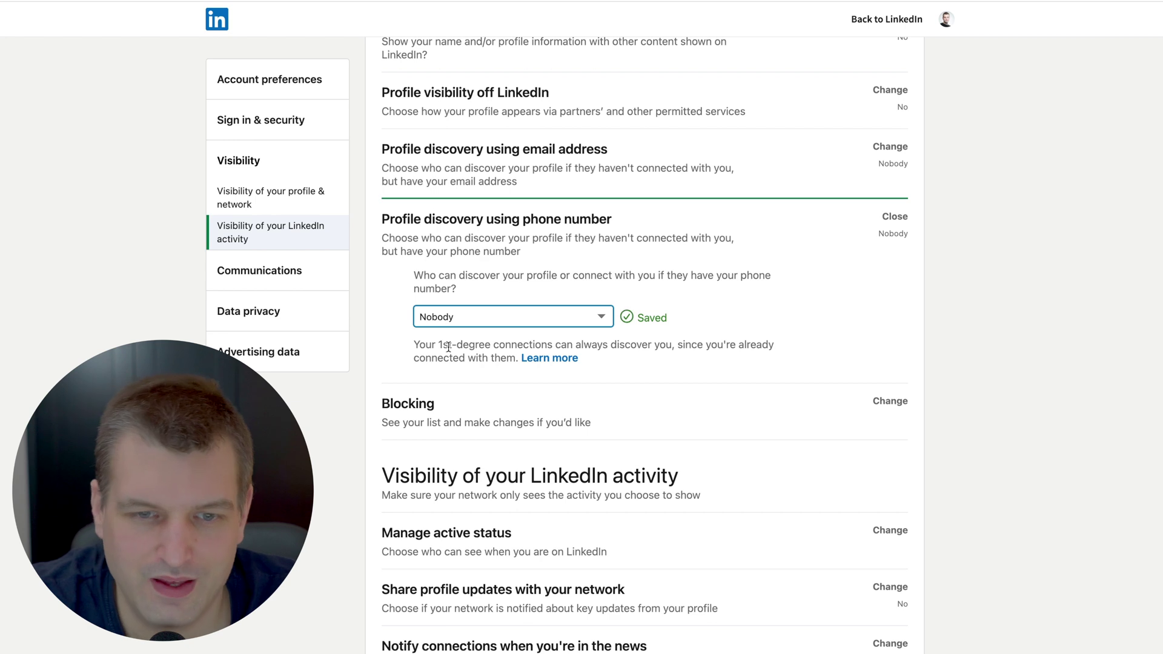
pyautogui.click(598, 242)
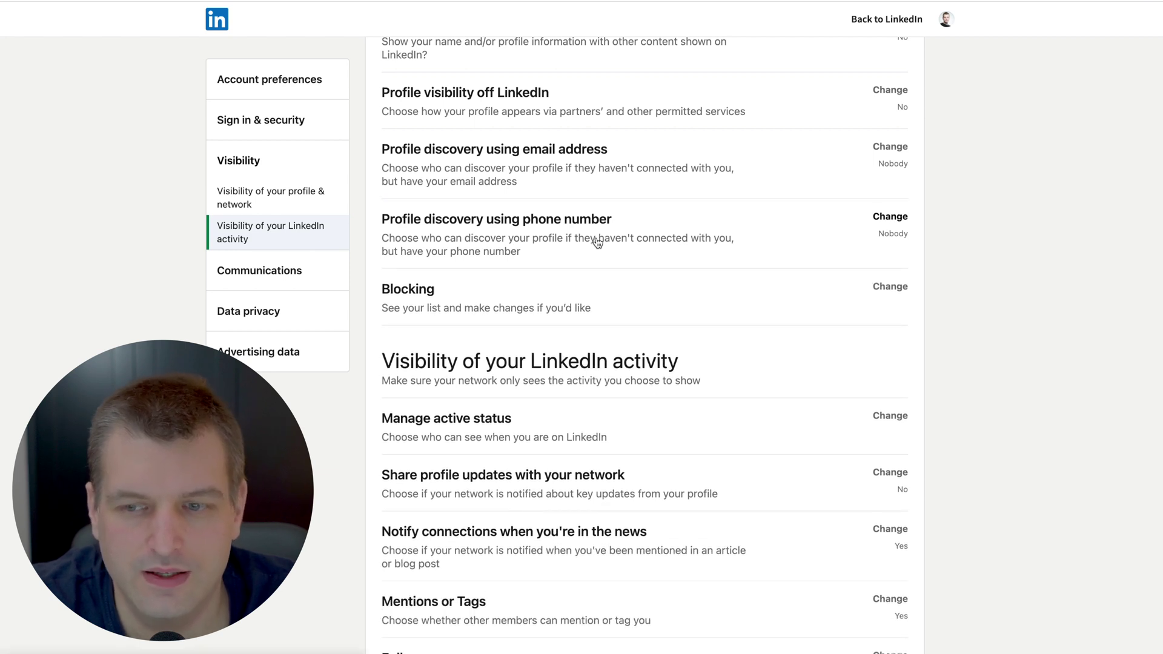
# - Set Manage active status to No one
pyautogui.scroll(-1, 598, 242)
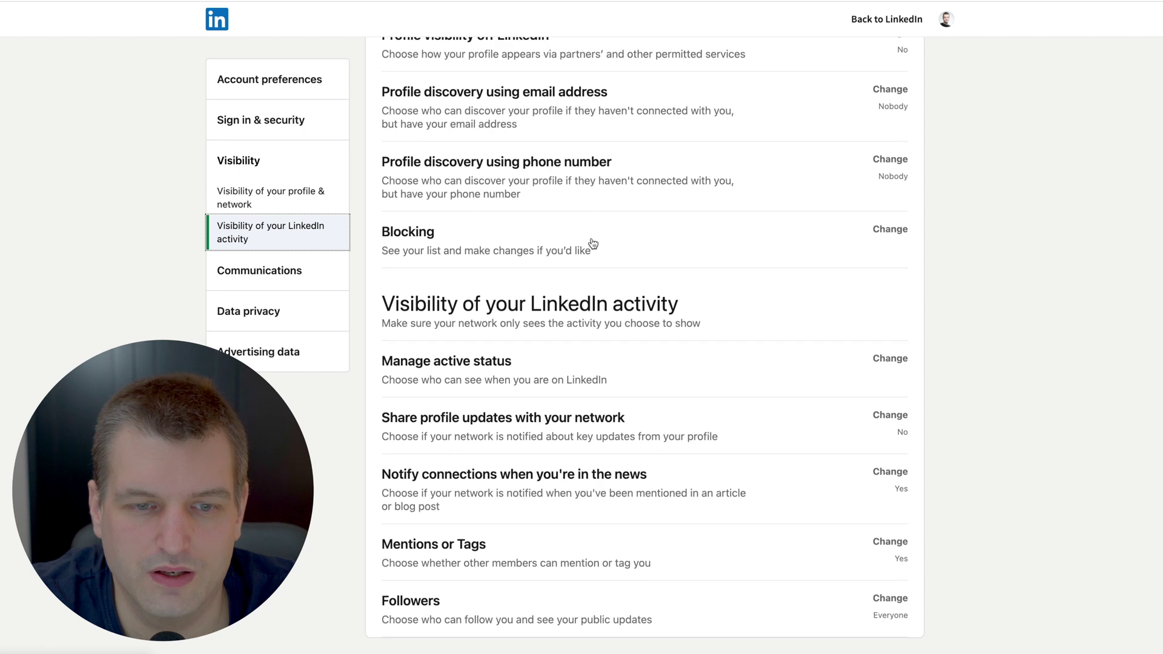
pyautogui.scroll(-2, 597, 241)
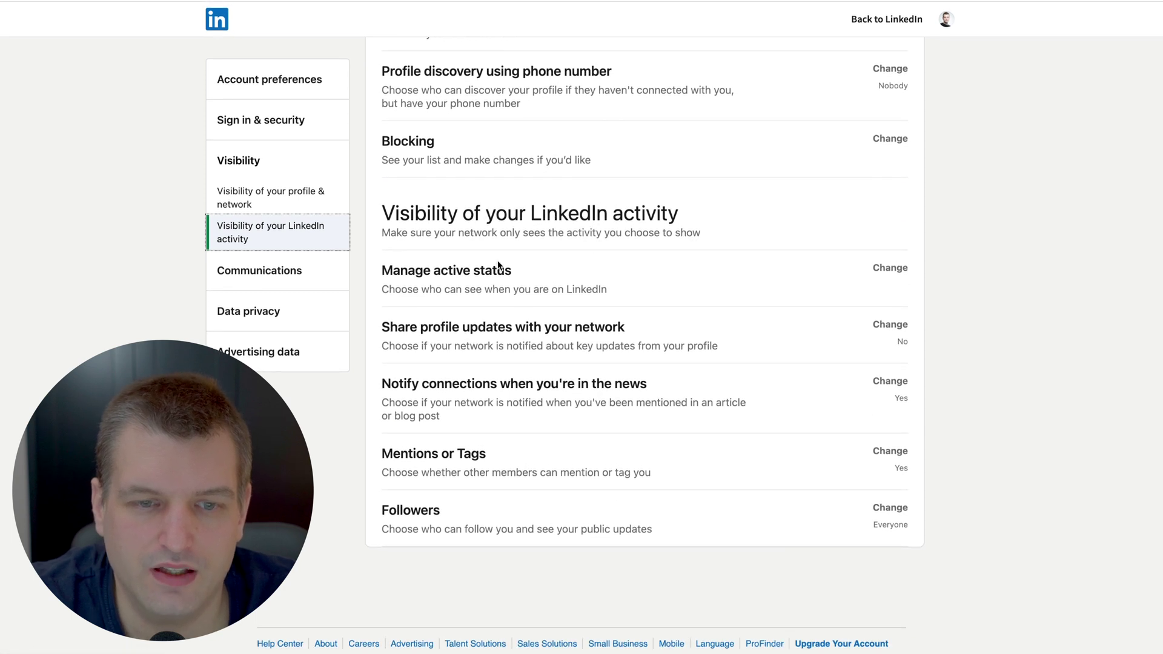
pyautogui.click(484, 278)
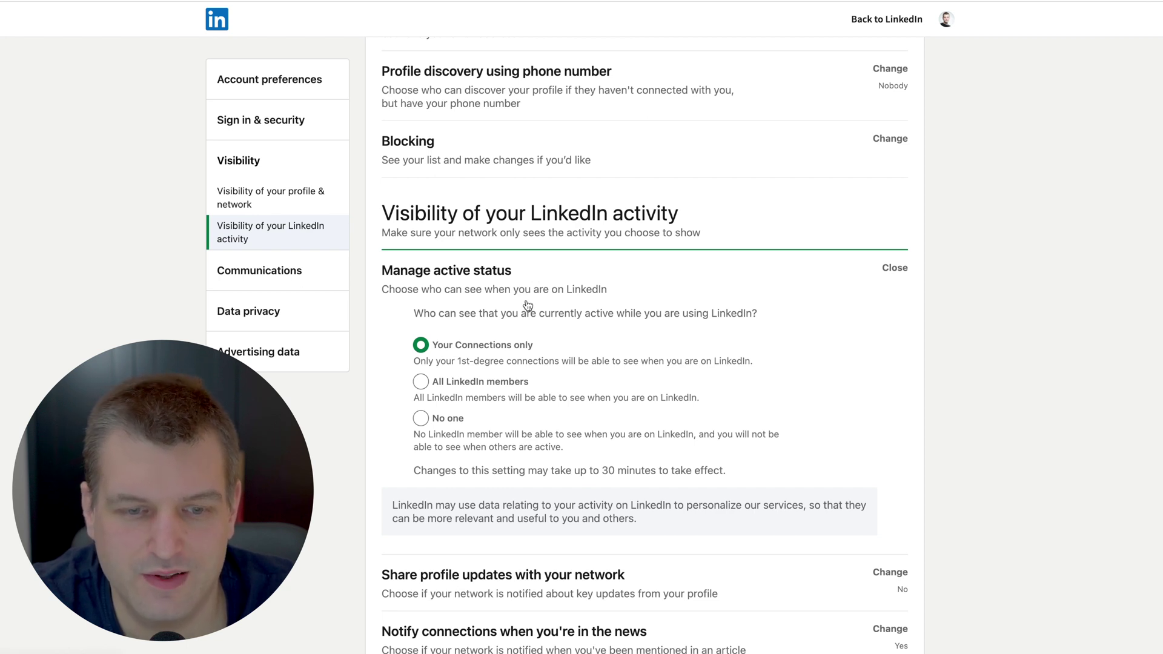
pyautogui.click(422, 418)
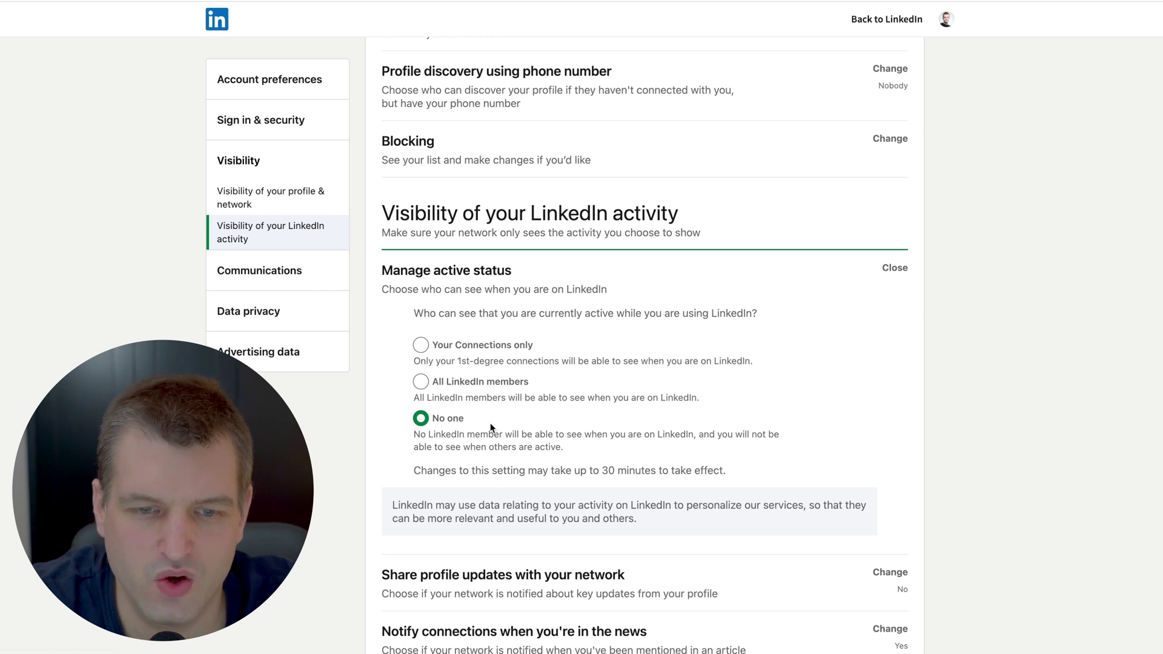
pyautogui.click(609, 275)
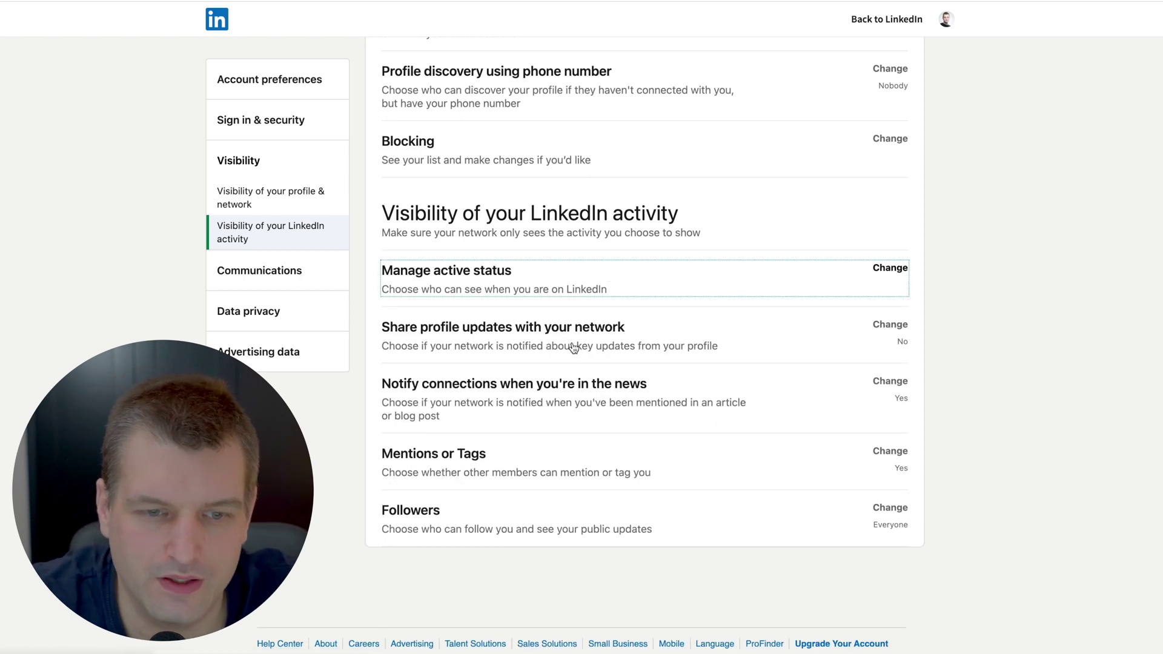
# - Check Share profile updates and leave it at No
pyautogui.click(783, 340)
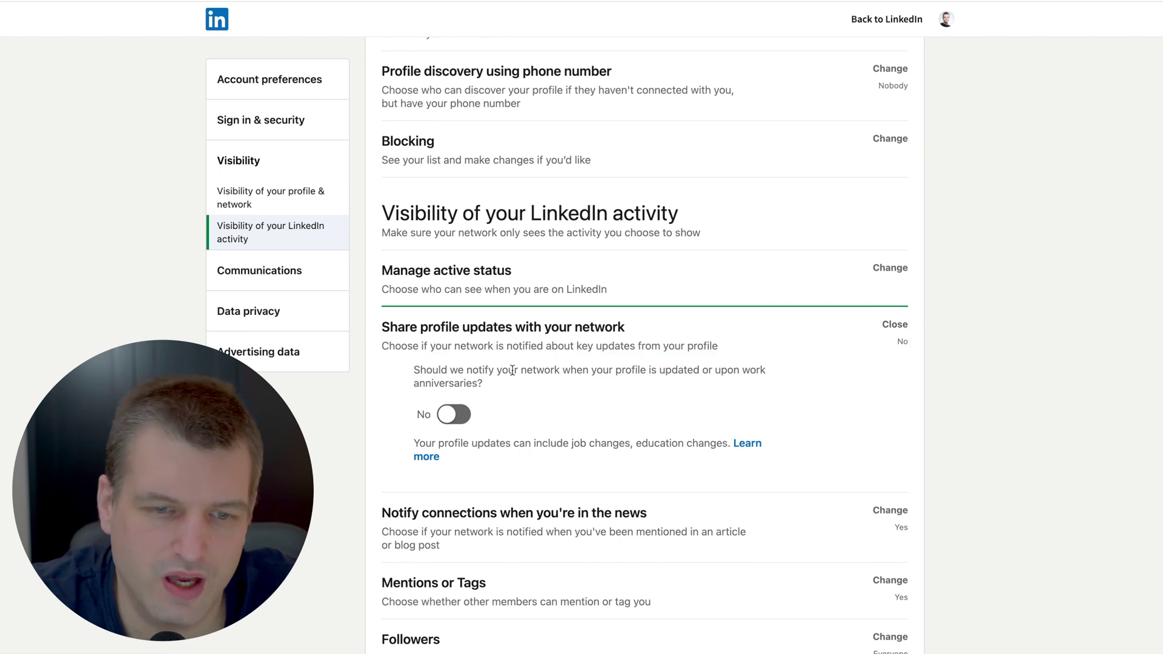
pyautogui.click(903, 342)
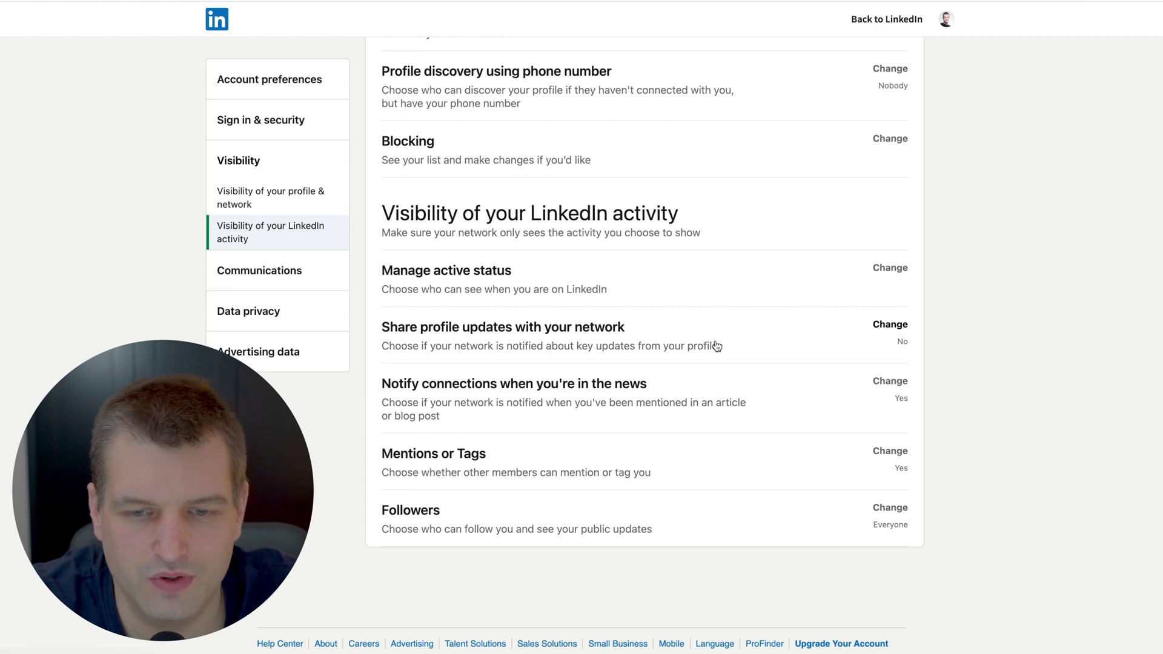
pyautogui.click(530, 387)
# - Set Notify connections about news mentions and Mentions or Tags to No
pyautogui.scroll(-3, 610, 357)
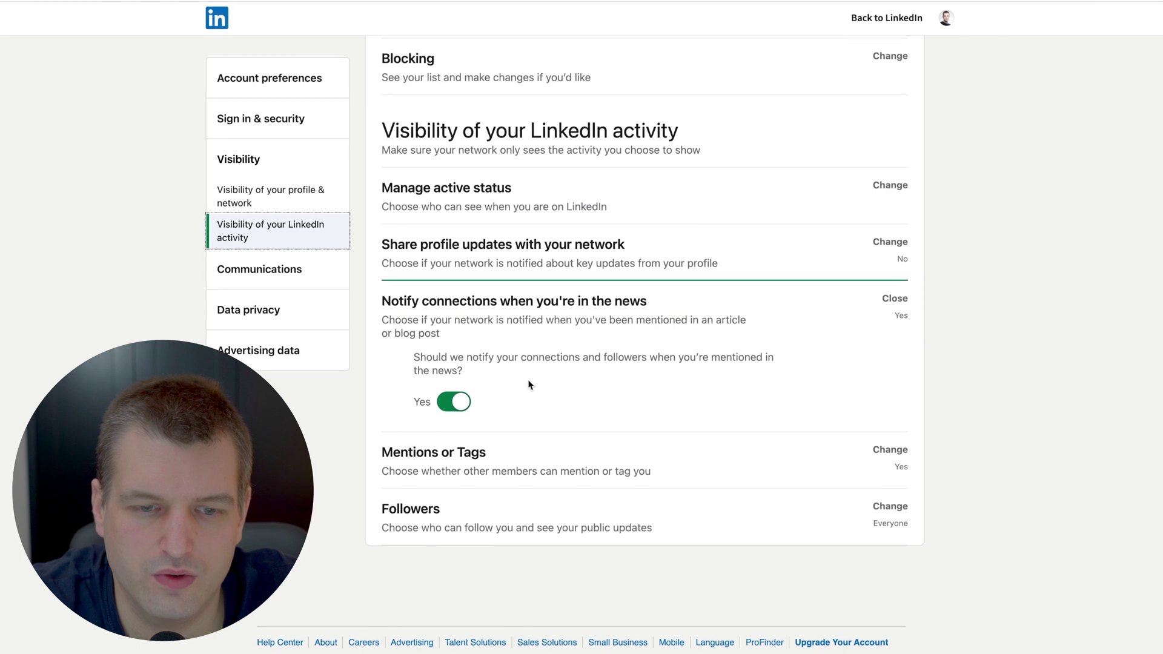
pyautogui.click(451, 403)
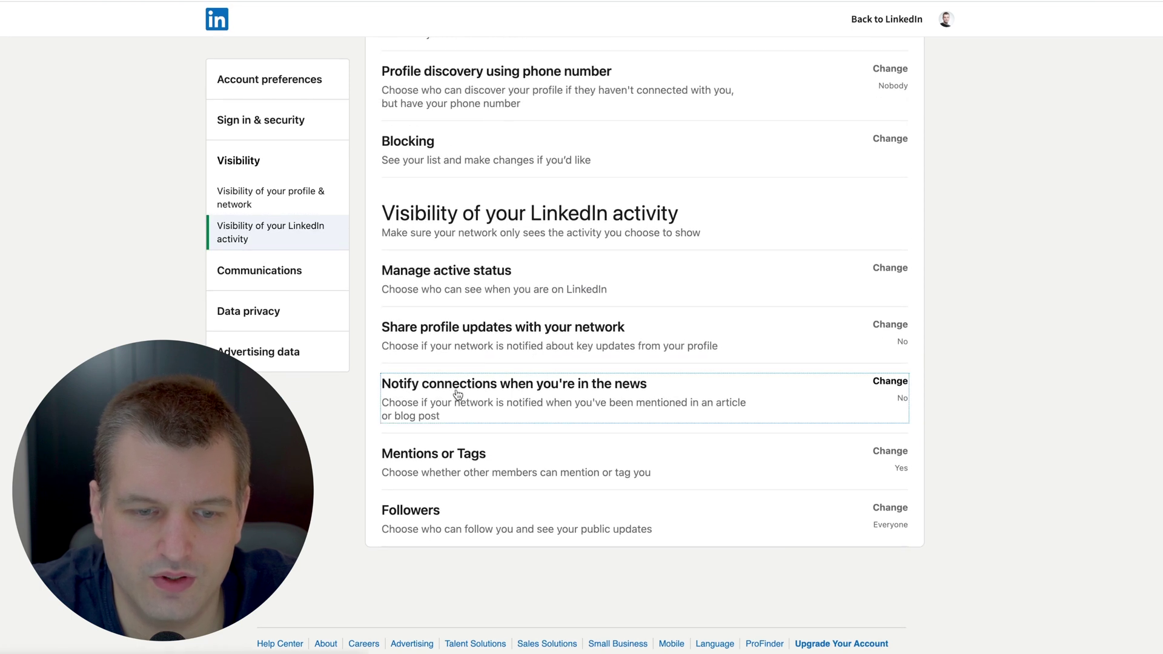
pyautogui.click(414, 455)
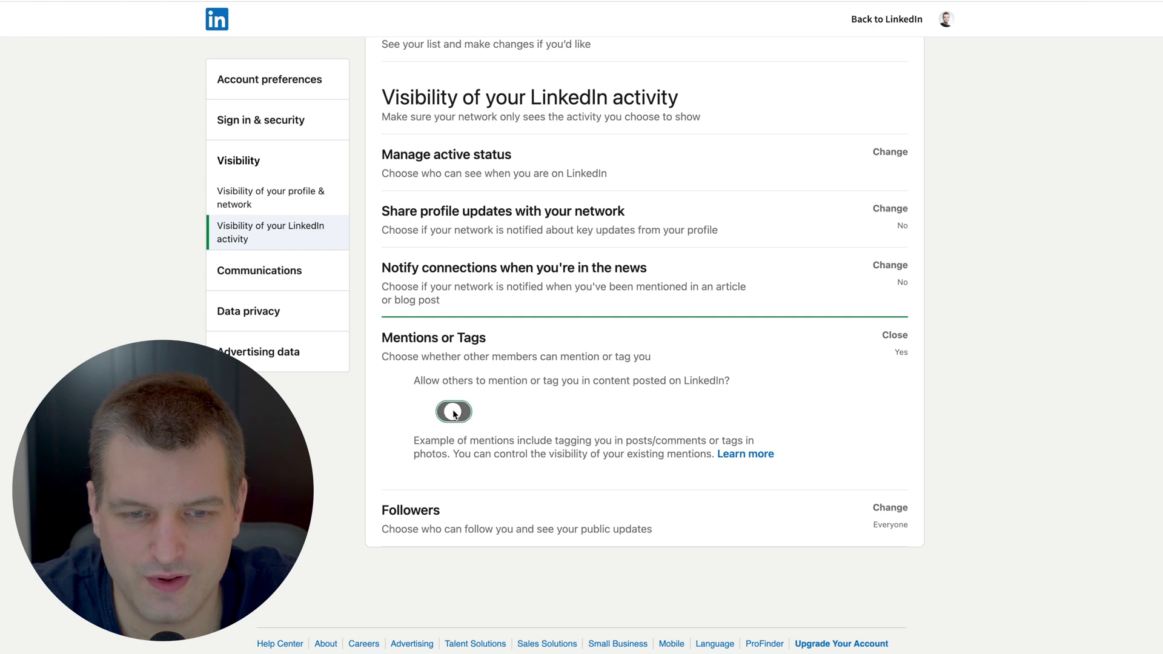
pyautogui.scroll(1, 466, 393)
pyautogui.click(472, 397)
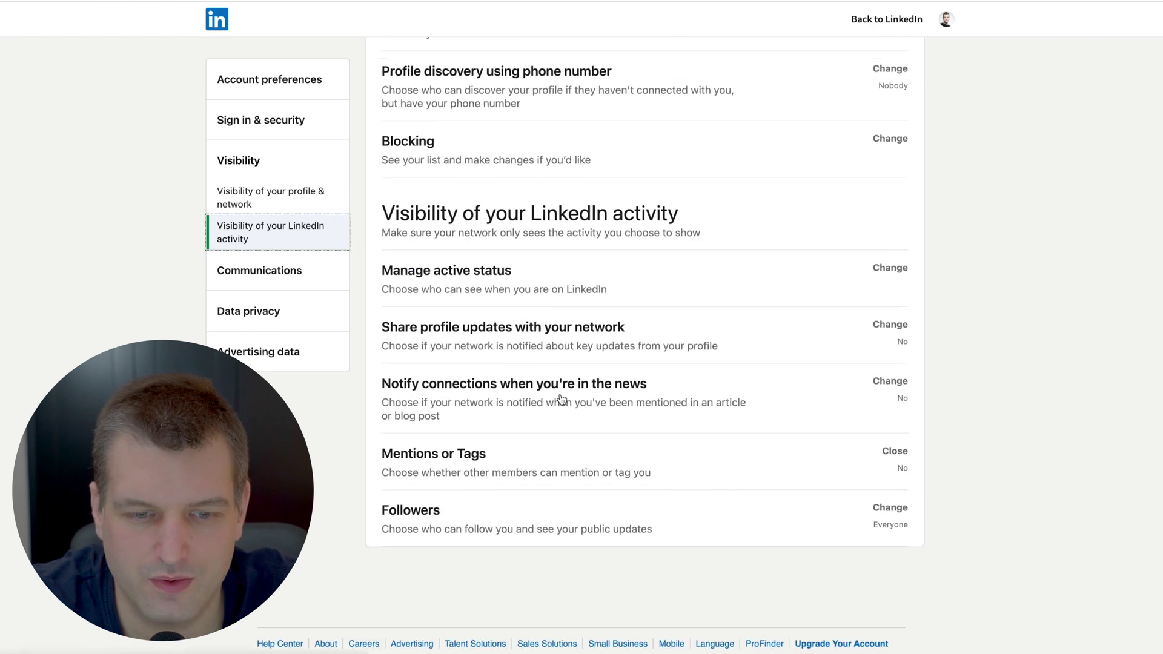
# - Keep followers as Everyone on LinkedIn and set Make follow primary to Yes
pyautogui.click(470, 511)
pyautogui.scroll(-3, 470, 509)
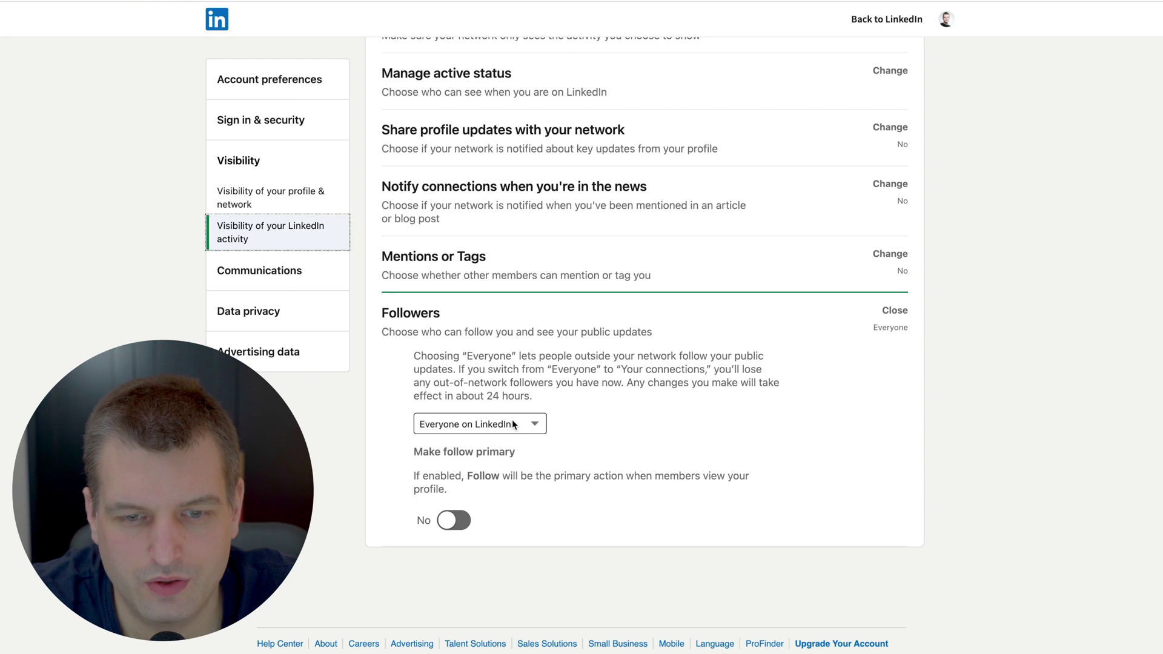
pyautogui.click(503, 424)
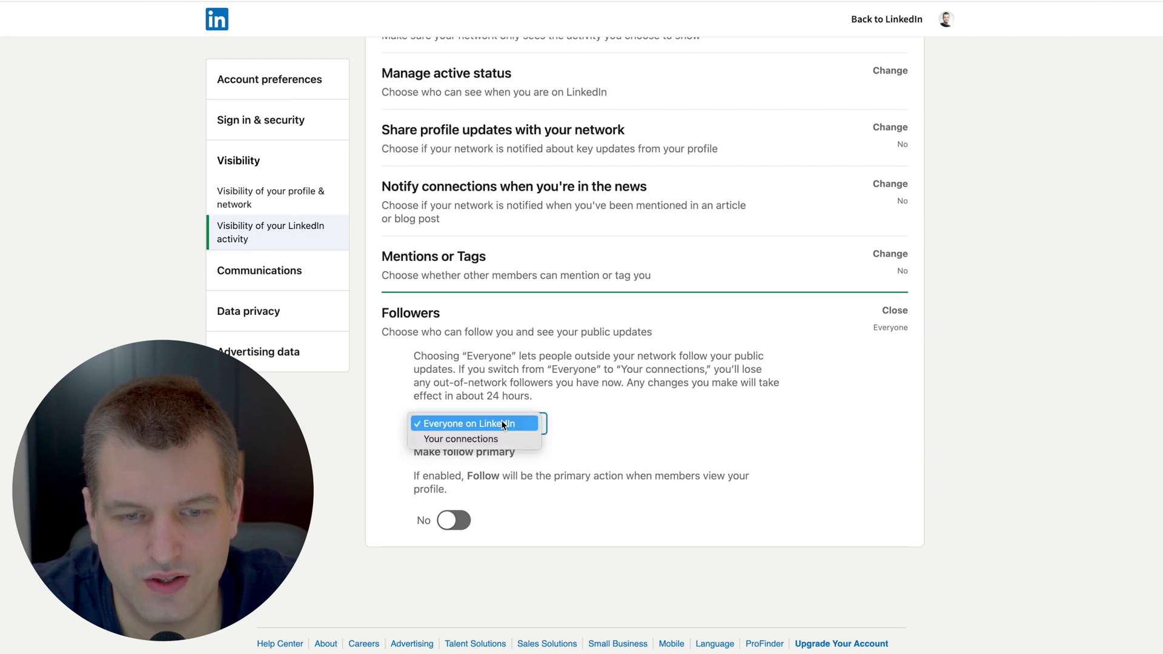
pyautogui.click(485, 423)
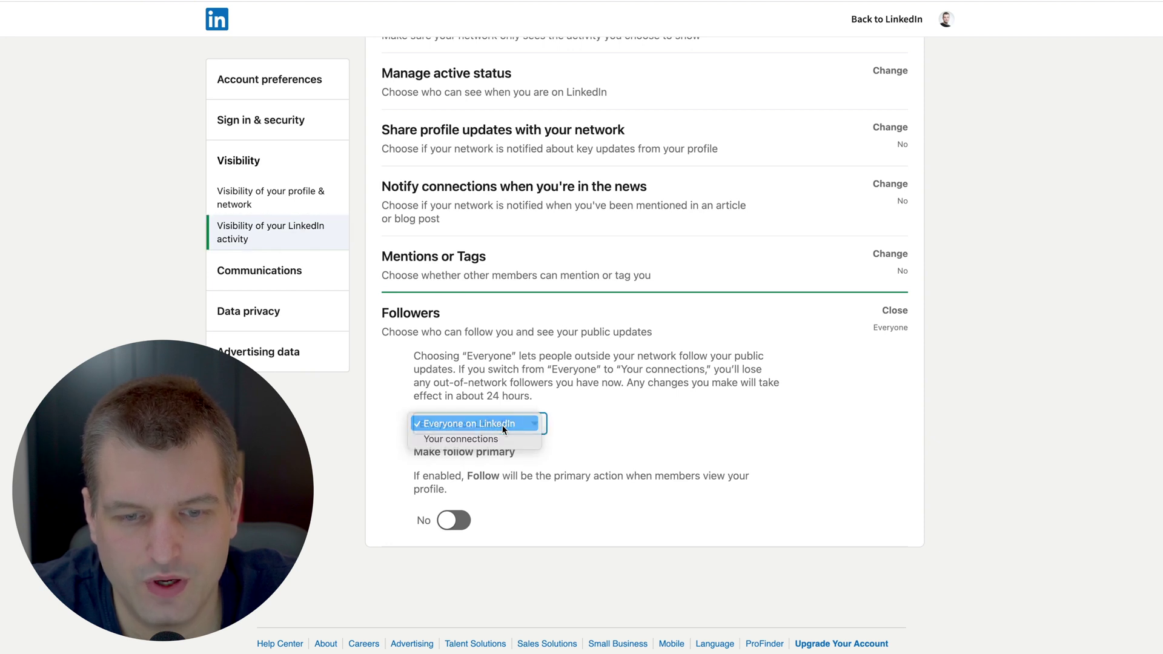
pyautogui.click(453, 524)
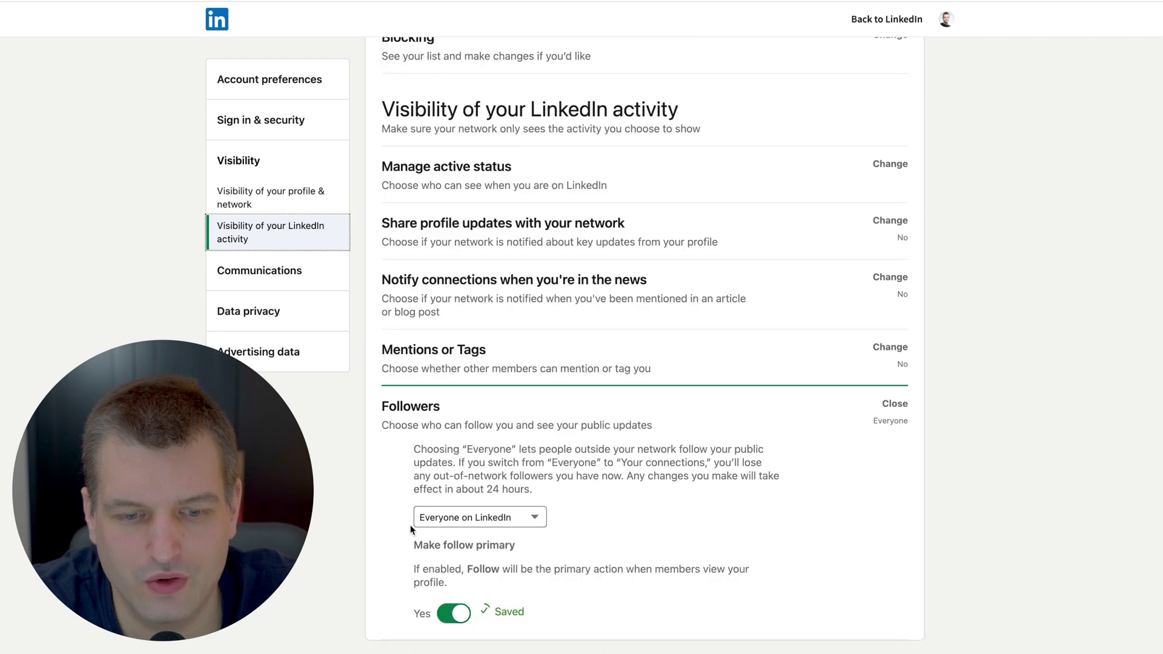
pyautogui.click(734, 423)
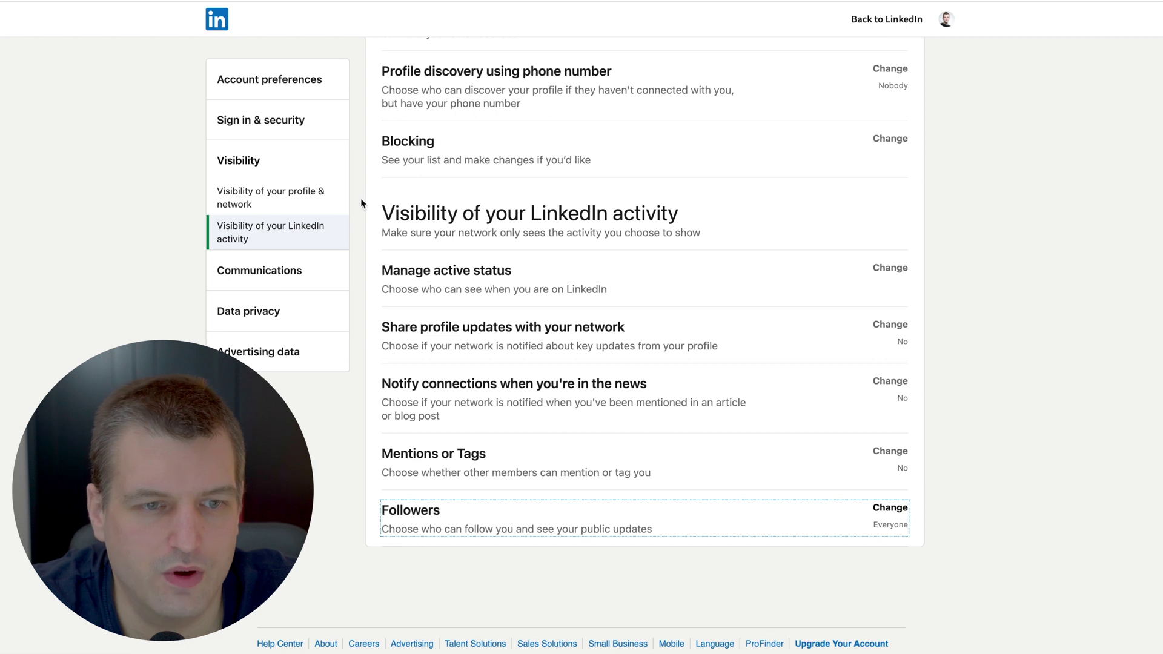
pyautogui.click(321, 194)
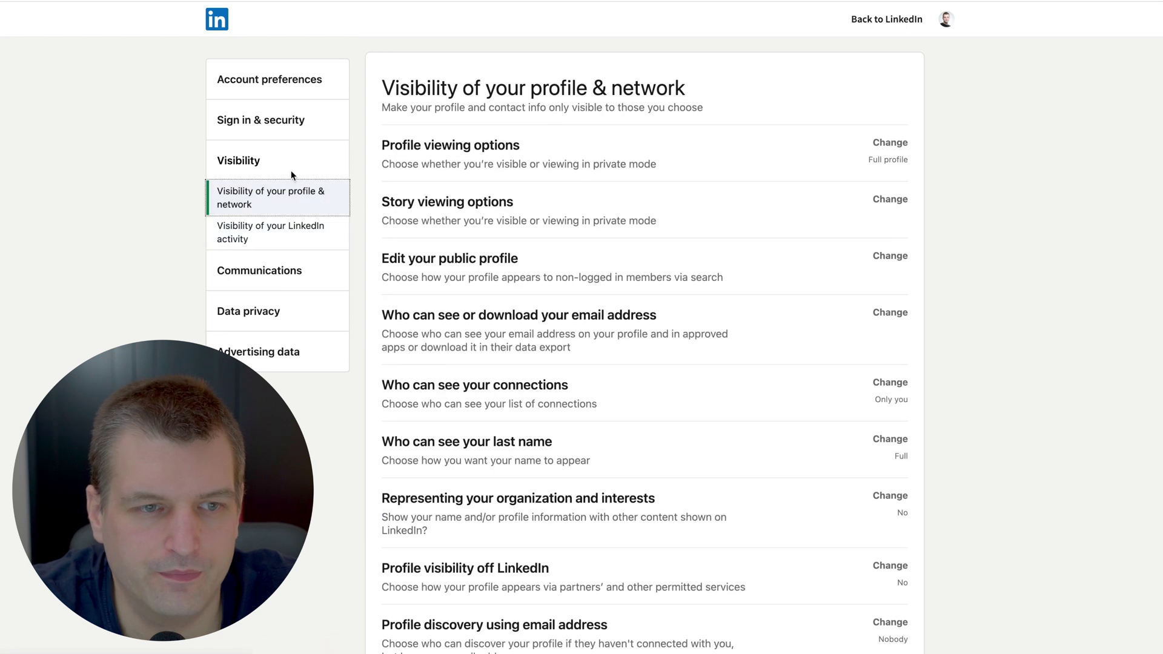
# - Glance at Sign in & security, then open Account preferences to see Profile information and Site preferences
pyautogui.click(299, 134)
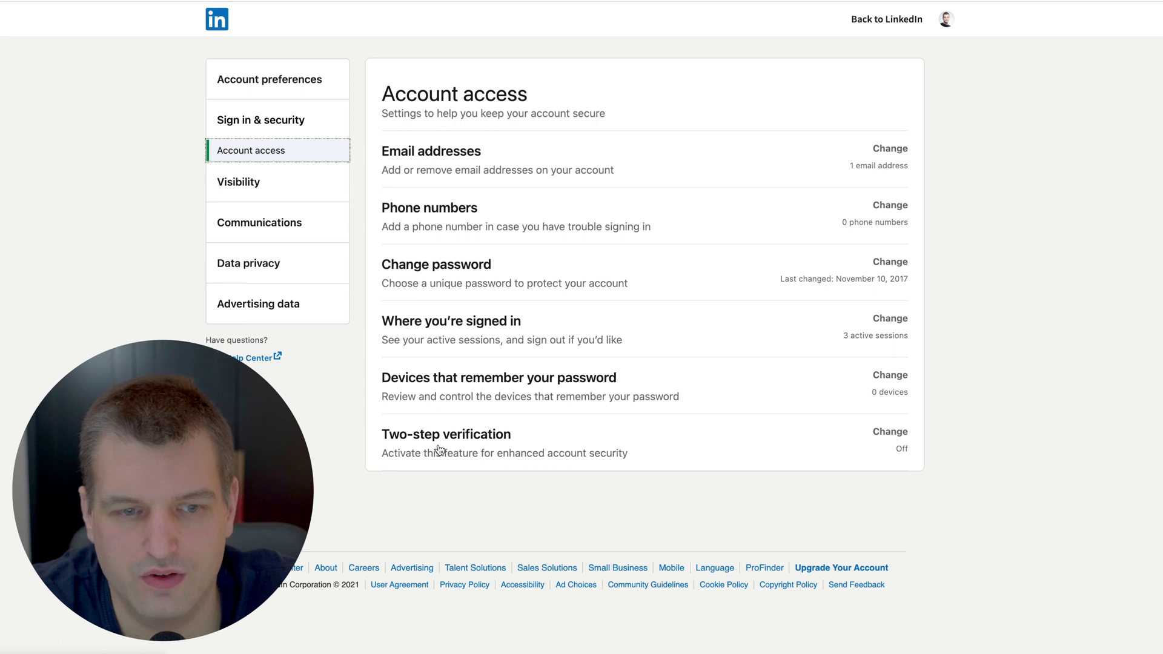
pyautogui.click(291, 81)
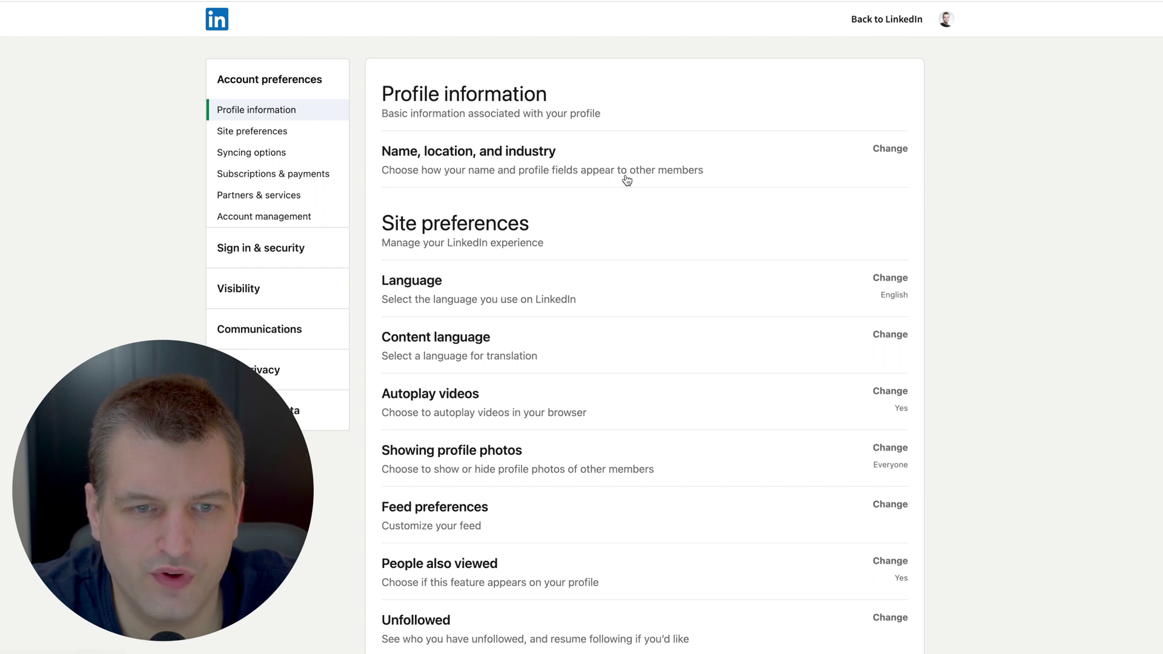
# - In the Content language setting, keep English as the translation language
pyautogui.scroll(-5, 517, 236)
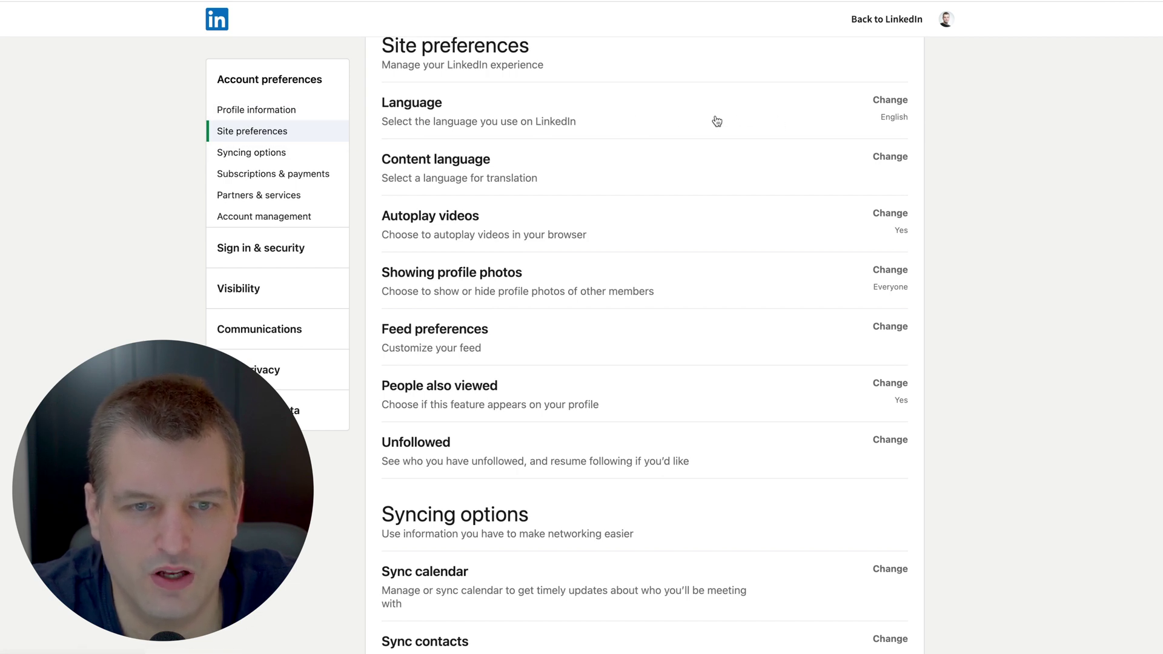
pyautogui.click(583, 179)
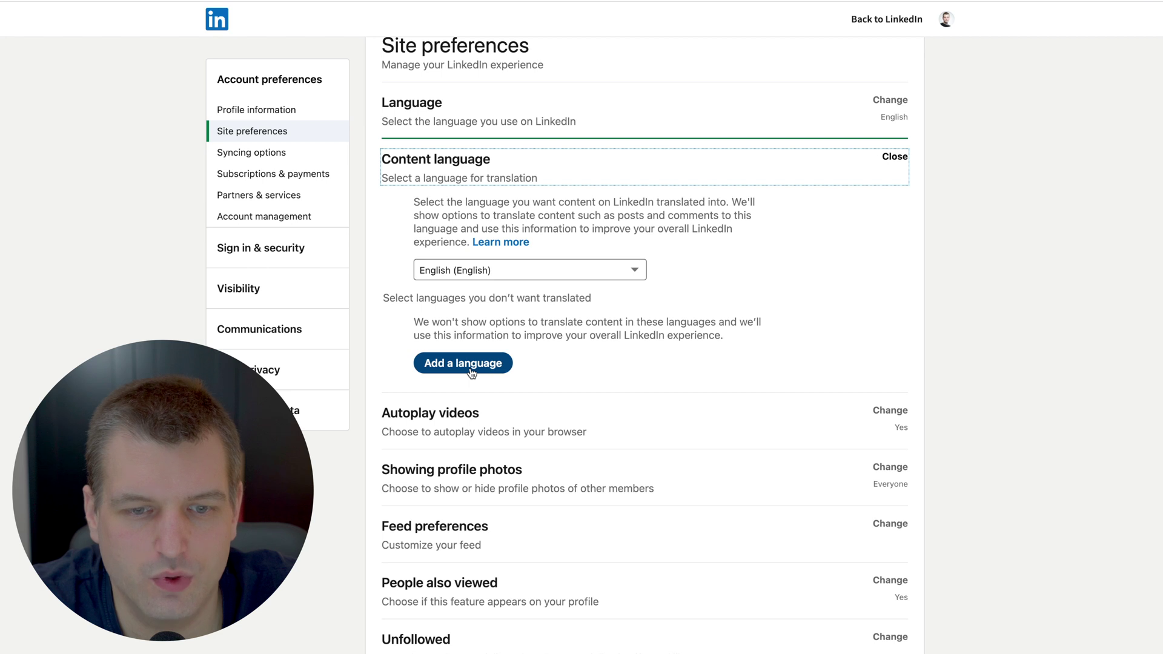
pyautogui.click(473, 271)
pyautogui.click(517, 269)
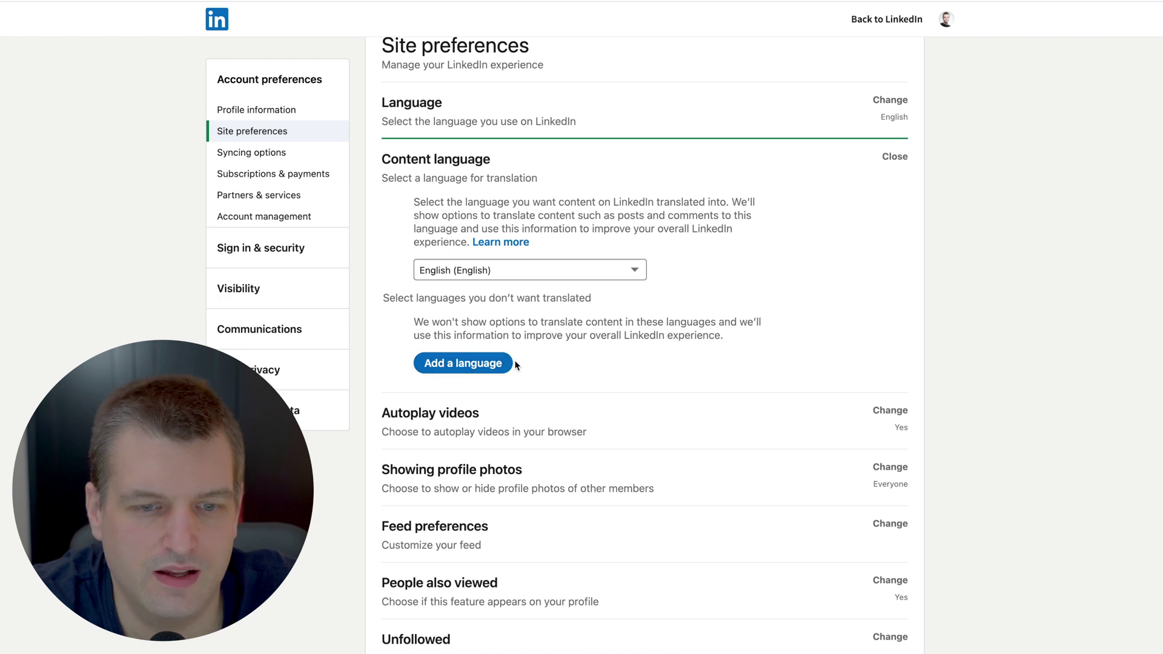
# - Add Deutsch (German) and Français (French) as languages not to translate, and save
pyautogui.click(459, 365)
pyautogui.click(488, 367)
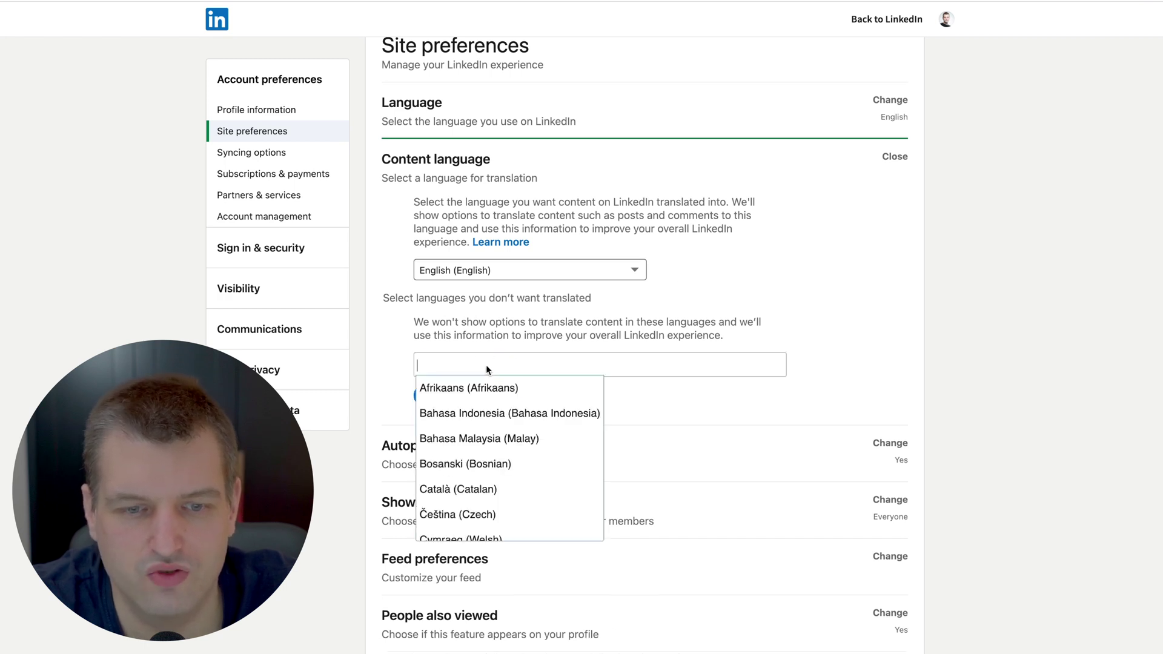
pyautogui.write('germ')
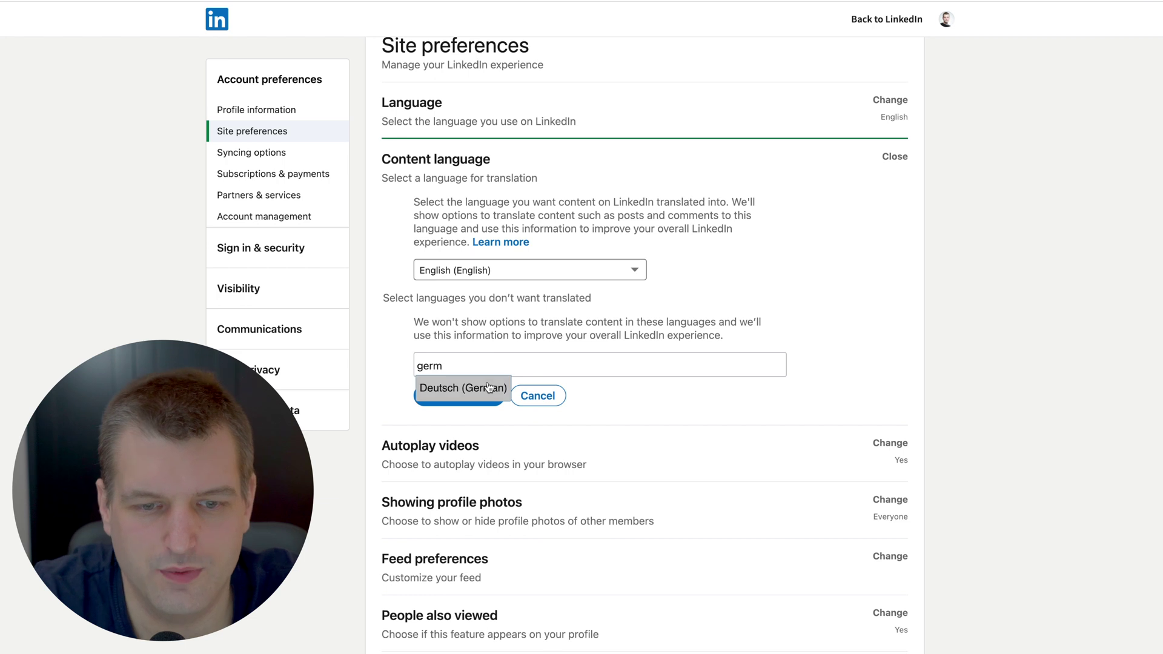
pyautogui.click(488, 388)
pyautogui.write('fra')
pyautogui.click(569, 390)
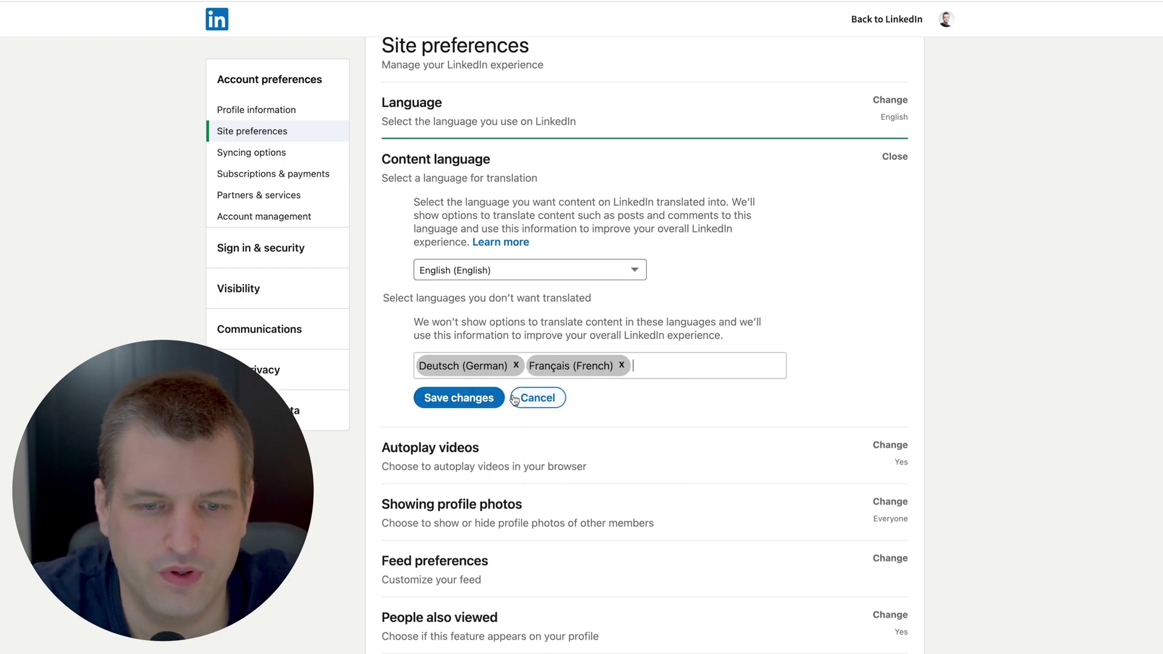
pyautogui.click(470, 399)
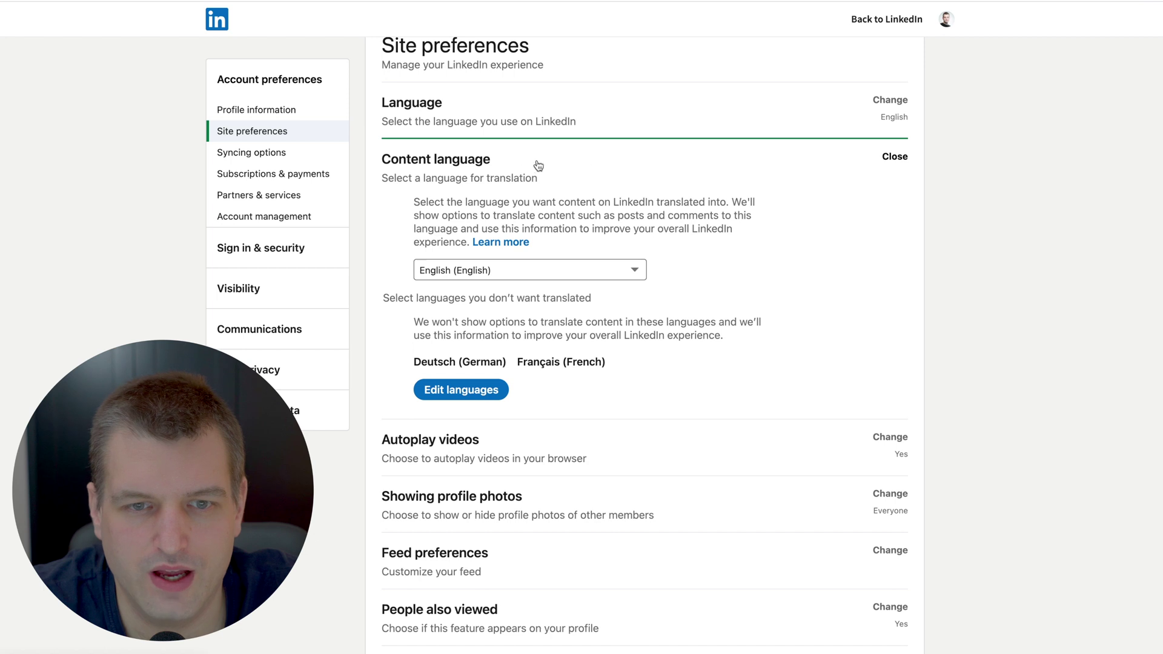
# - Turn off video autoplay by setting Autoplay videos to No
pyautogui.click(596, 162)
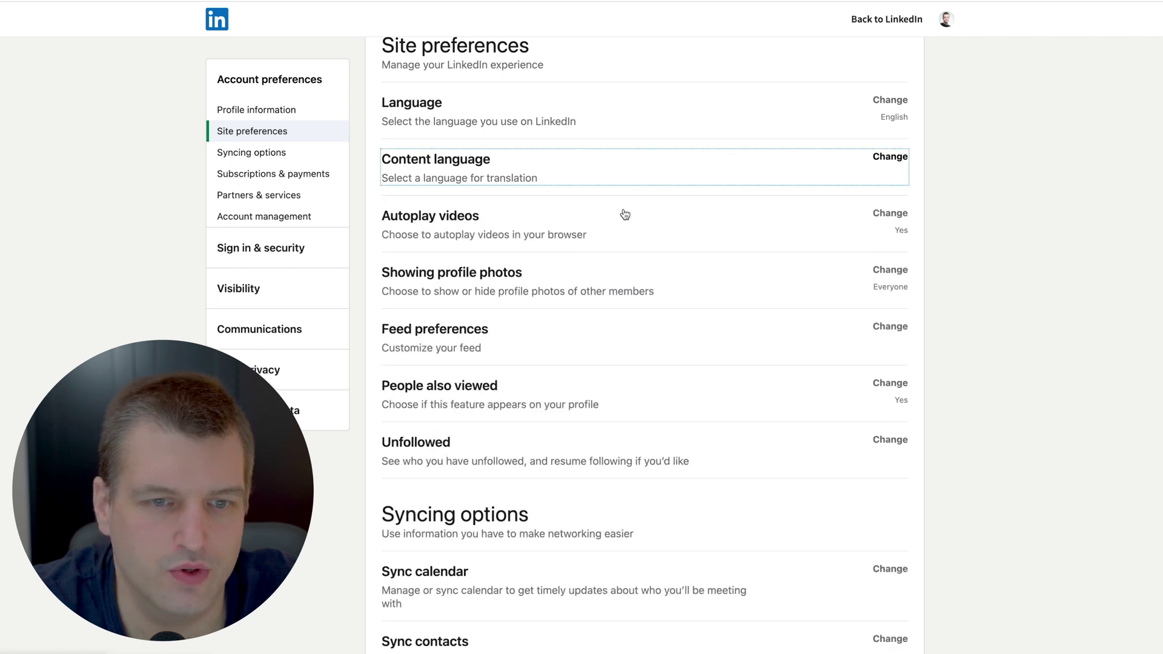
pyautogui.click(574, 232)
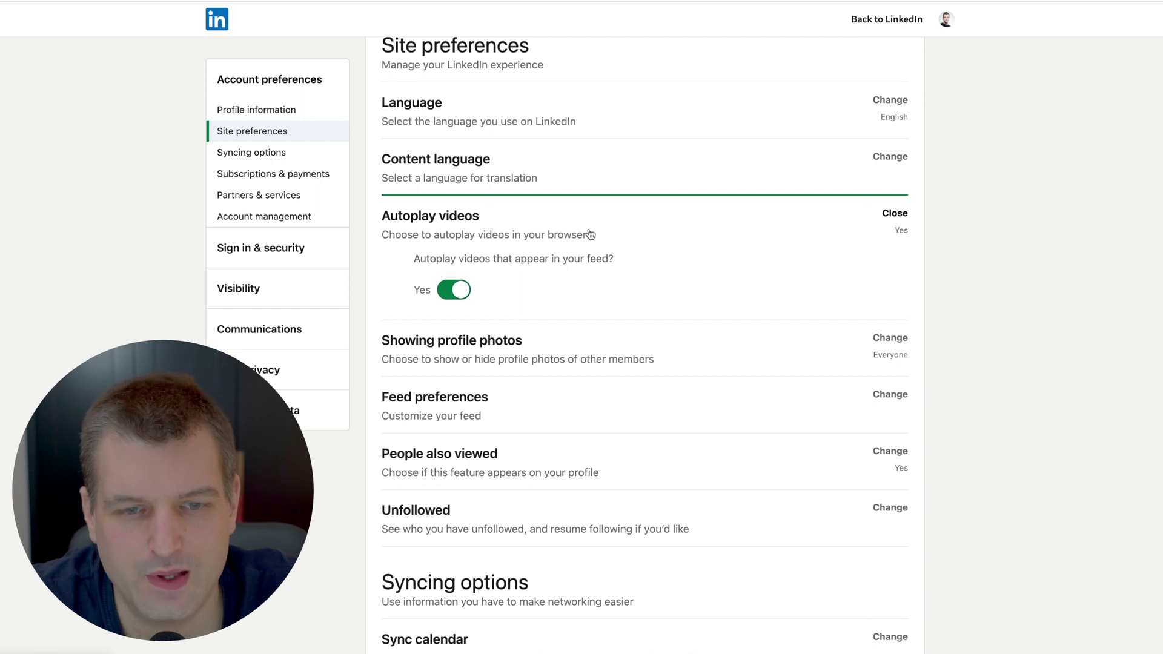
pyautogui.click(453, 291)
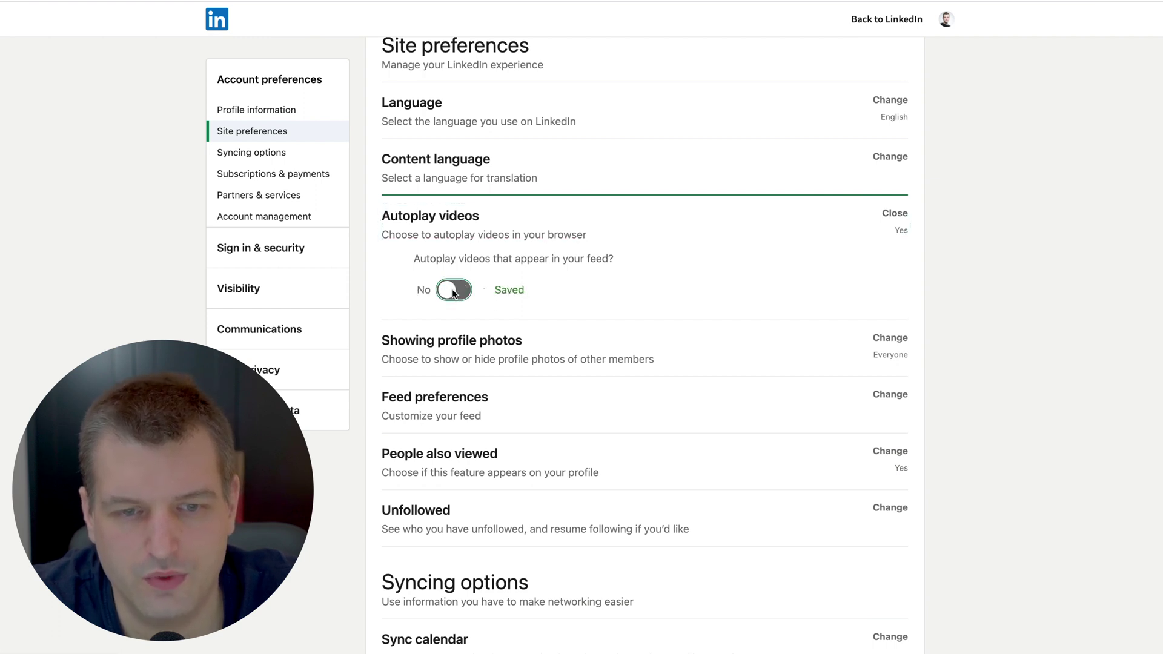
pyautogui.click(456, 225)
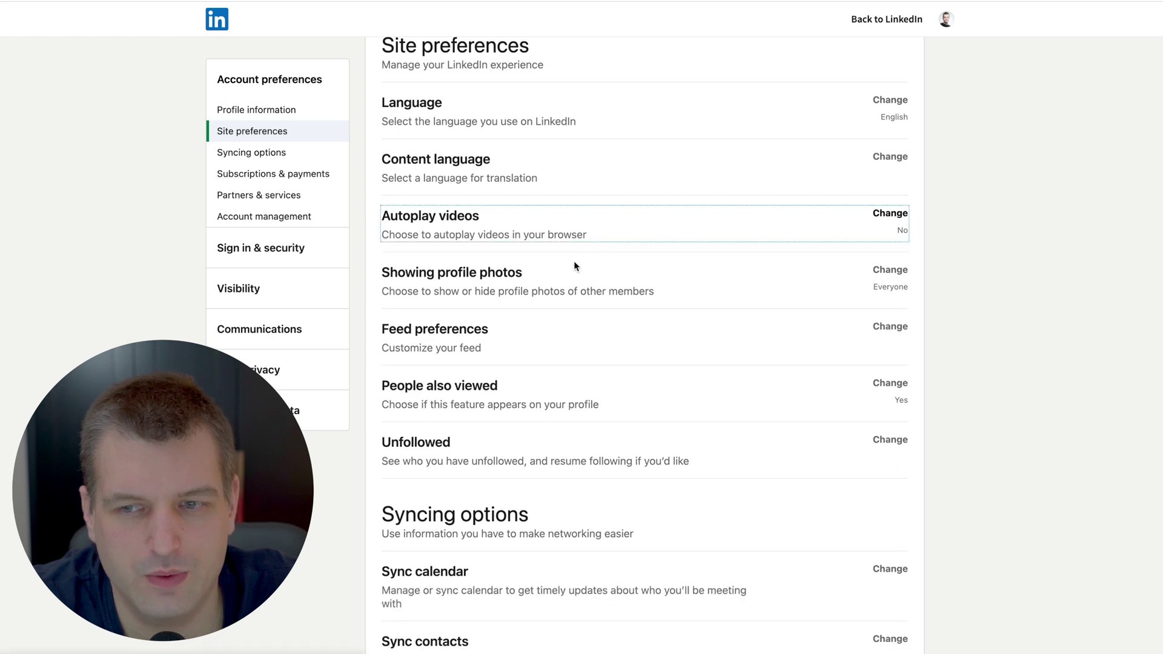
# - Keep profile photos visible from all LinkedIn members
pyautogui.click(545, 291)
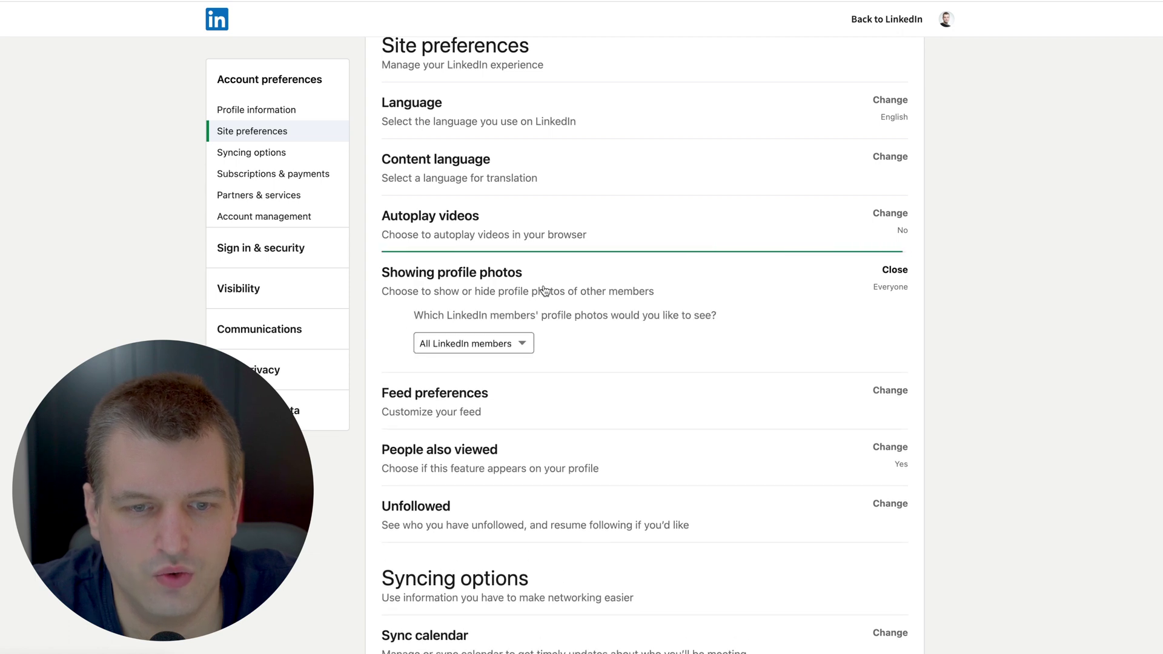
pyautogui.click(519, 345)
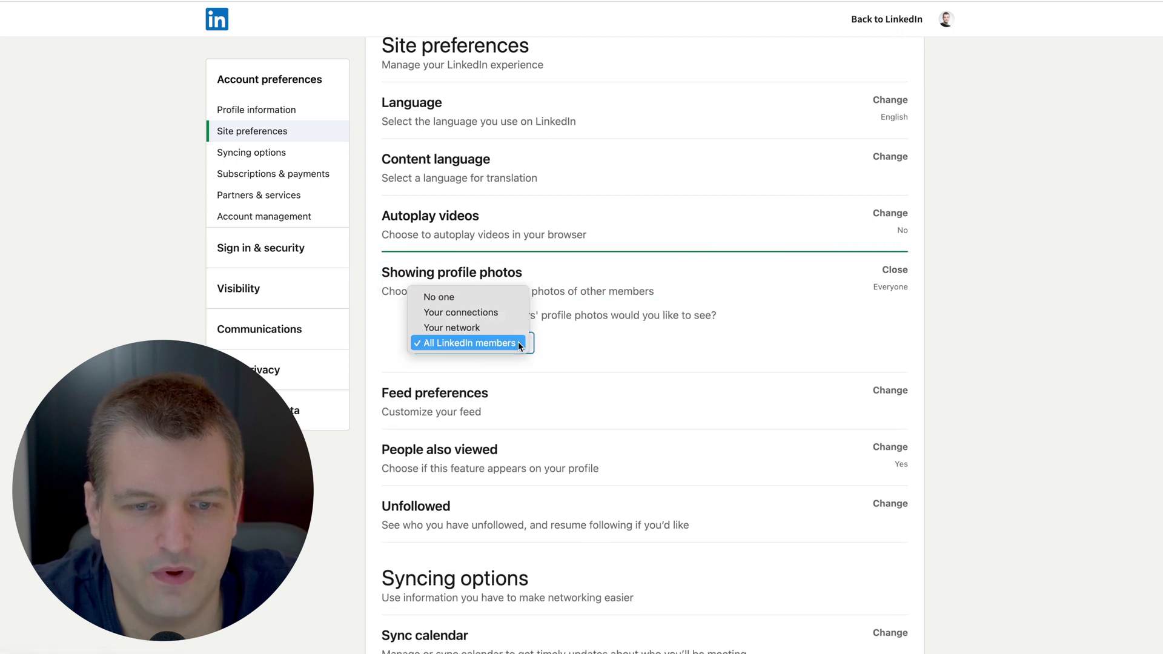
pyautogui.click(619, 341)
pyautogui.click(585, 289)
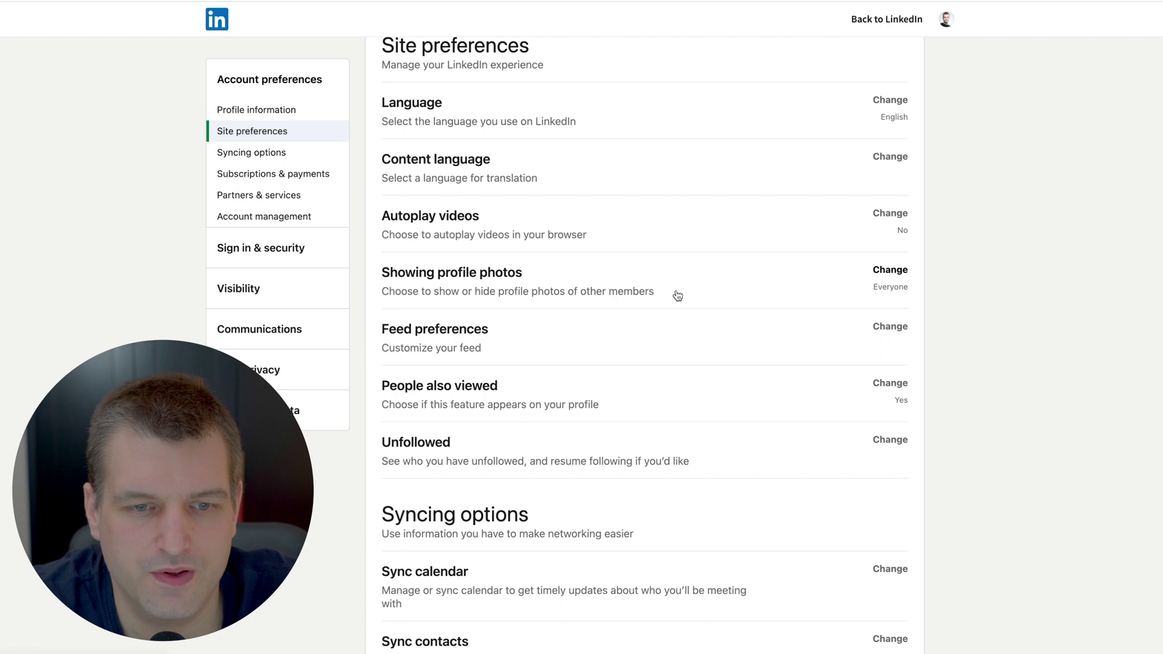
# - Check the feed preferences, then return to Site preferences and expand People also viewed
pyautogui.click(585, 332)
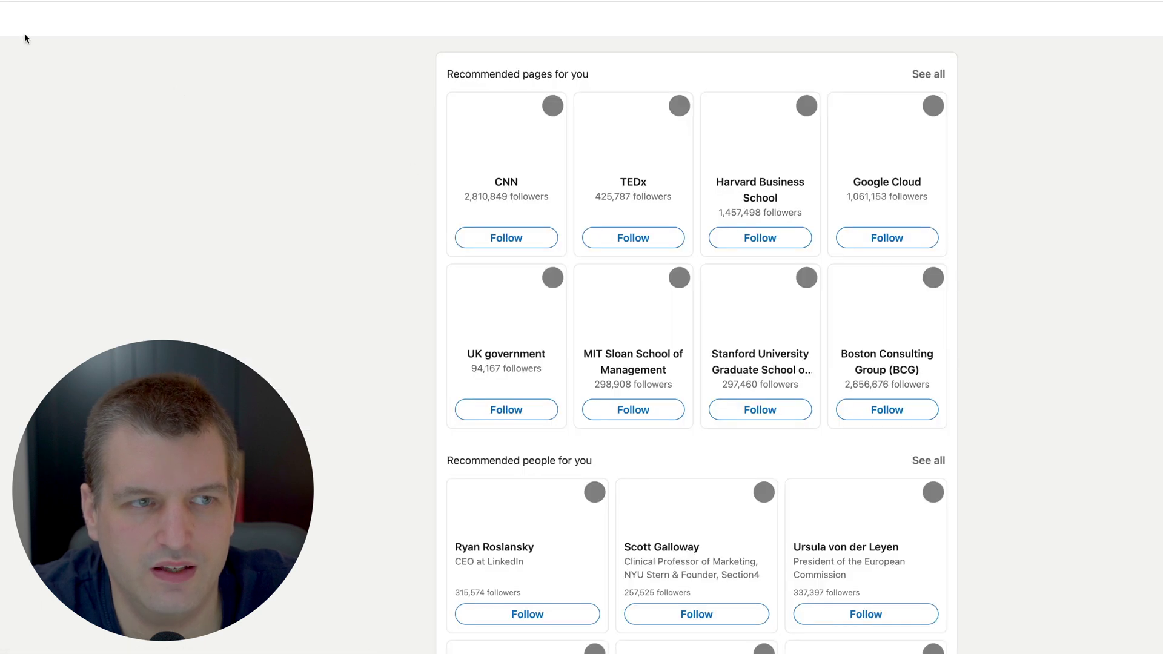
pyautogui.hotkey('alt', 'Left')
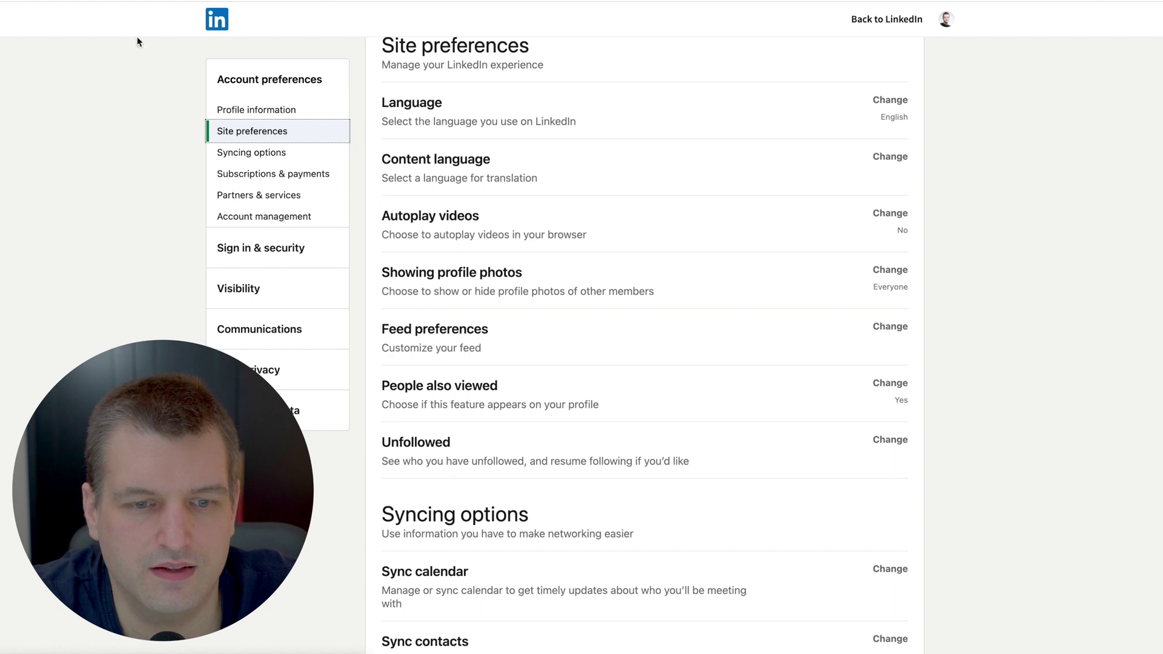
pyautogui.click(468, 401)
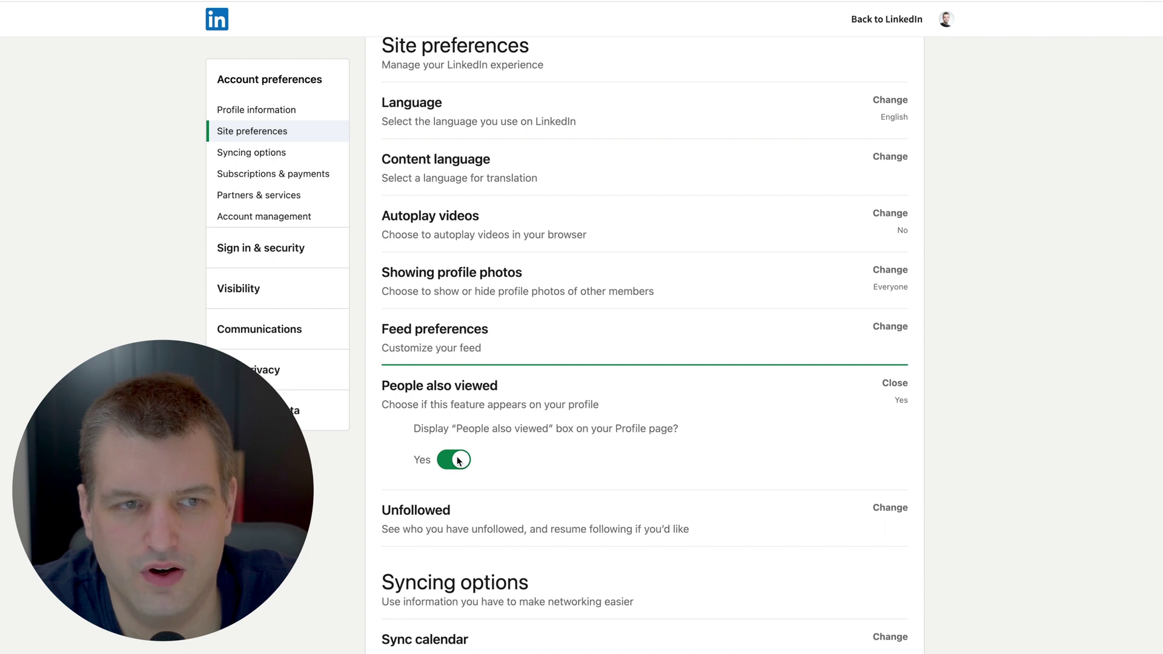
pyautogui.click(223, 23)
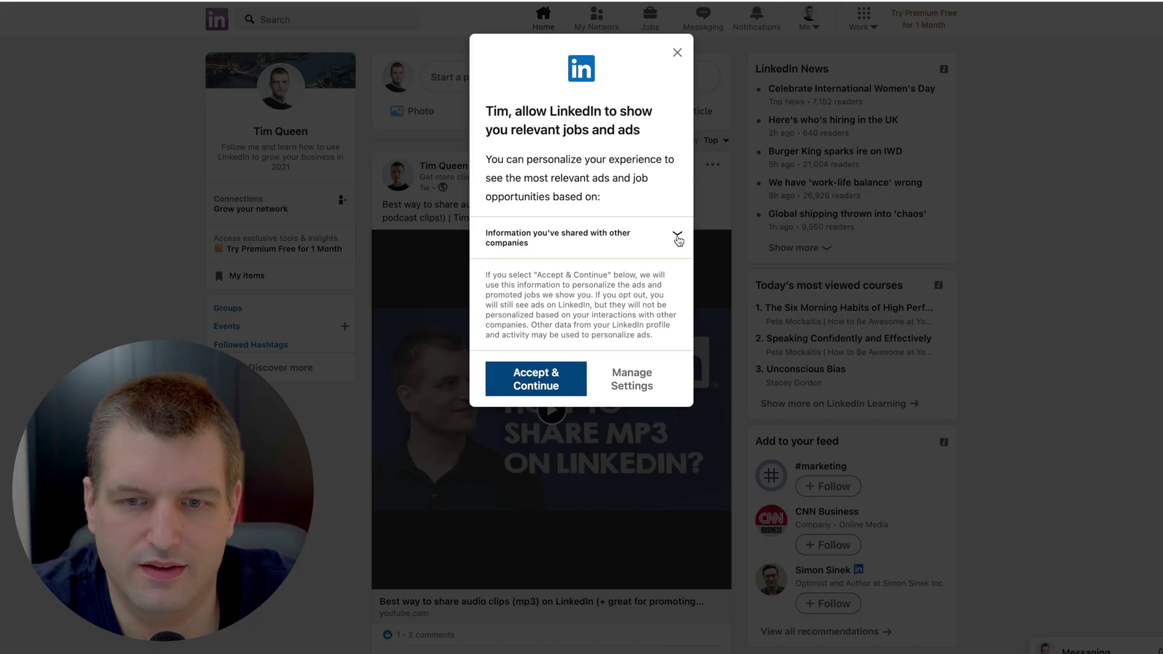
pyautogui.click(678, 236)
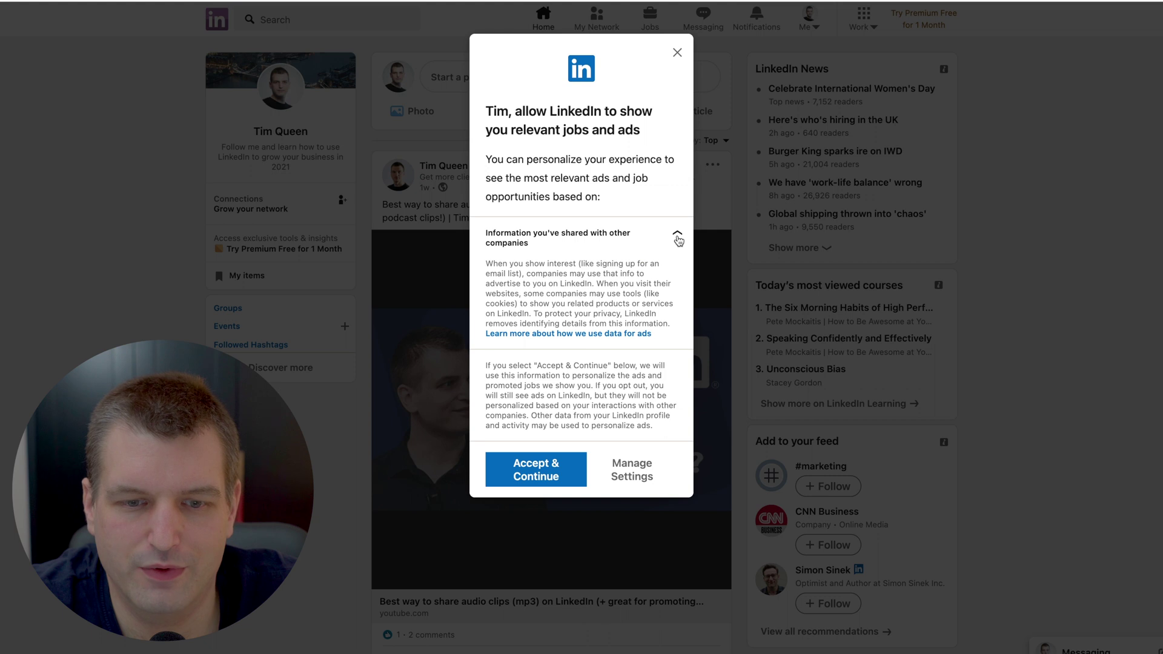
pyautogui.click(677, 54)
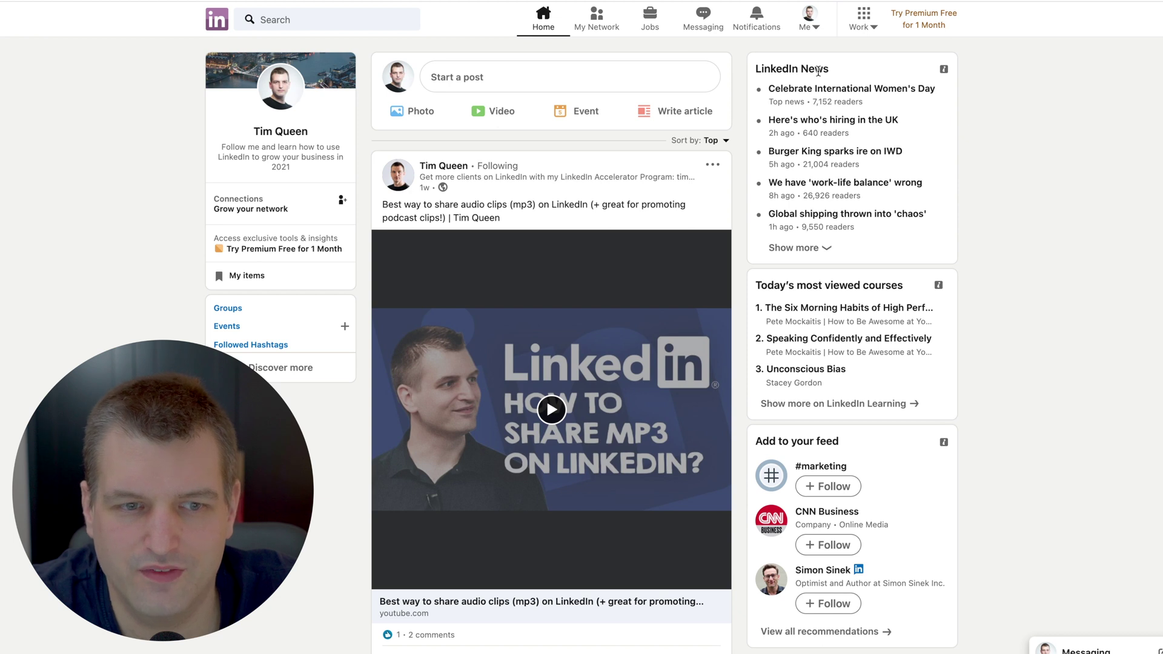
pyautogui.click(803, 23)
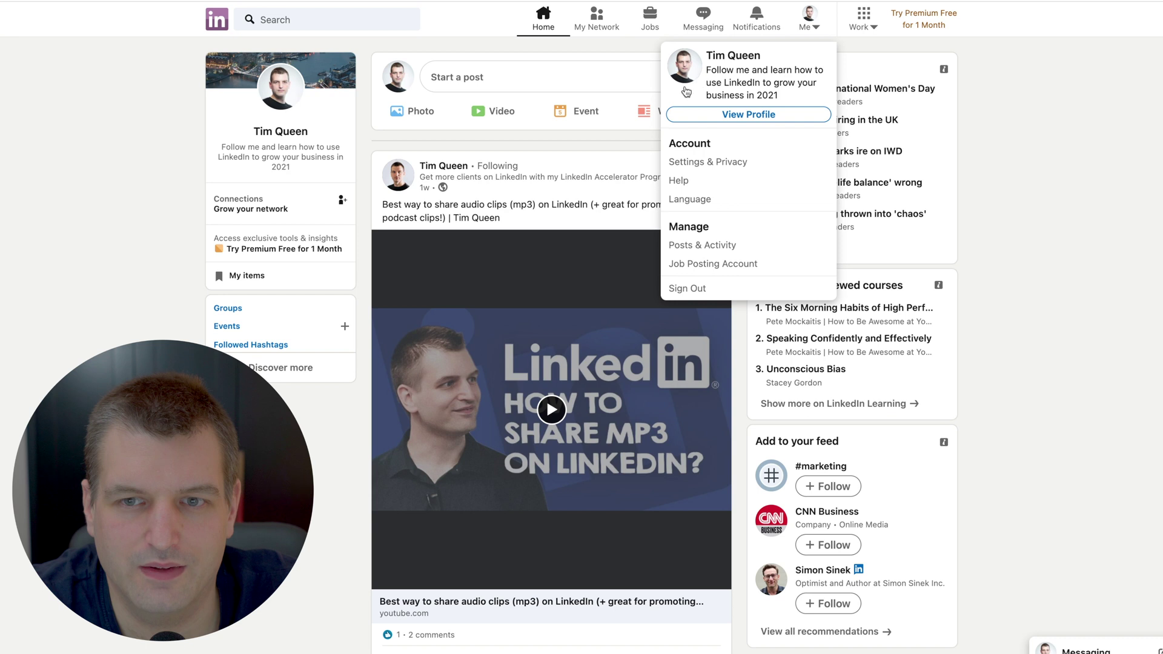
pyautogui.click(747, 114)
pyautogui.scroll(-10, 473, 321)
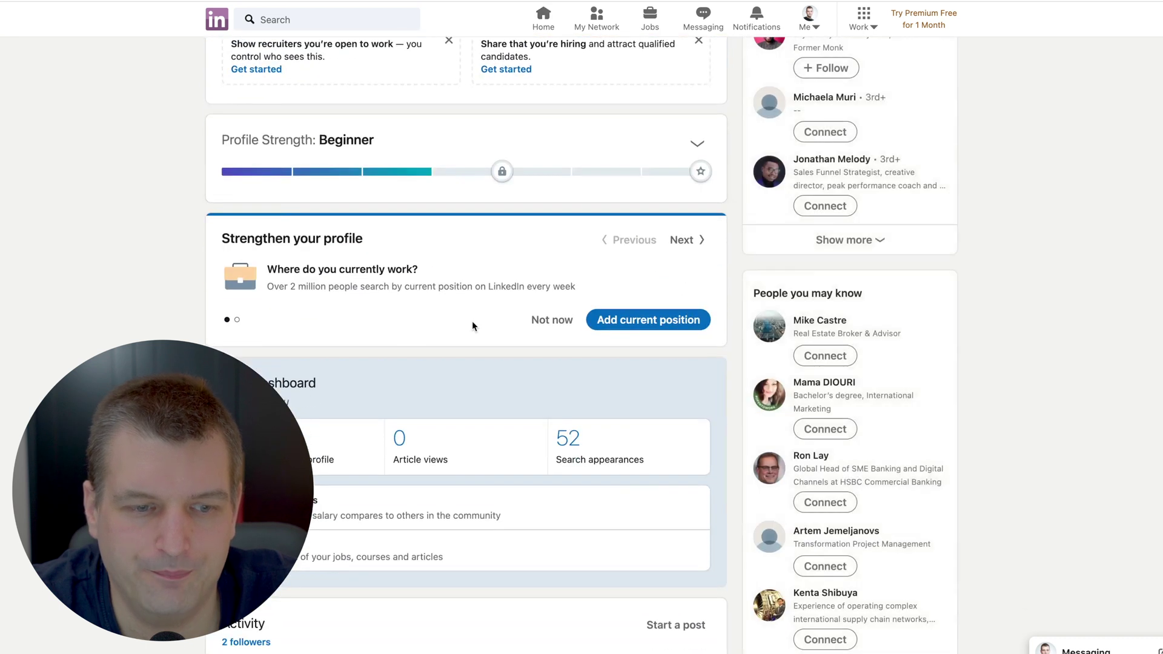
pyautogui.scroll(7, 472, 323)
pyautogui.scroll(4, 473, 323)
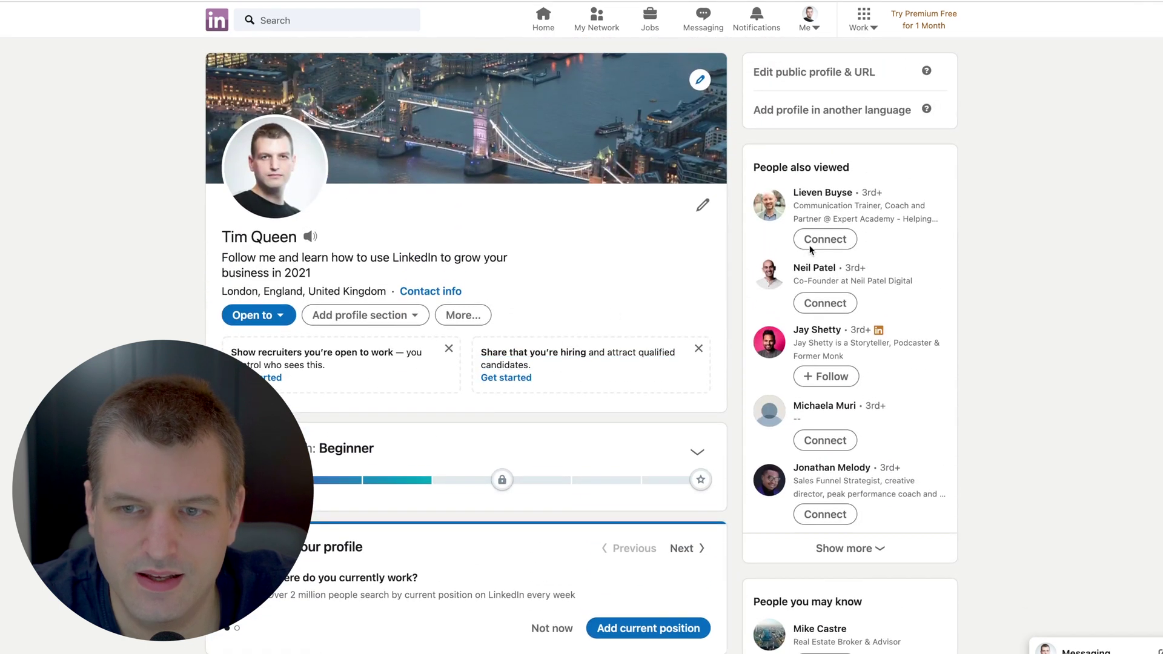
pyautogui.moveTo(751, 165); pyautogui.dragTo(869, 169)
pyautogui.click(869, 169)
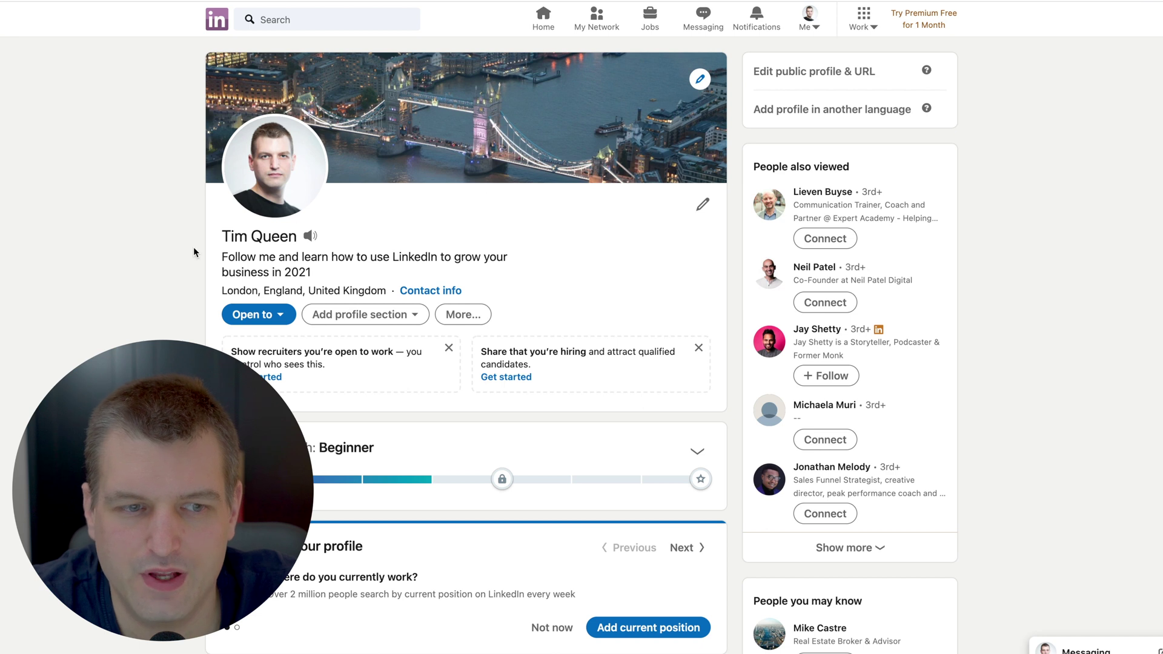
pyautogui.moveTo(205, 235); pyautogui.dragTo(387, 294)
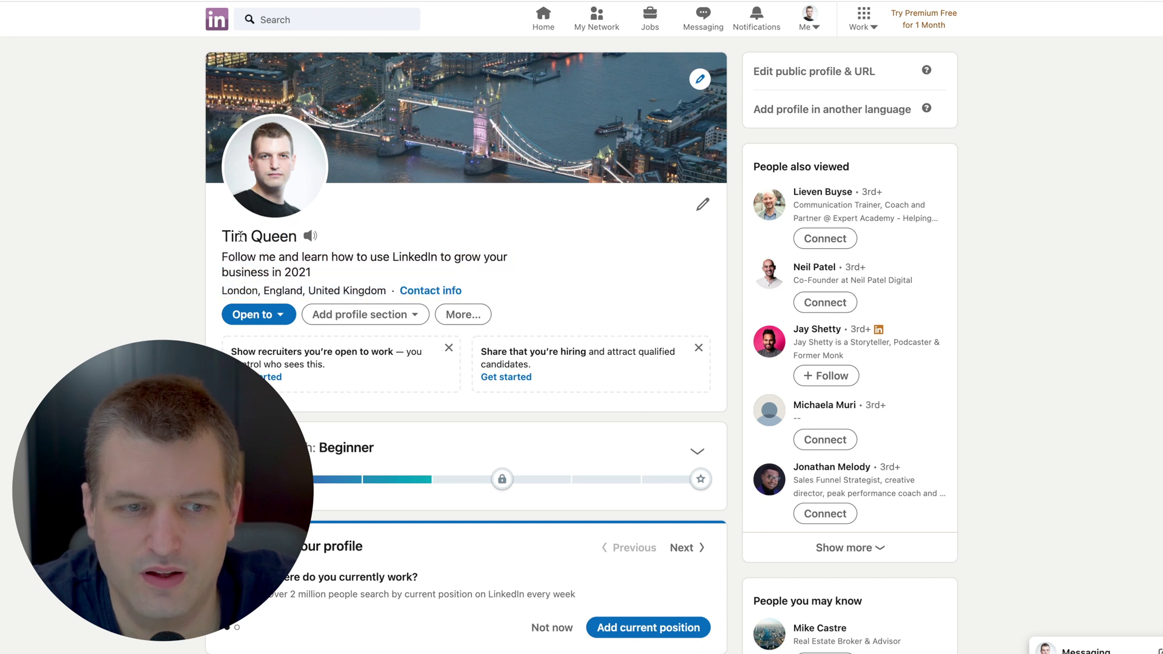
pyautogui.doubleClick(273, 236)
pyautogui.tripleClick(268, 237)
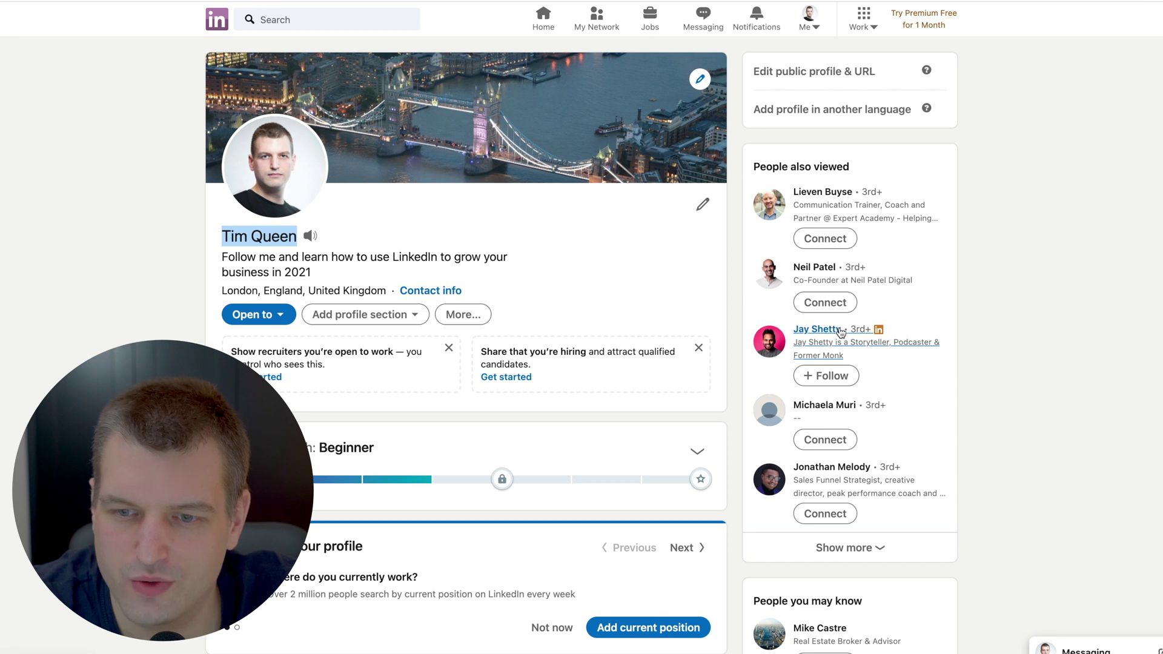
pyautogui.scroll(-3, 856, 321)
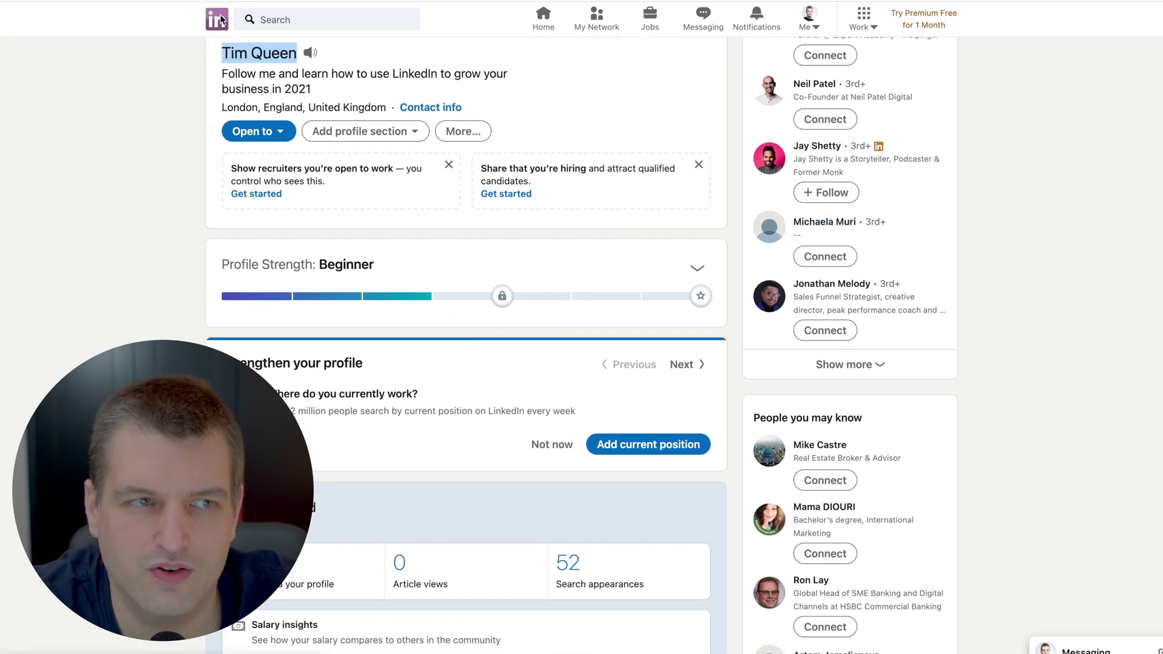
pyautogui.press('super+c')
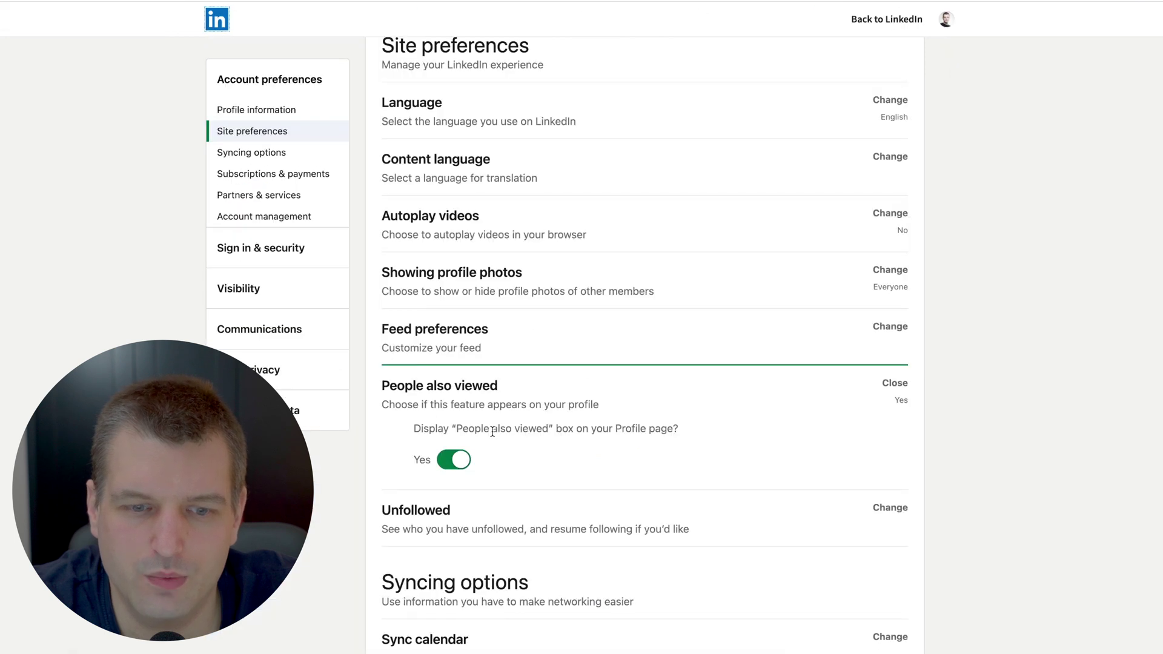
# - Switch People also viewed to No and reload the profile page to confirm the box is gone
pyautogui.click(459, 460)
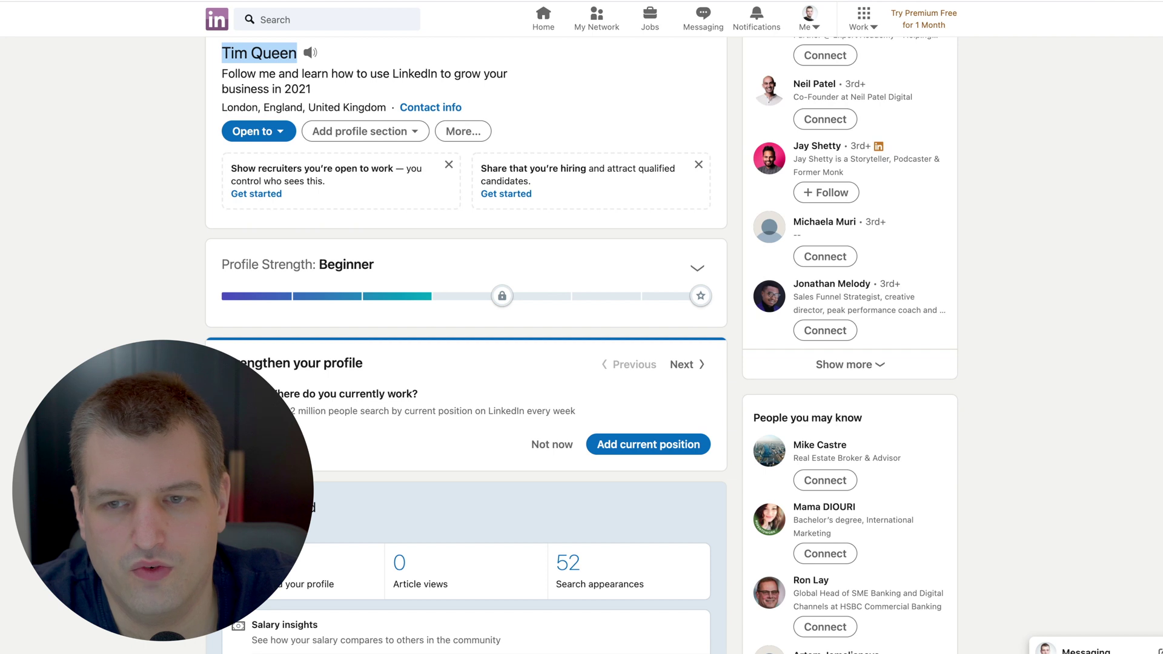
pyautogui.press('super+r')
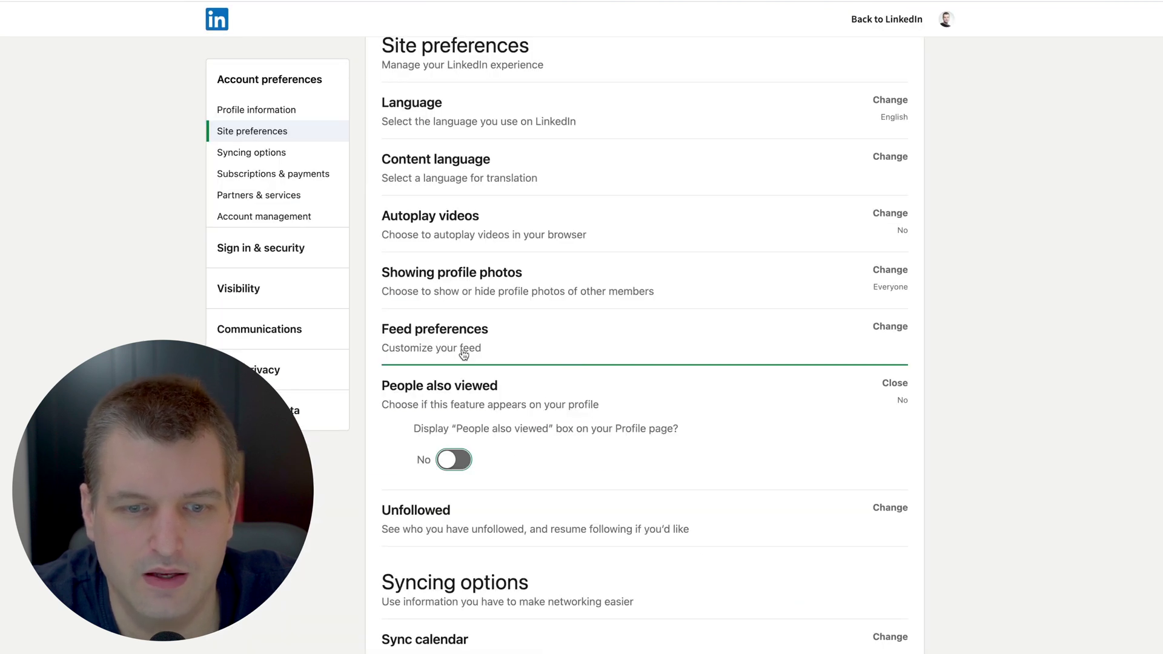
pyautogui.scroll(-3, 450, 399)
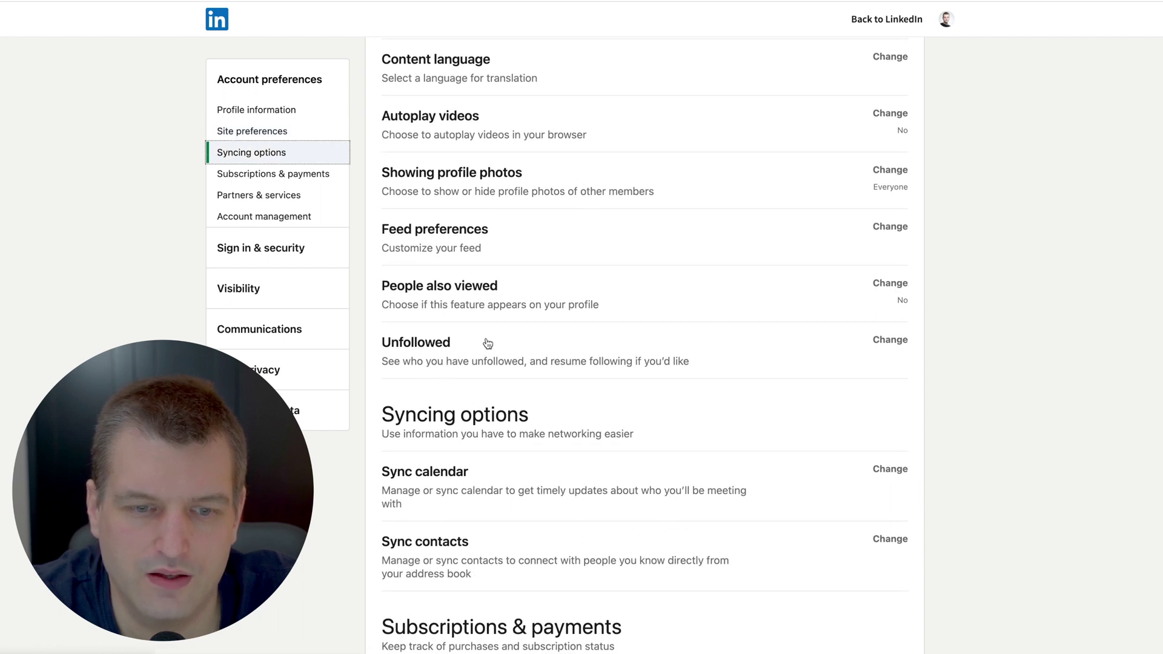
pyautogui.scroll(1, 486, 340)
pyautogui.scroll(-3, 486, 337)
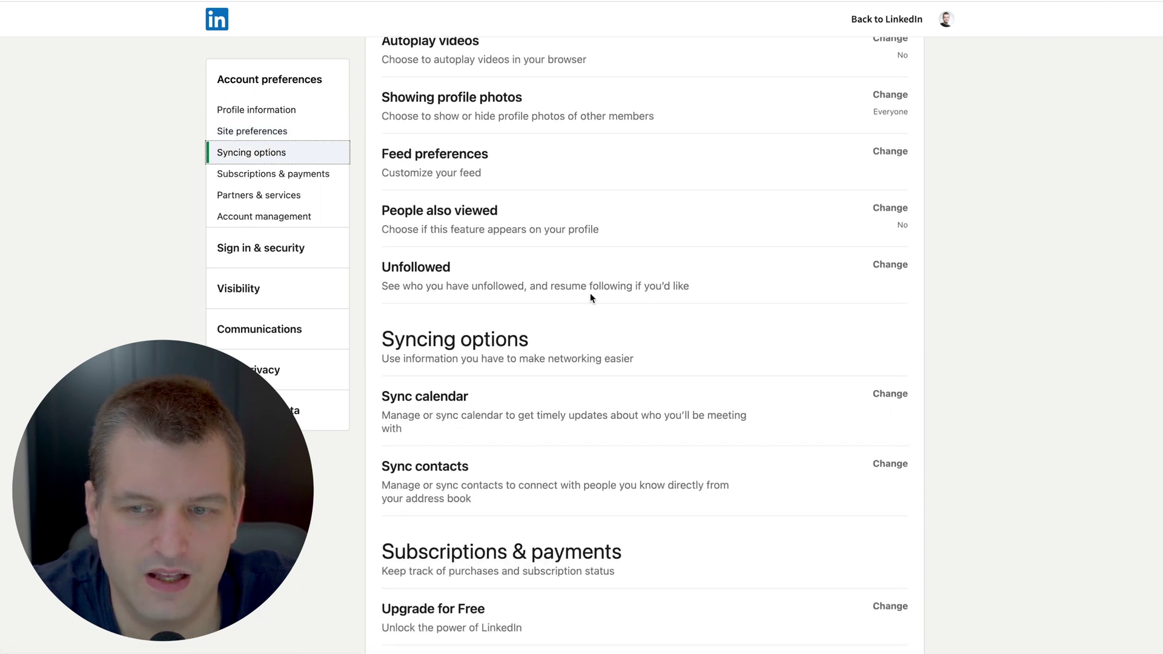
pyautogui.scroll(-8, 521, 343)
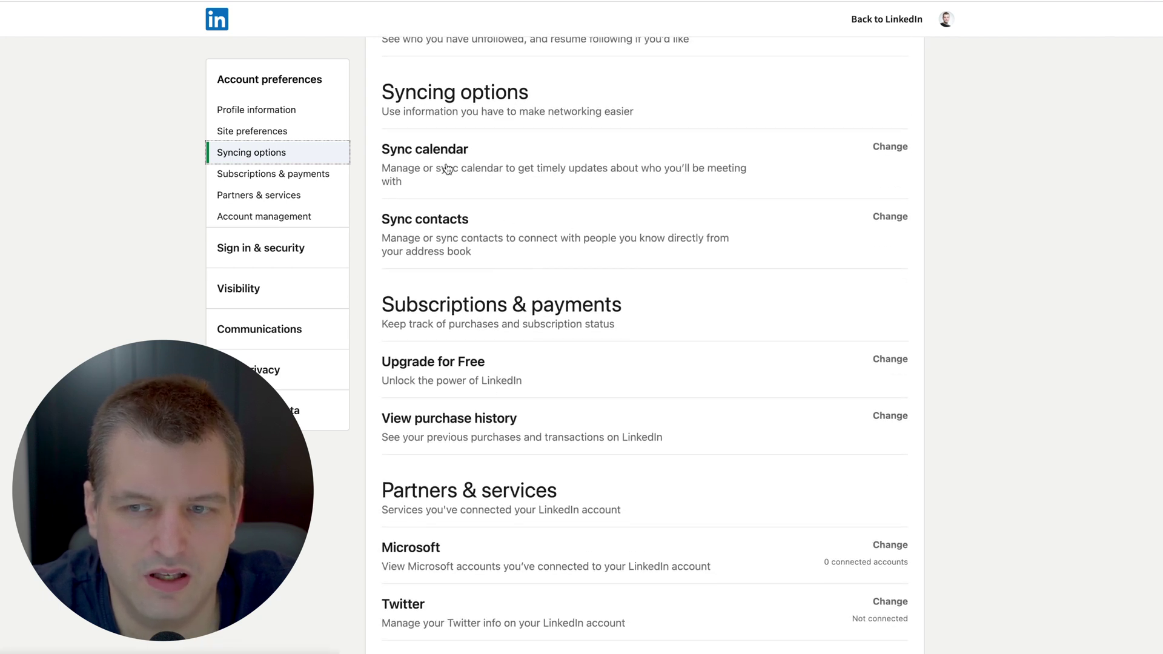
pyautogui.scroll(-1, 458, 247)
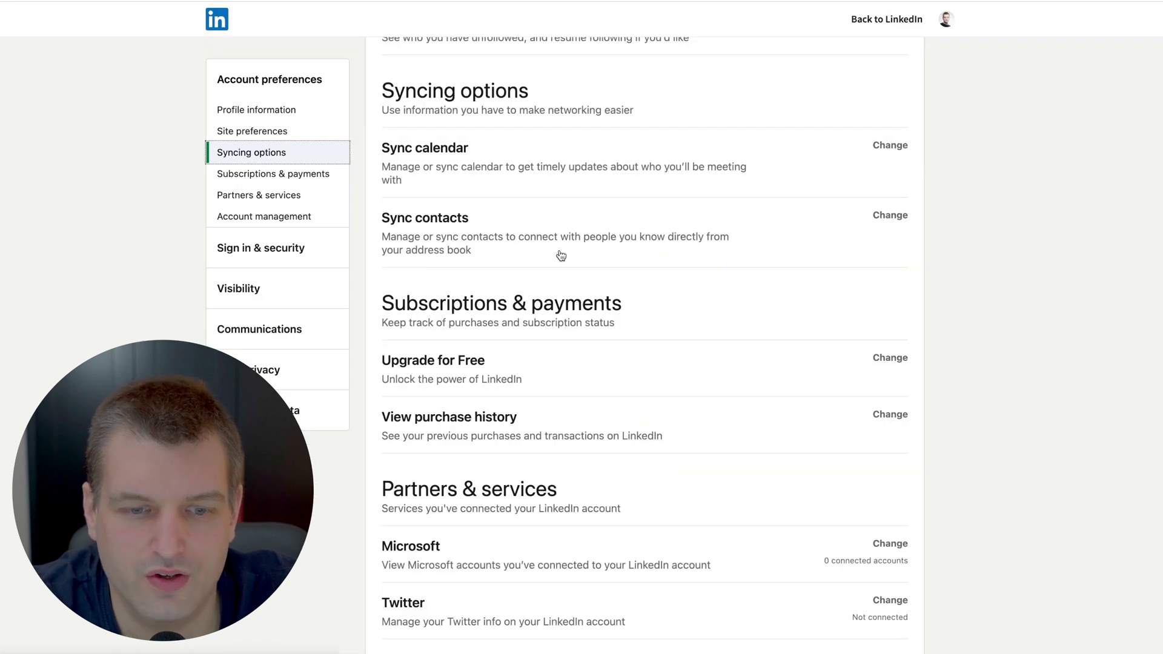
pyautogui.scroll(-1, 560, 255)
pyautogui.scroll(-5, 560, 255)
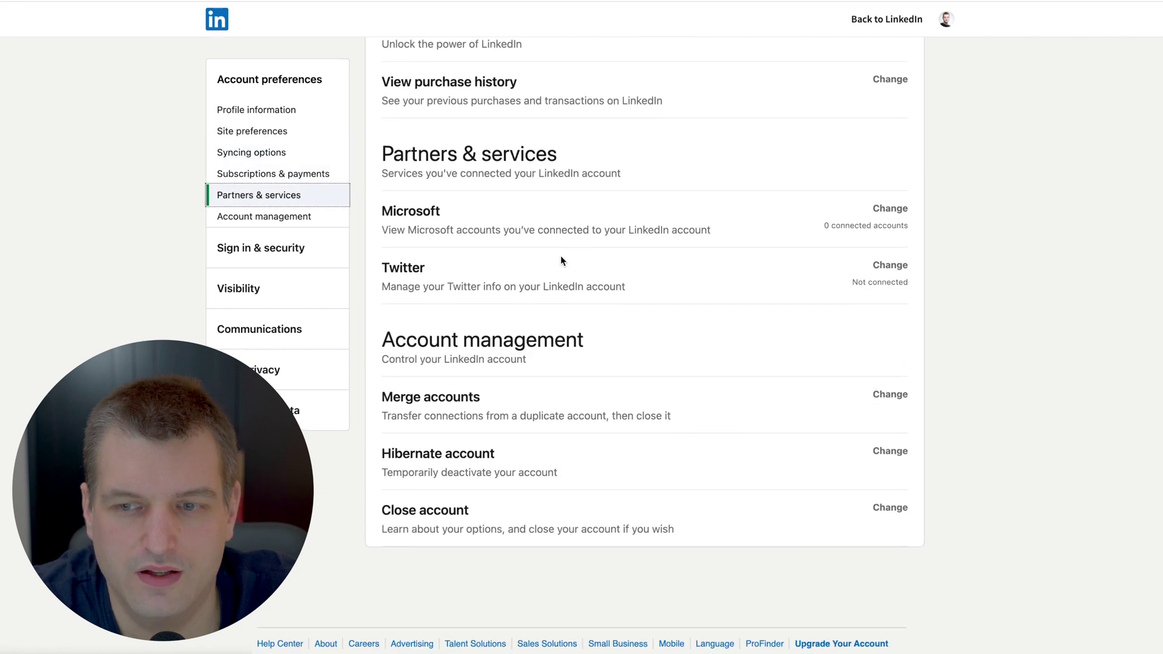
pyautogui.scroll(1, 1029, 266)
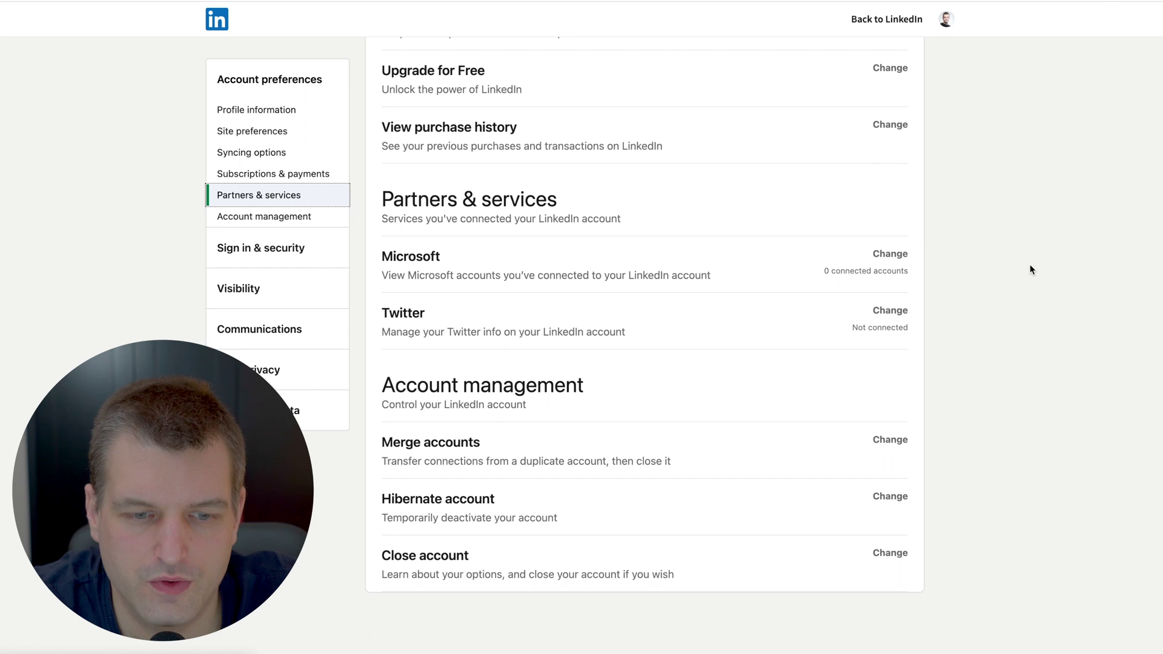
pyautogui.scroll(-1, 1018, 276)
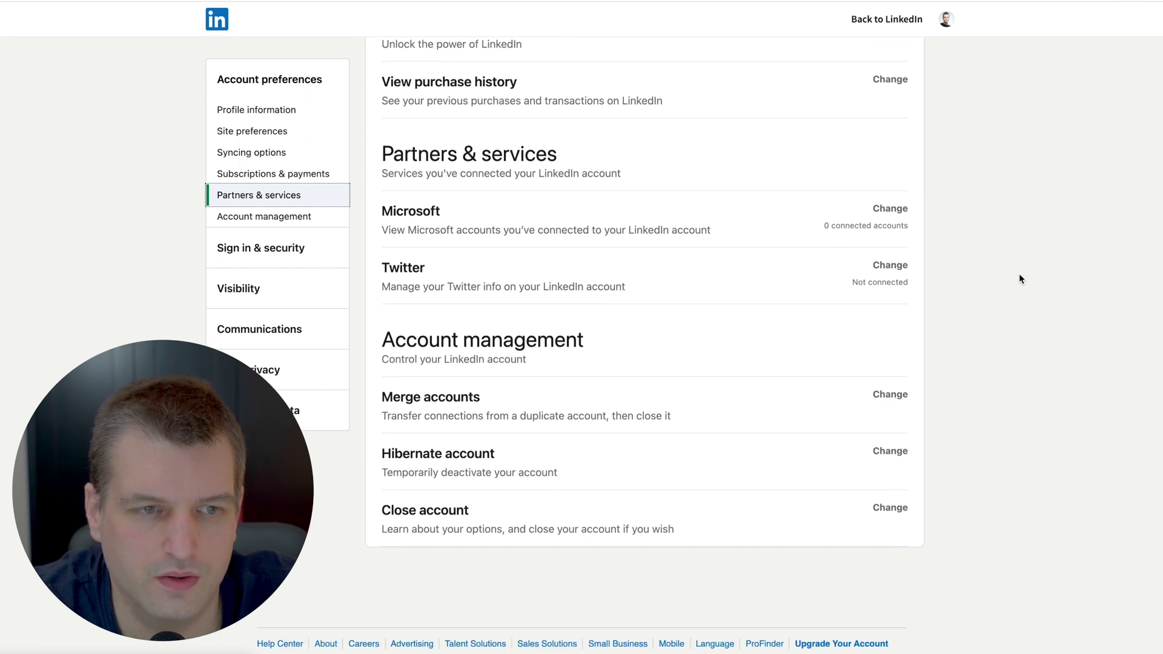
pyautogui.scroll(15, 640, 146)
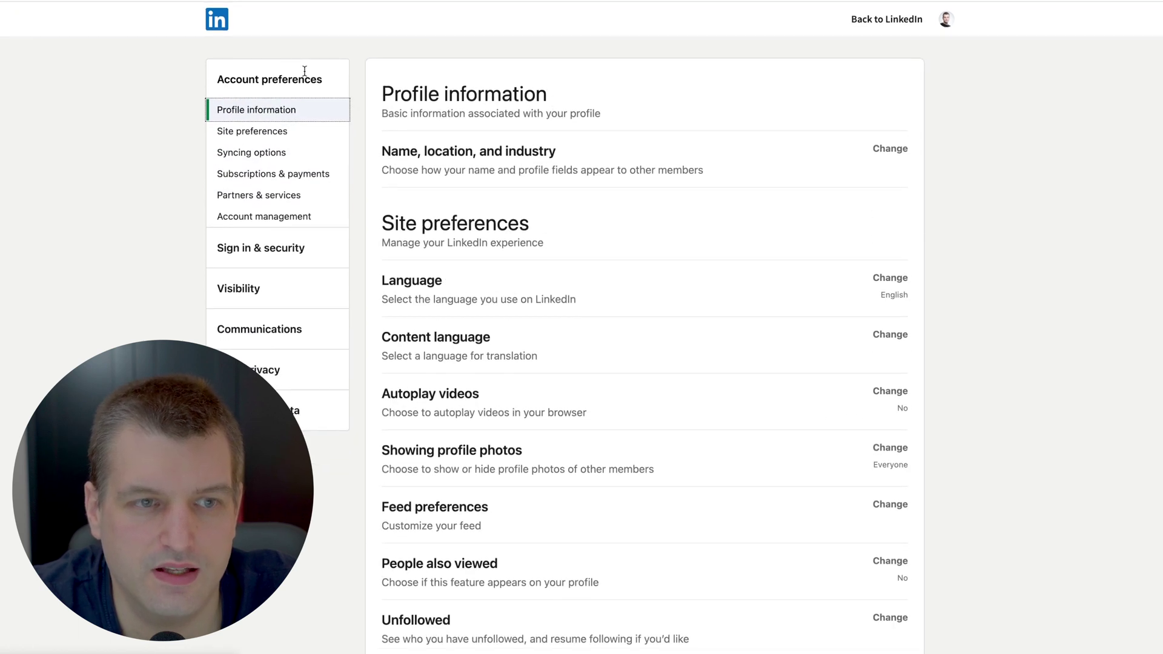
# - Go to the home feed via the logo, check your own profile, then return Home
pyautogui.click(212, 23)
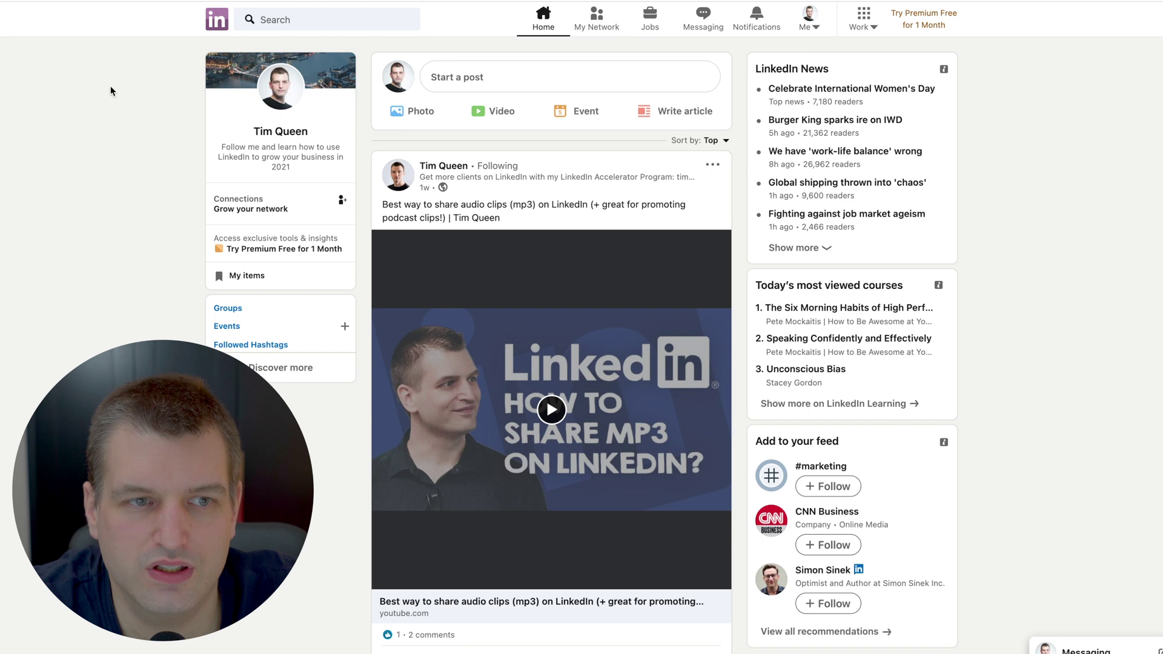
pyautogui.click(283, 92)
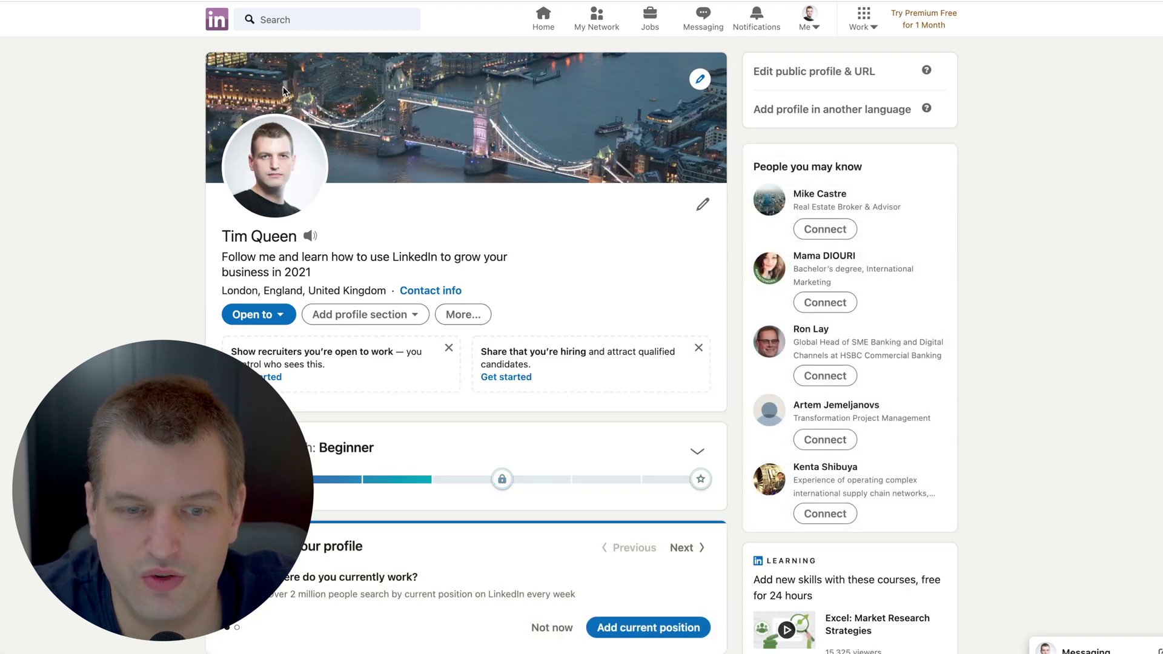
pyautogui.press('super+bracketleft')
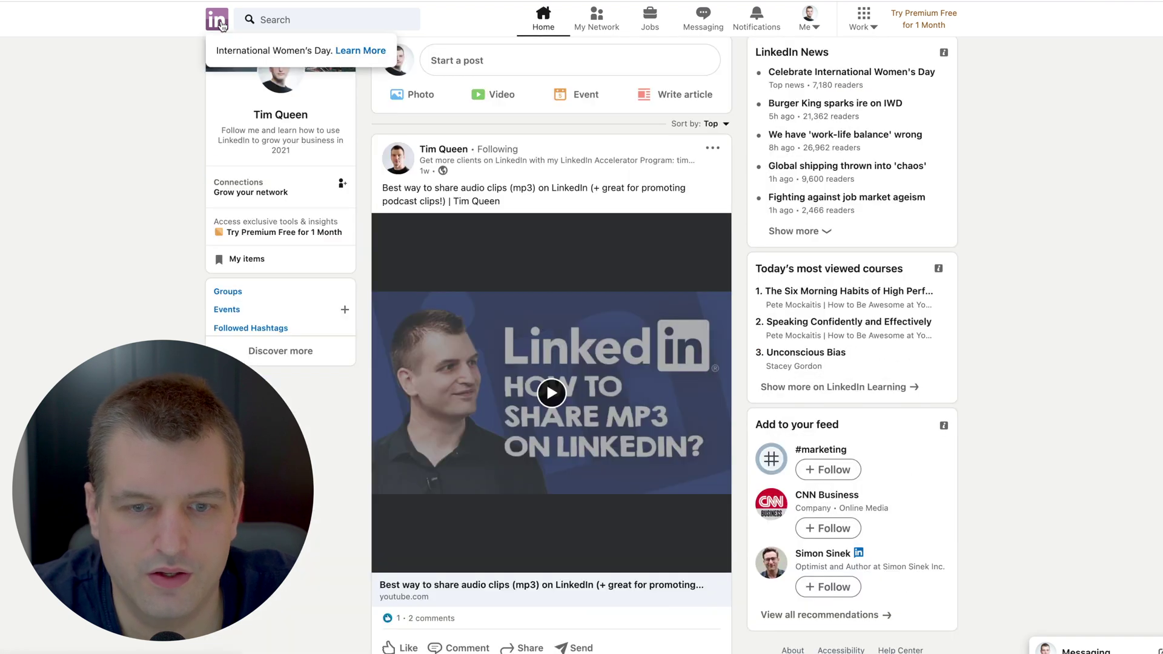
pyautogui.click(752, 24)
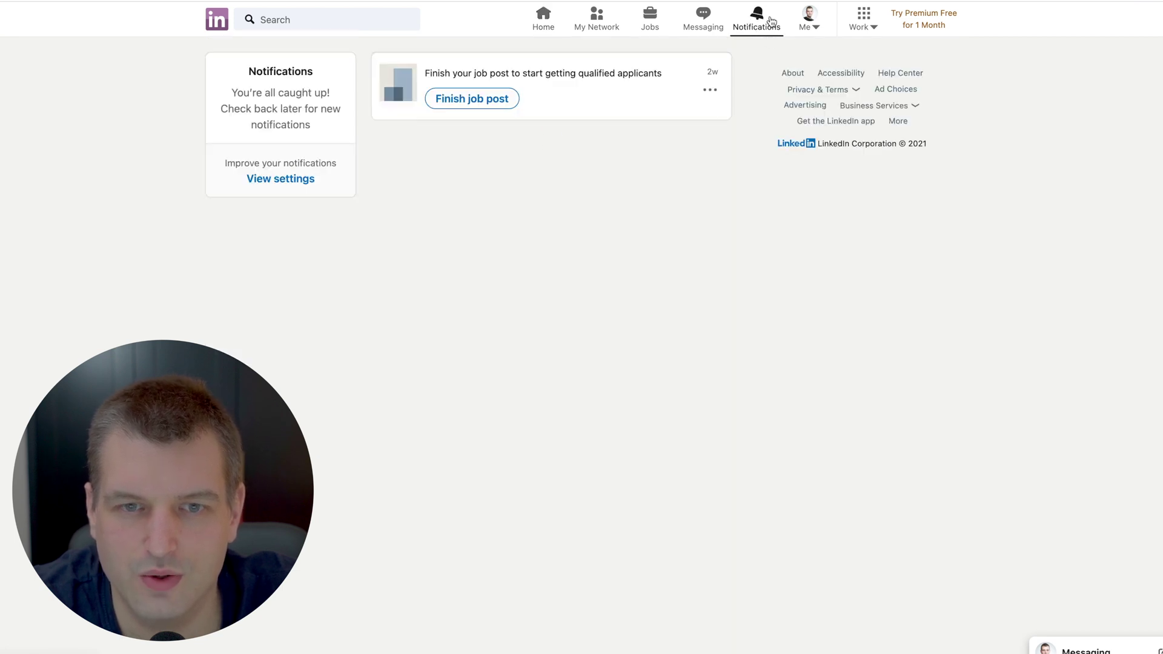
pyautogui.click(217, 20)
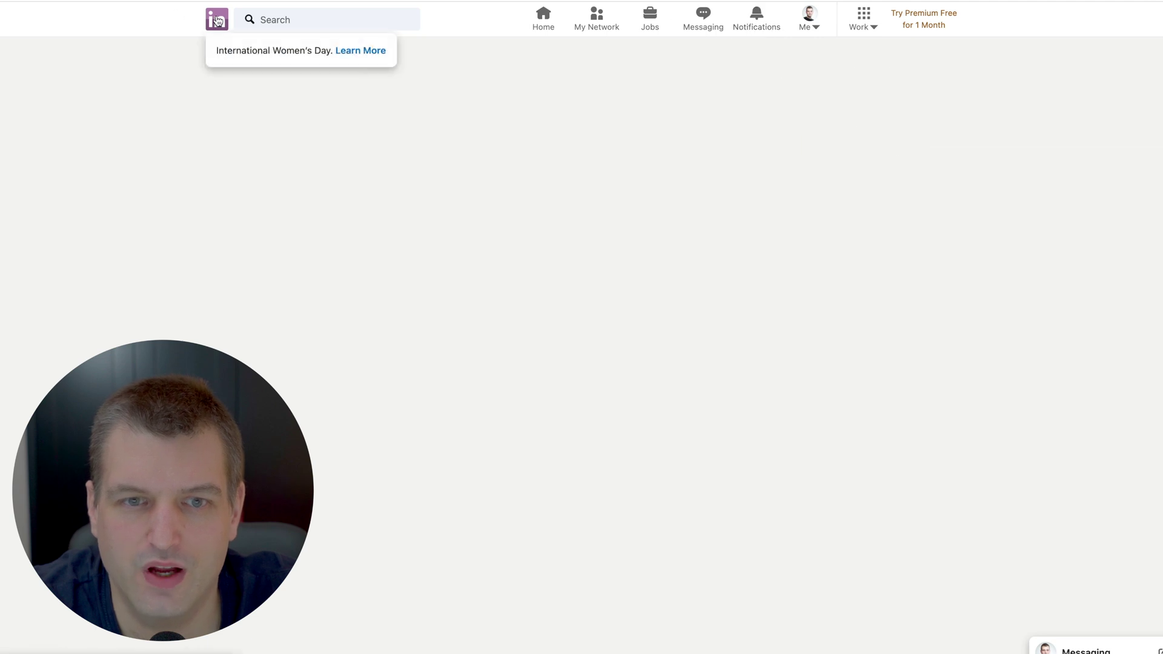